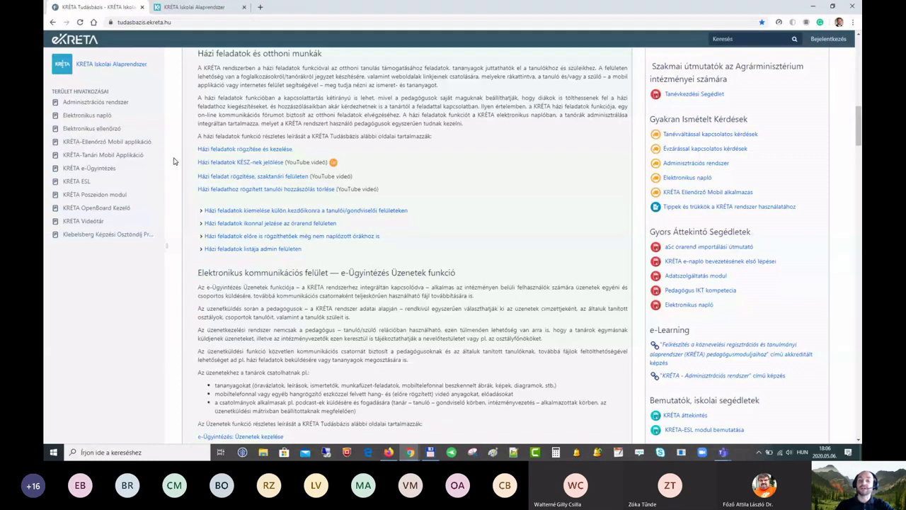
Step: Scroll to the software updates and expand and collapse the Digitális tankönyvek note twice
{"action": "scroll", "coordinate": [172, 160], "scroll_direction": "down", "scroll_amount": 1}
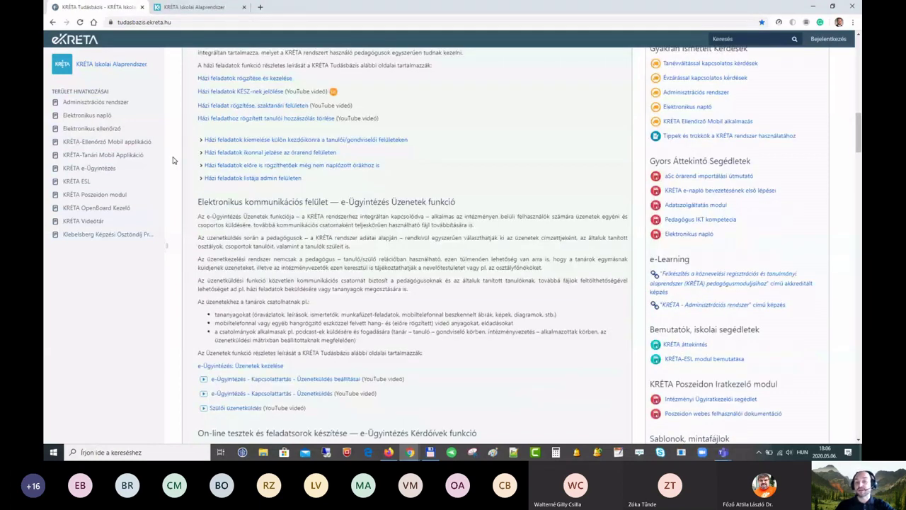
{"action": "scroll", "coordinate": [174, 160], "scroll_direction": "down", "scroll_amount": 10}
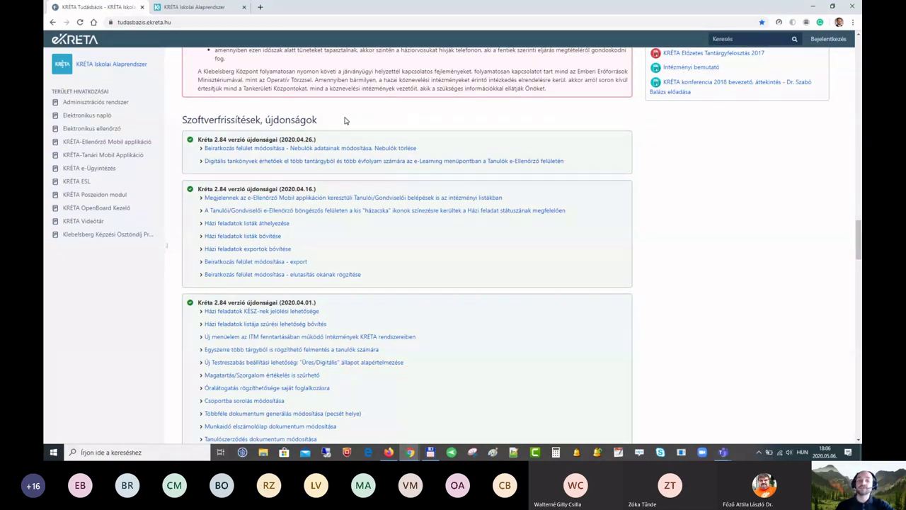
{"action": "scroll", "coordinate": [333, 120], "scroll_direction": "down", "scroll_amount": 1}
{"action": "left_click", "coordinate": [317, 118]}
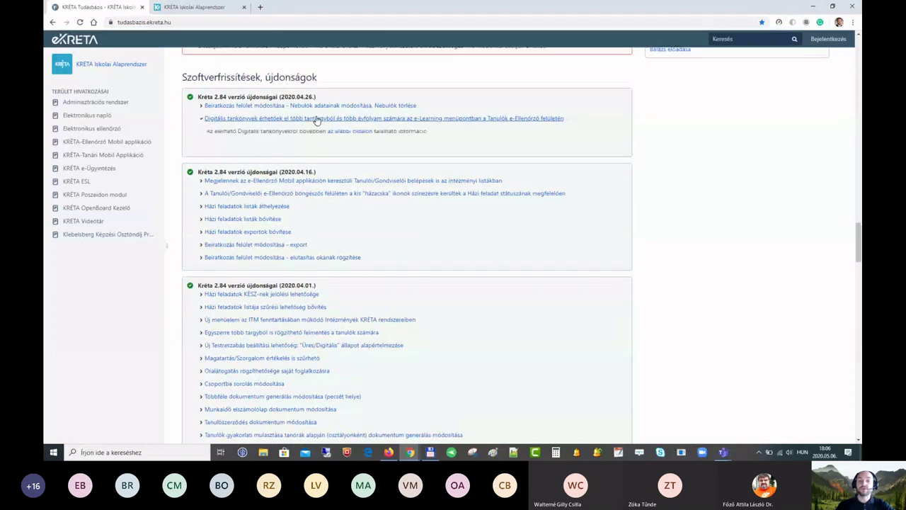
{"action": "left_click", "coordinate": [316, 118]}
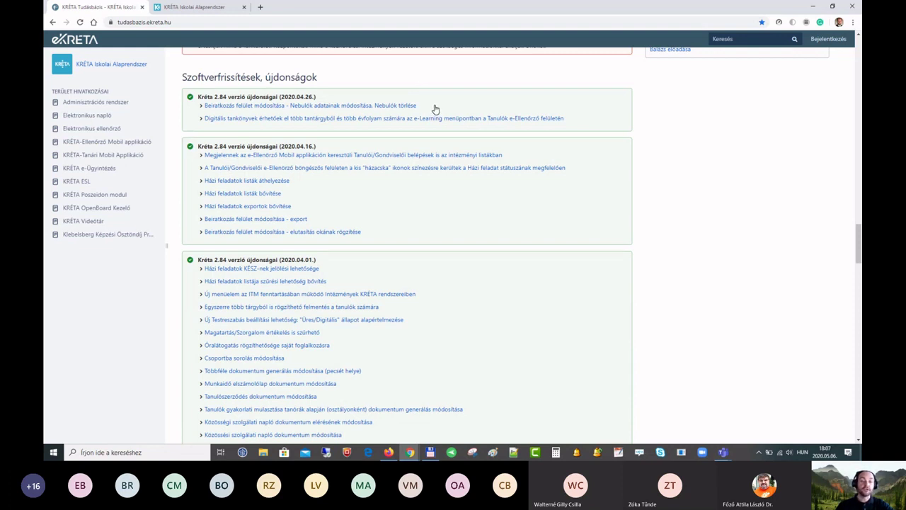
{"action": "left_click", "coordinate": [228, 118]}
{"action": "left_click", "coordinate": [228, 121]}
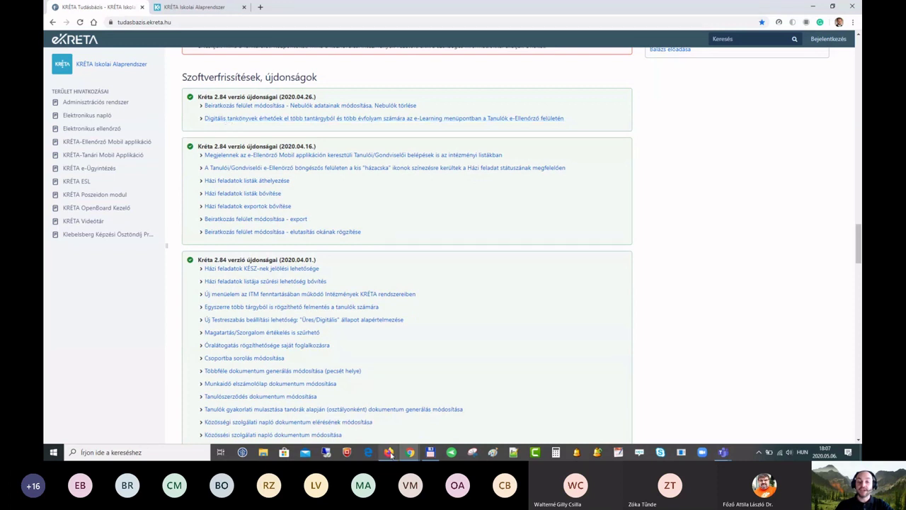
Step: Browse the e-Learning course list in the e-Ellenőrző window, then return to the knowledge base
{"action": "mouse_move", "coordinate": [390, 452]}
{"action": "left_click", "coordinate": [390, 428]}
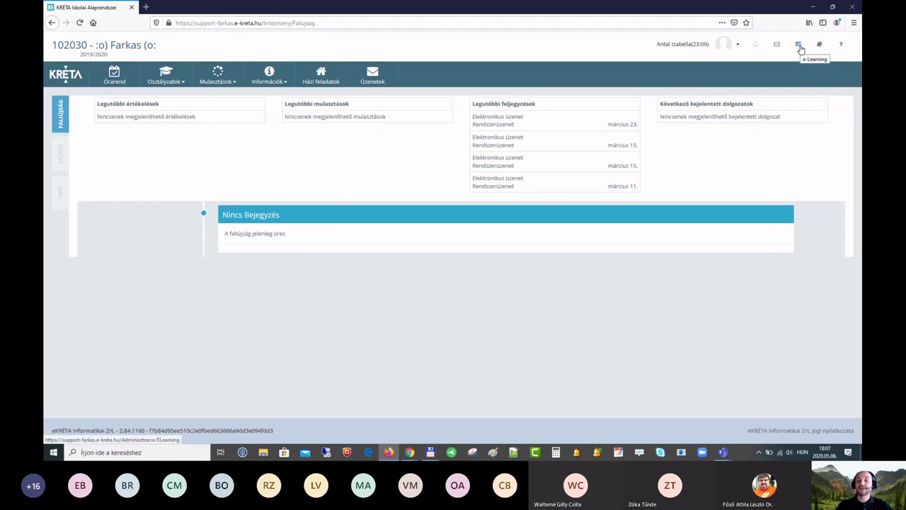
{"action": "left_click", "coordinate": [799, 46]}
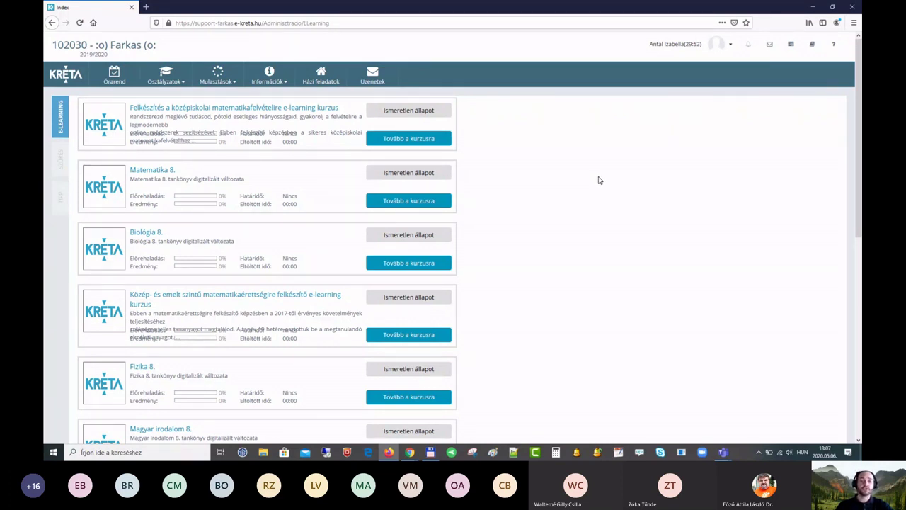
{"action": "scroll", "coordinate": [168, 230], "scroll_direction": "down", "scroll_amount": 3}
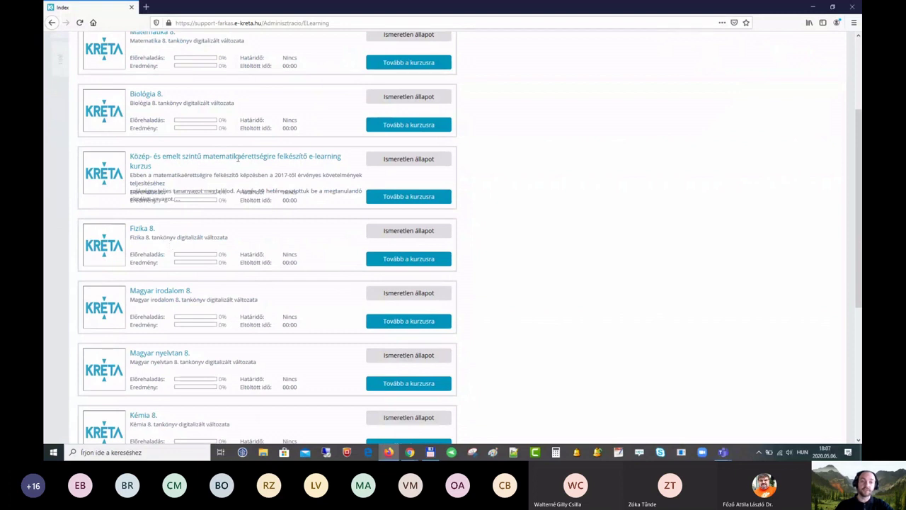
{"action": "scroll", "coordinate": [266, 165], "scroll_direction": "down", "scroll_amount": 5}
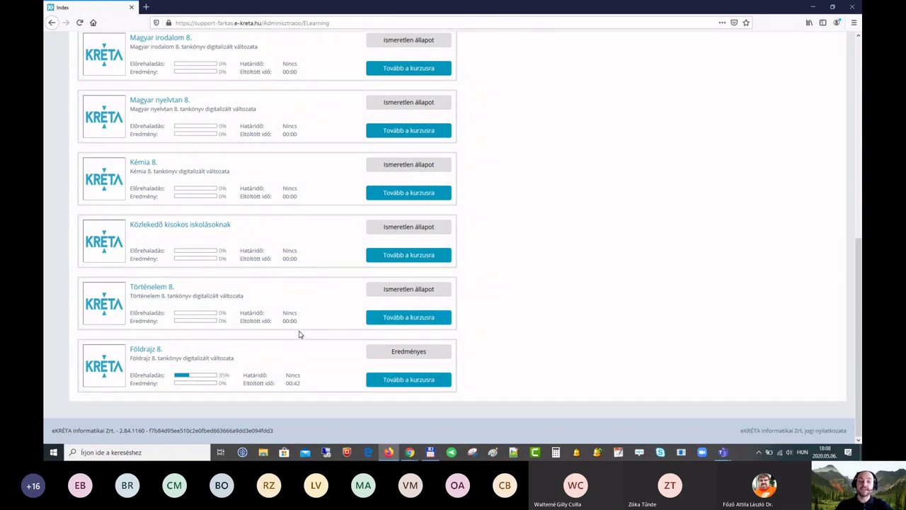
{"action": "scroll", "coordinate": [299, 334], "scroll_direction": "up", "scroll_amount": 6}
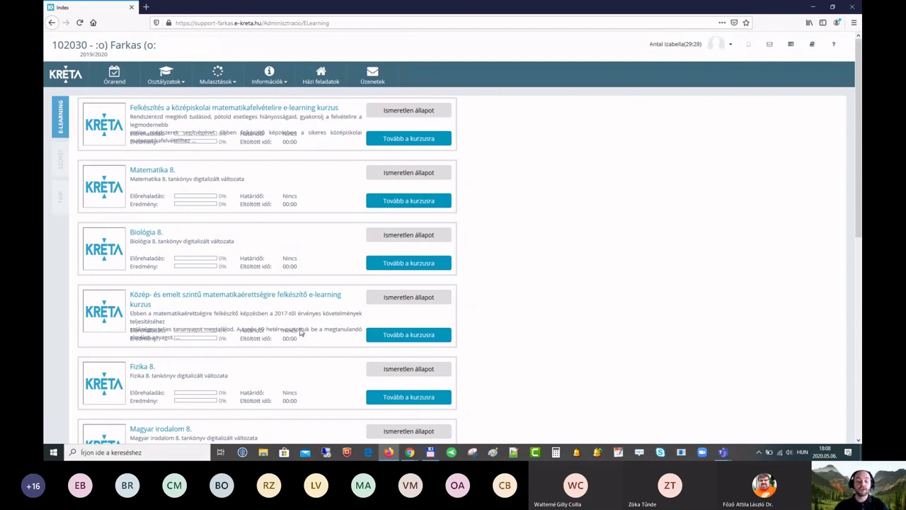
{"action": "key", "text": "alt+Tab"}
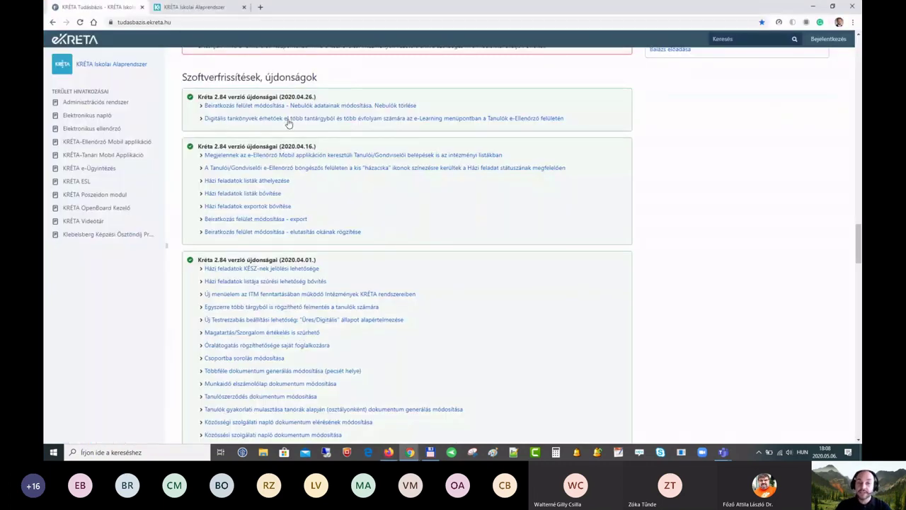
Step: Expand the digital textbooks note and open its linked Digitális tankönyvek page in a new tab
{"action": "left_click", "coordinate": [288, 120]}
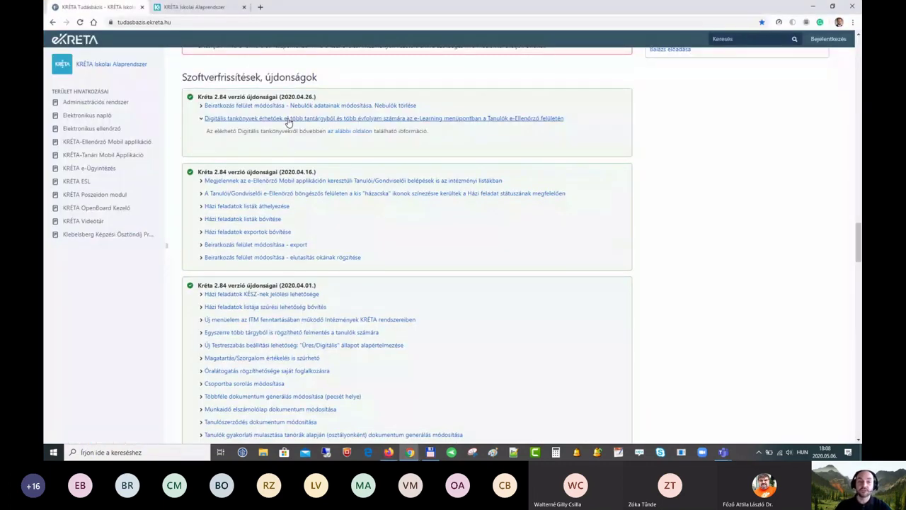
{"action": "left_click", "coordinate": [349, 132], "text": "ctrl"}
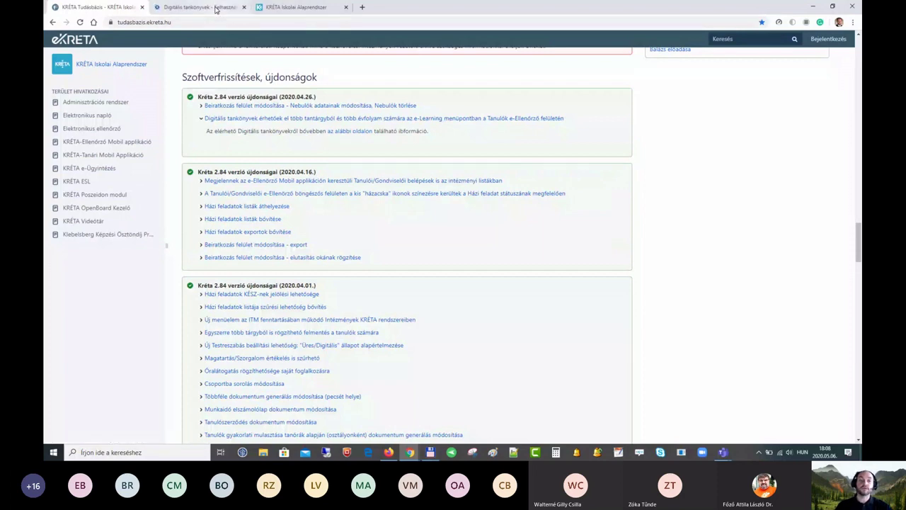
{"action": "left_click", "coordinate": [216, 8]}
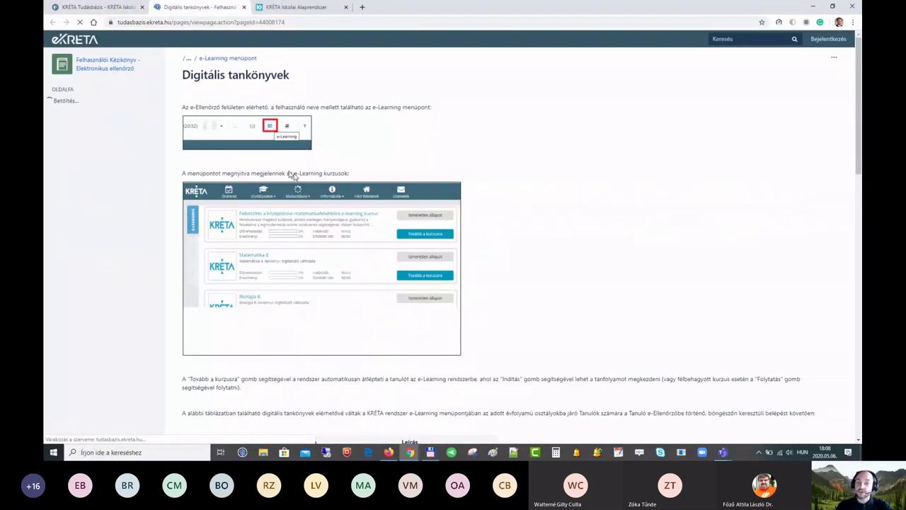
Step: Sort the digital textbook table by Évfolyam and browse through it
{"action": "scroll", "coordinate": [548, 194], "scroll_direction": "down", "scroll_amount": 5}
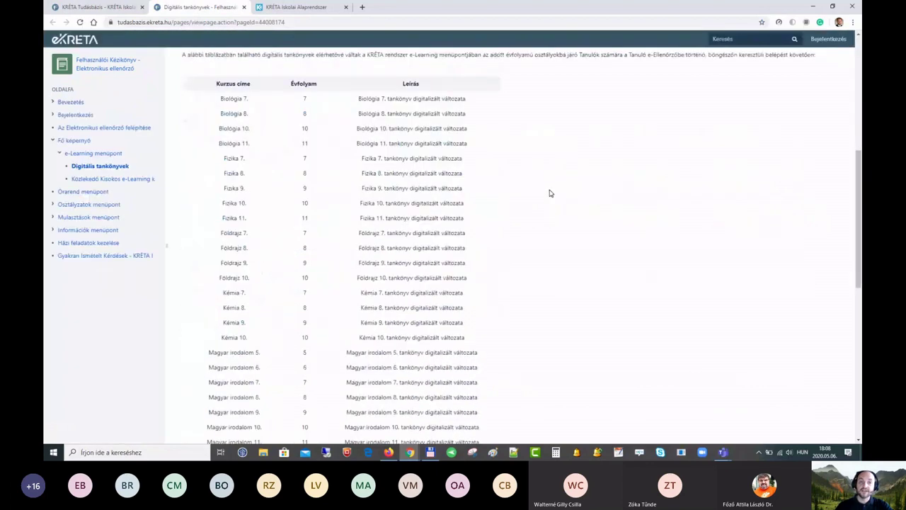
{"action": "left_click", "coordinate": [320, 86]}
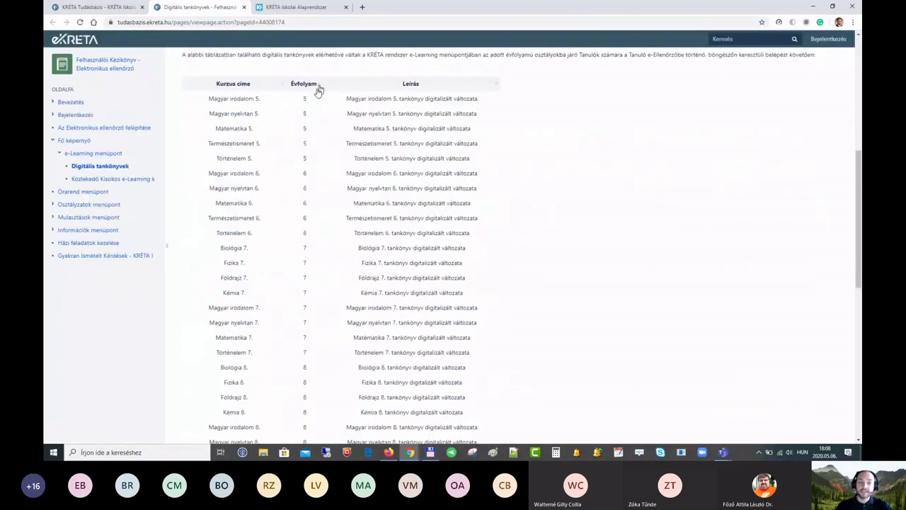
{"action": "scroll", "coordinate": [308, 156], "scroll_direction": "down", "scroll_amount": 2}
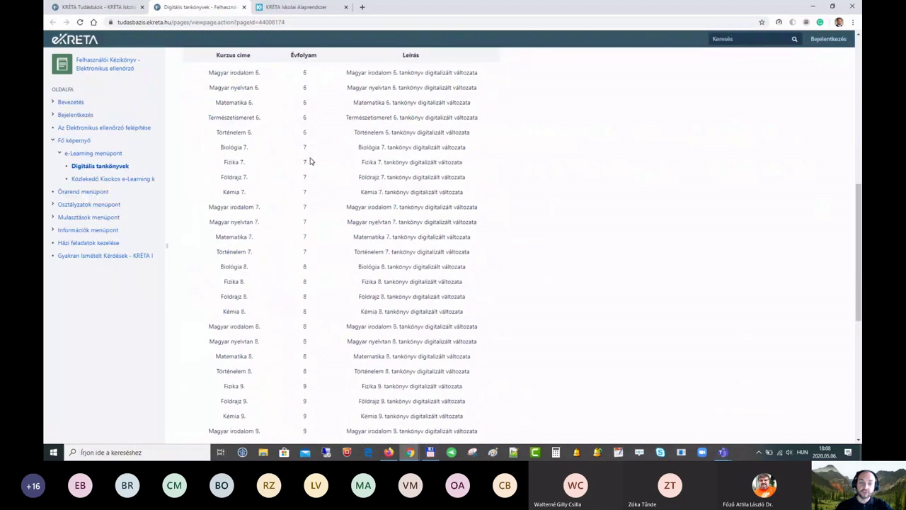
{"action": "scroll", "coordinate": [309, 161], "scroll_direction": "down", "scroll_amount": 5}
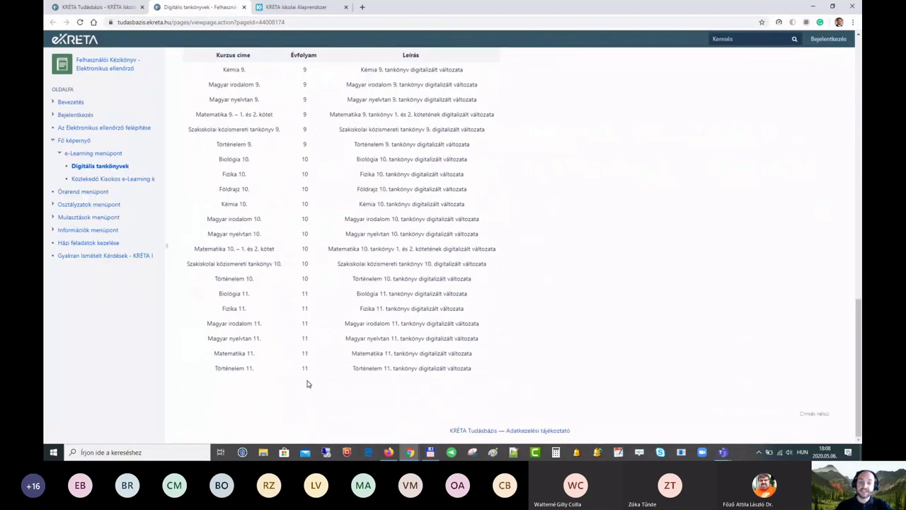
{"action": "scroll", "coordinate": [320, 294], "scroll_direction": "up", "scroll_amount": 1}
{"action": "scroll", "coordinate": [312, 287], "scroll_direction": "up", "scroll_amount": 5}
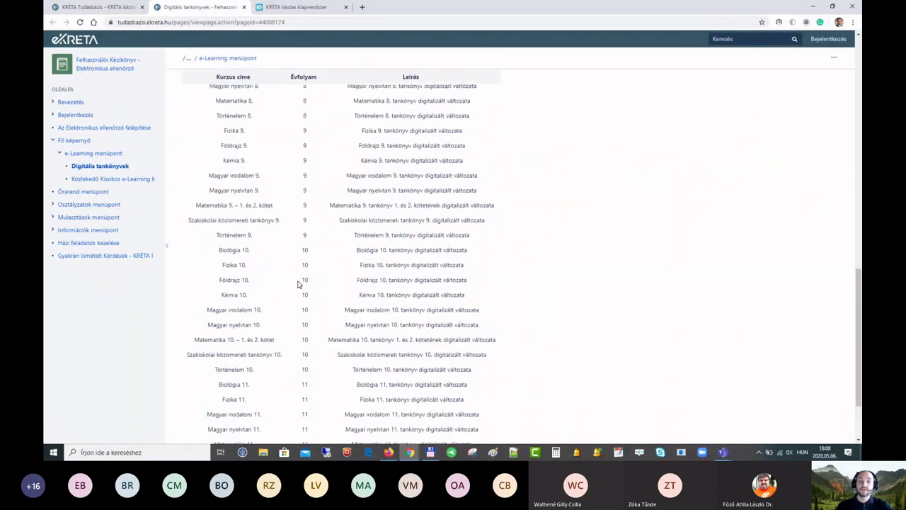
{"action": "scroll", "coordinate": [270, 234], "scroll_direction": "up", "scroll_amount": 2}
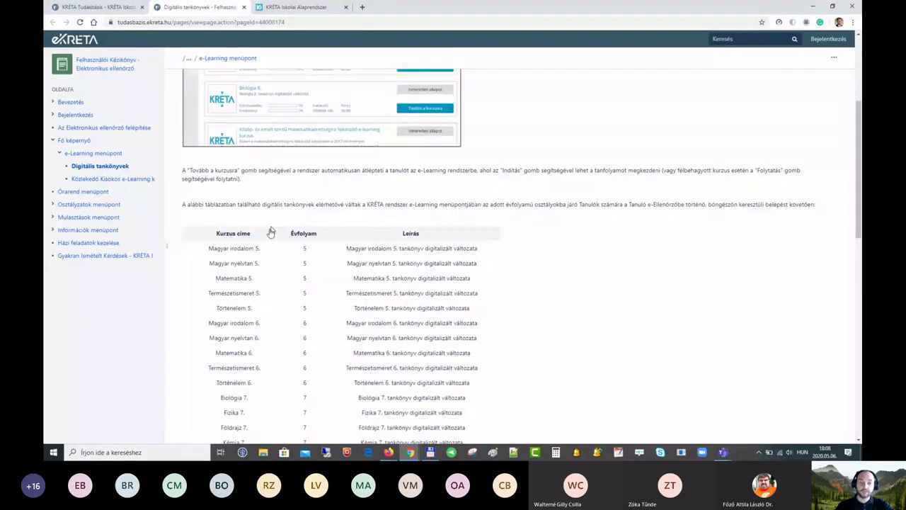
Step: Sort the table by Kurzus címe, review it, then collapse the note on the updates page
{"action": "left_click", "coordinate": [270, 233]}
{"action": "scroll", "coordinate": [283, 235], "scroll_direction": "down", "scroll_amount": 2}
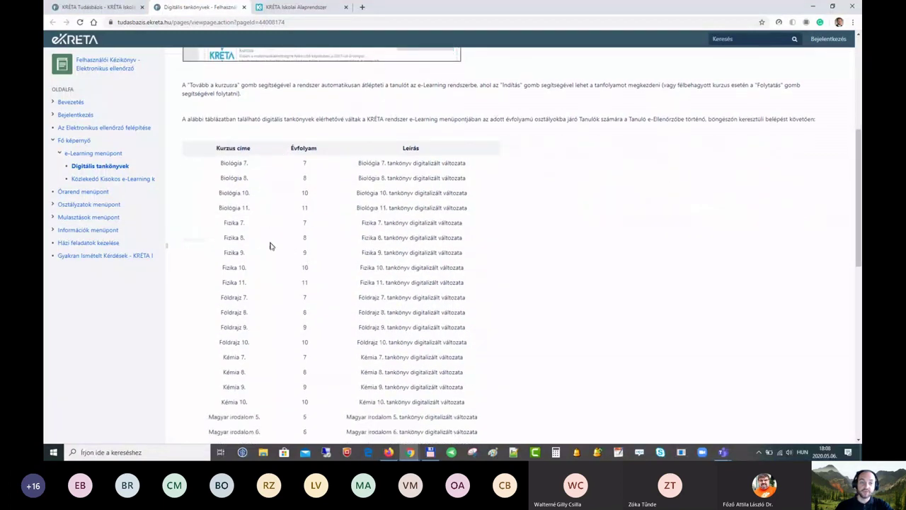
{"action": "scroll", "coordinate": [269, 245], "scroll_direction": "down", "scroll_amount": 3}
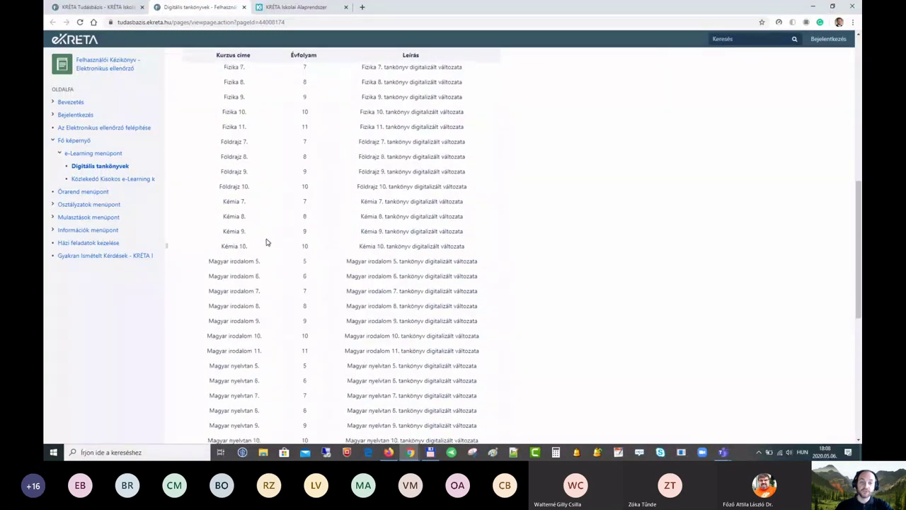
{"action": "scroll", "coordinate": [239, 264], "scroll_direction": "down", "scroll_amount": 3}
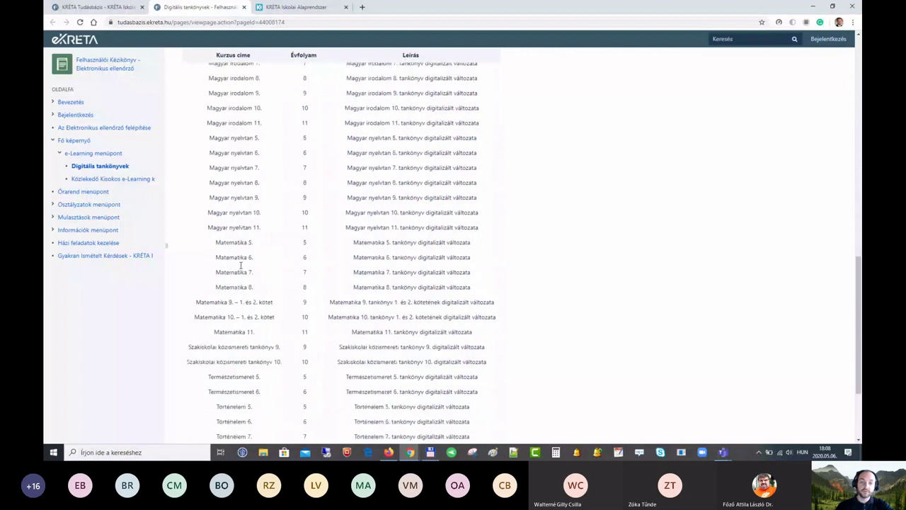
{"action": "scroll", "coordinate": [240, 265], "scroll_direction": "down", "scroll_amount": 2}
{"action": "scroll", "coordinate": [279, 259], "scroll_direction": "down", "scroll_amount": 1}
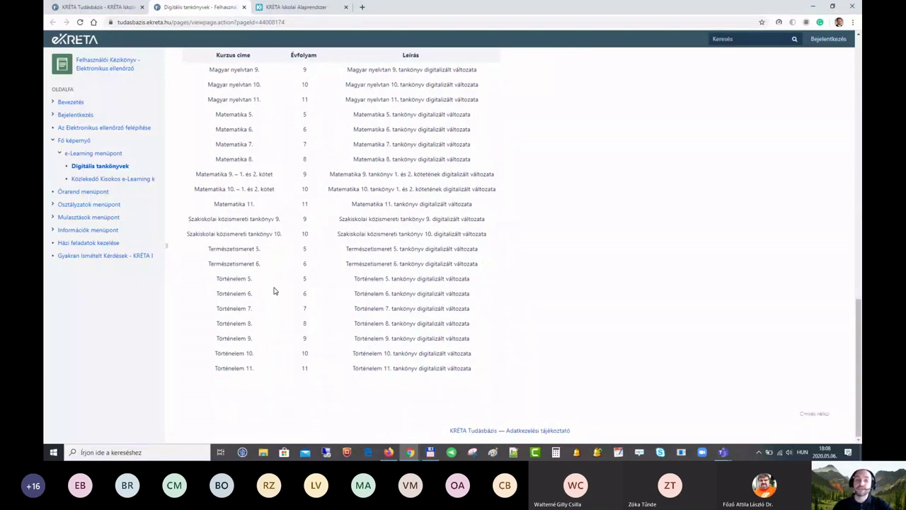
{"action": "scroll", "coordinate": [289, 285], "scroll_direction": "up", "scroll_amount": 4}
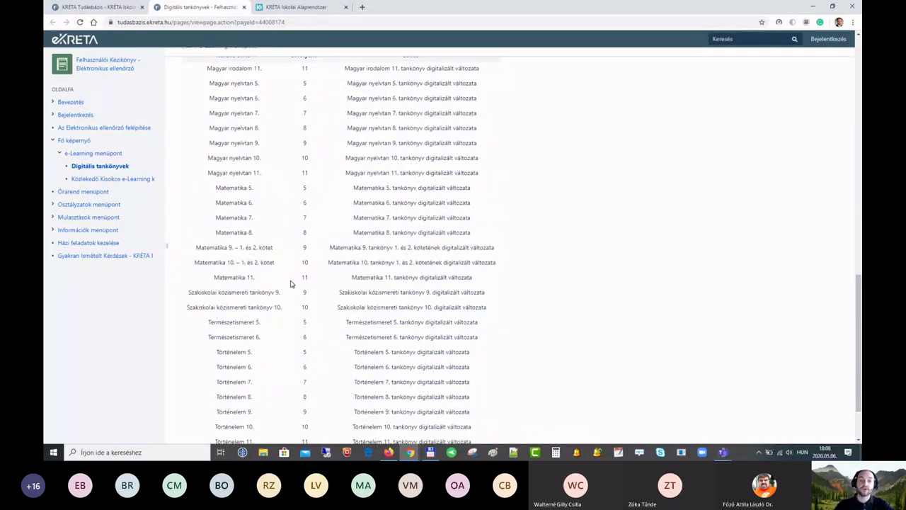
{"action": "scroll", "coordinate": [289, 284], "scroll_direction": "up", "scroll_amount": 10}
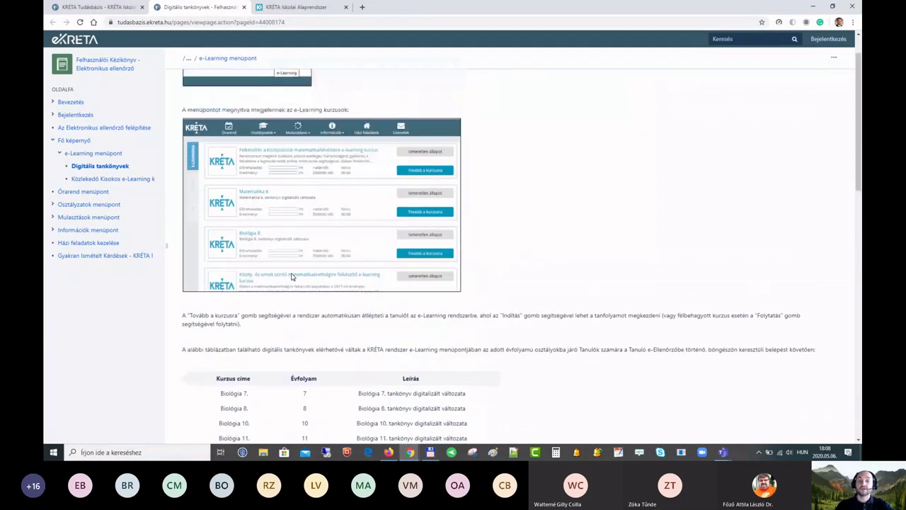
{"action": "scroll", "coordinate": [291, 273], "scroll_direction": "down", "scroll_amount": 3}
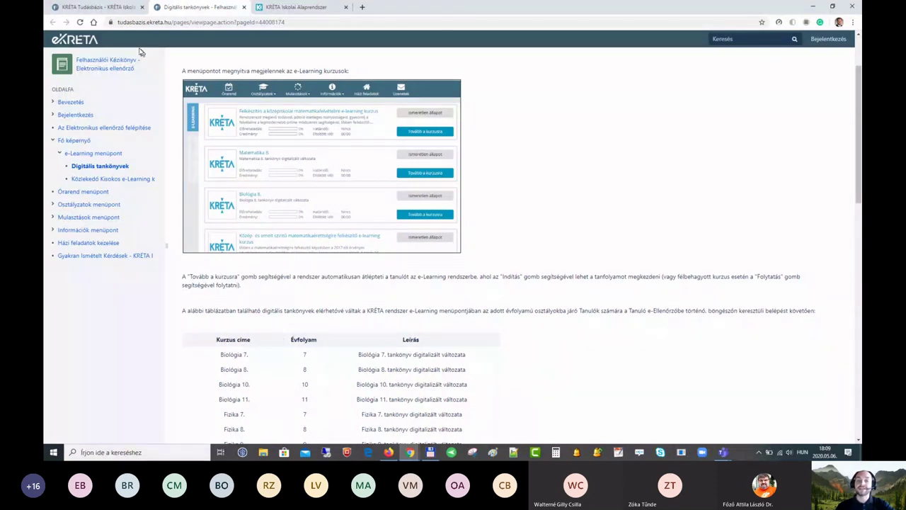
{"action": "left_click", "coordinate": [113, 7]}
{"action": "left_click", "coordinate": [253, 121]}
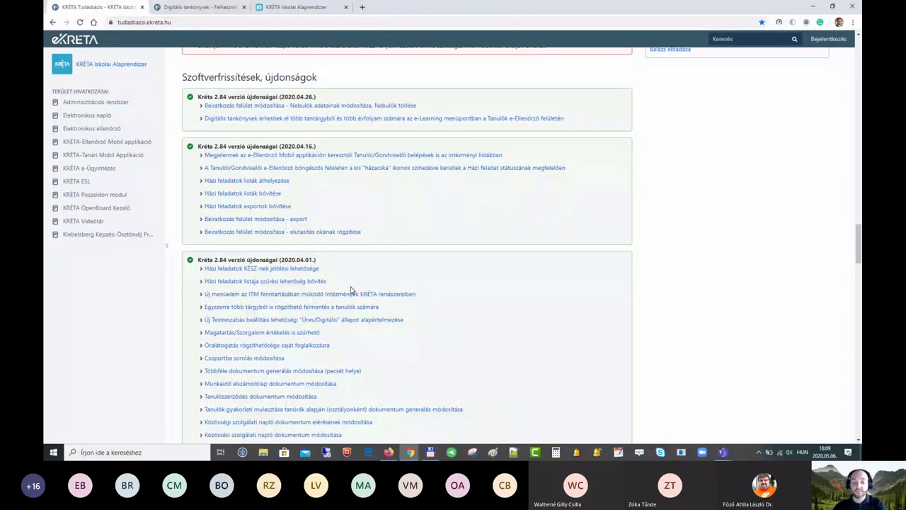
Step: Bring the student's KRÉTA window forward and show Közlekedő kisokos iskolásoknak at 59% progress
{"action": "mouse_move", "coordinate": [416, 452]}
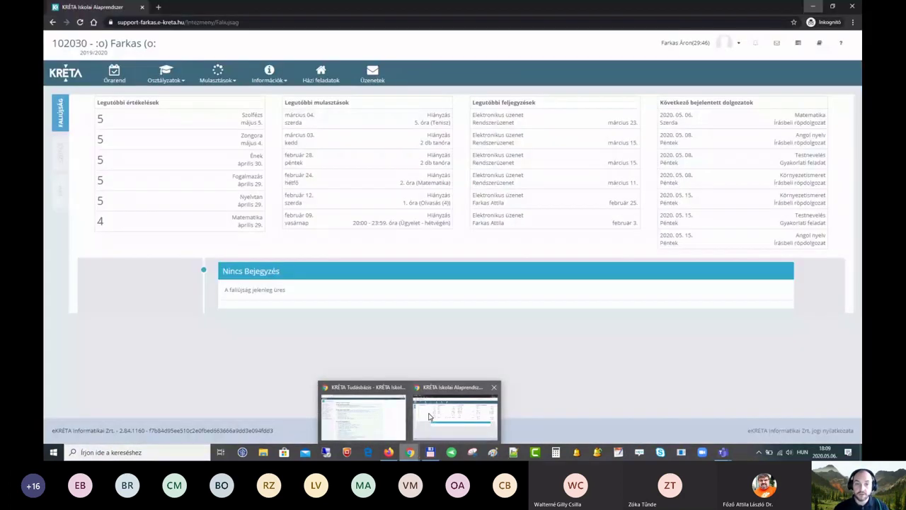
{"action": "left_click", "coordinate": [456, 419]}
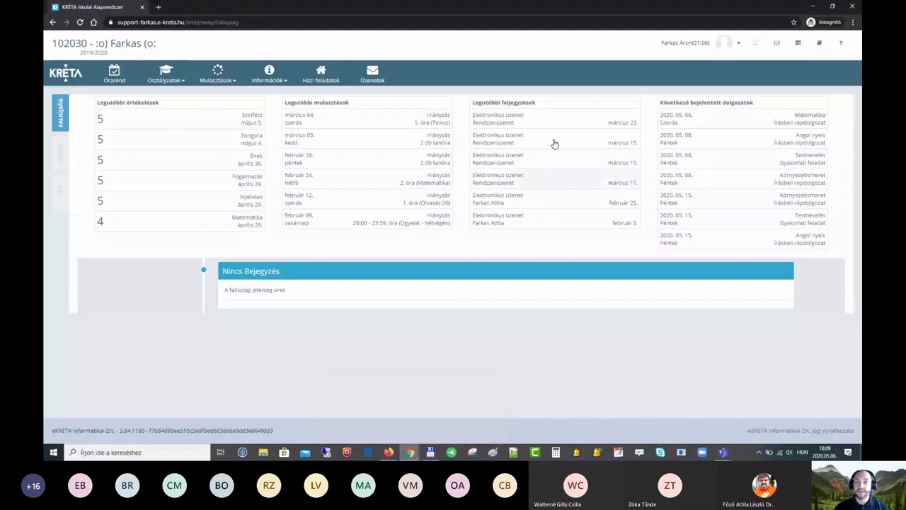
{"action": "left_click", "coordinate": [798, 44]}
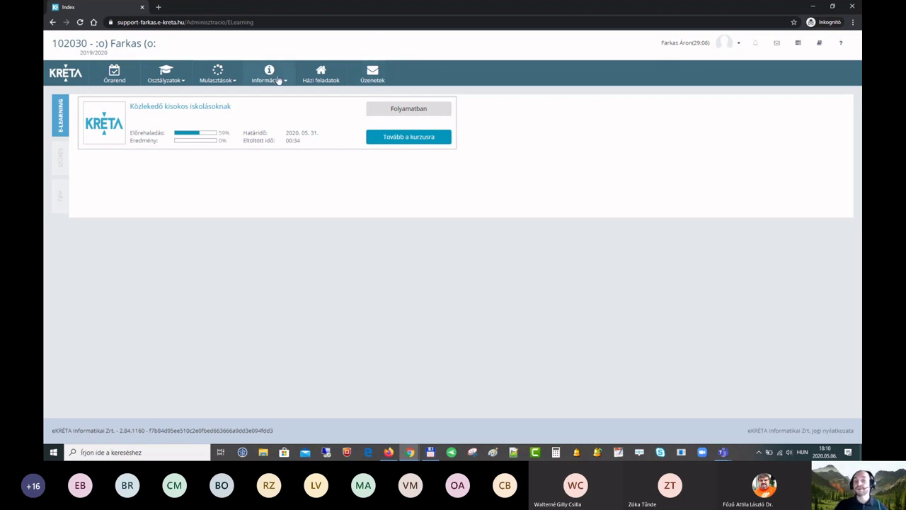
Step: In Házi feladatok, mark the Ének, Fogalmazás and one Hittan assignment as done
{"action": "left_click", "coordinate": [328, 79]}
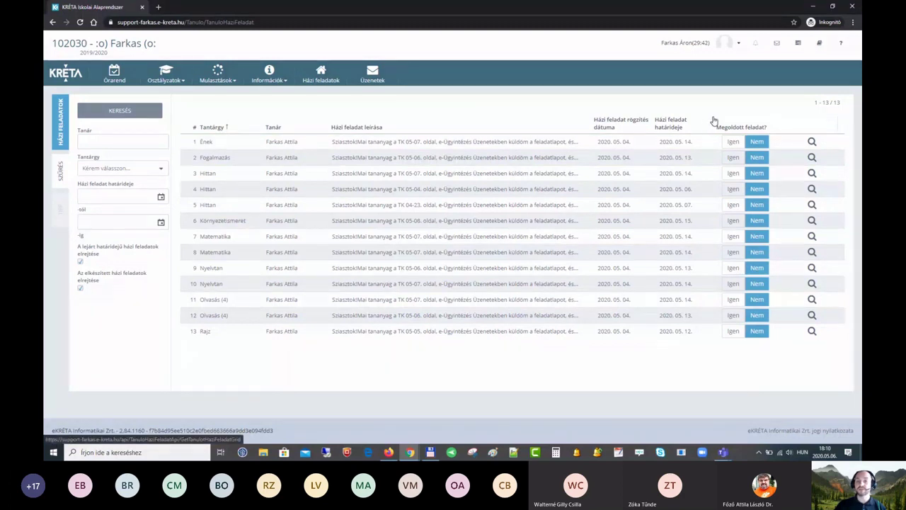
{"action": "left_click", "coordinate": [733, 142]}
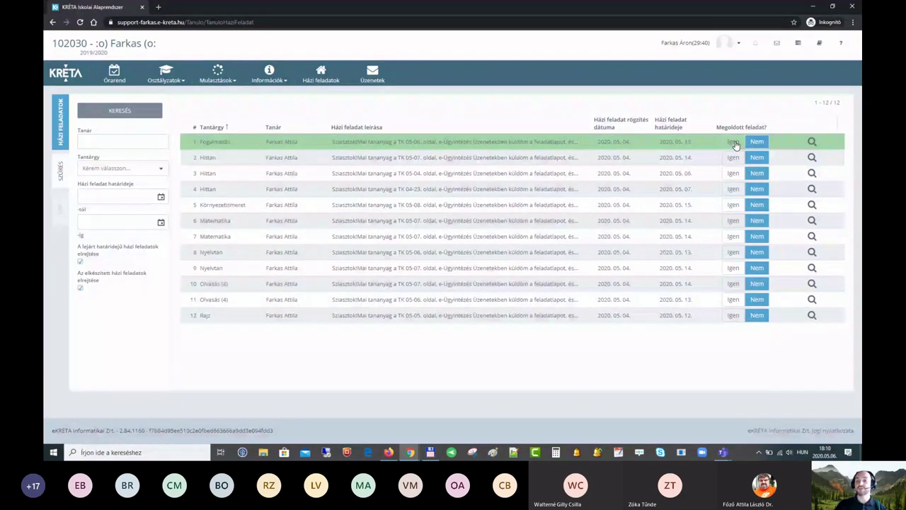
{"action": "left_click", "coordinate": [734, 143]}
{"action": "left_click", "coordinate": [733, 142]}
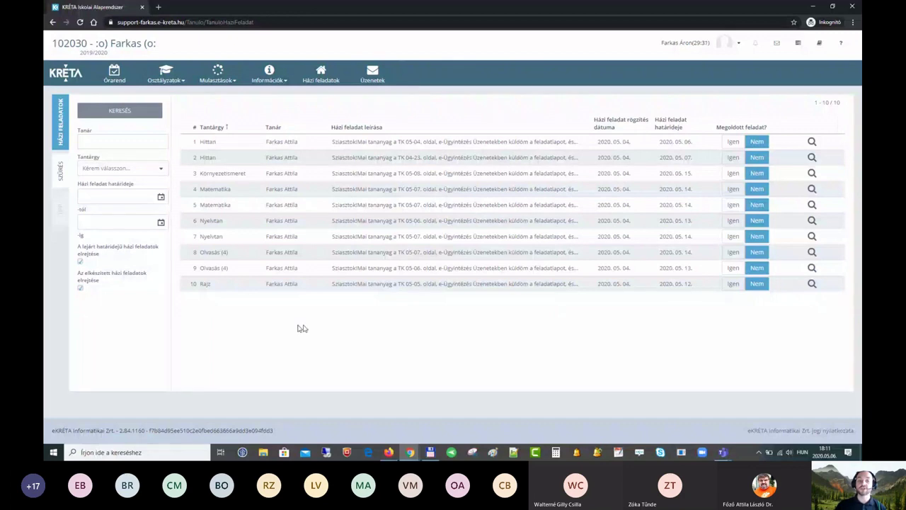
Step: Show completed homework in the list, then hide it again
{"action": "left_click", "coordinate": [80, 290]}
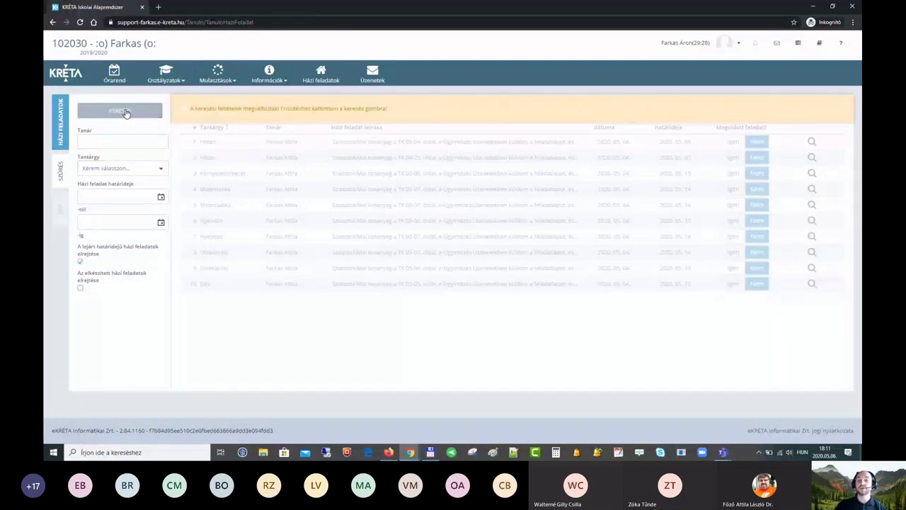
{"action": "left_click", "coordinate": [125, 113]}
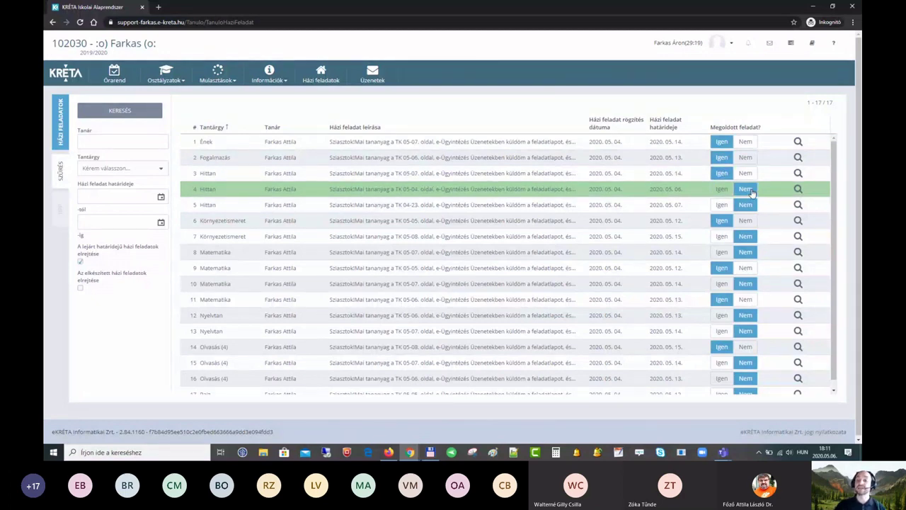
{"action": "left_click", "coordinate": [80, 289]}
{"action": "left_click", "coordinate": [115, 116]}
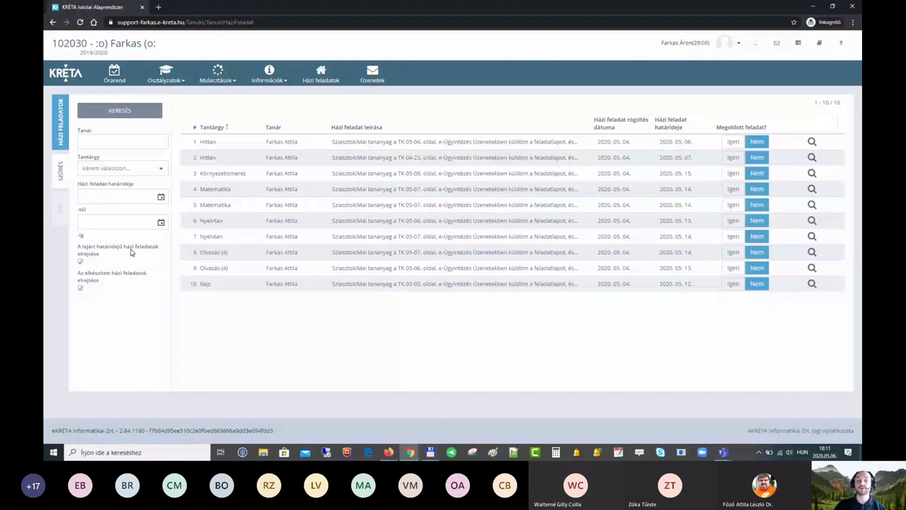
Step: Include past-deadline homework, mark two Hittan assignments done, then restore the deadline filter
{"action": "left_click", "coordinate": [80, 263]}
{"action": "left_click", "coordinate": [124, 111]}
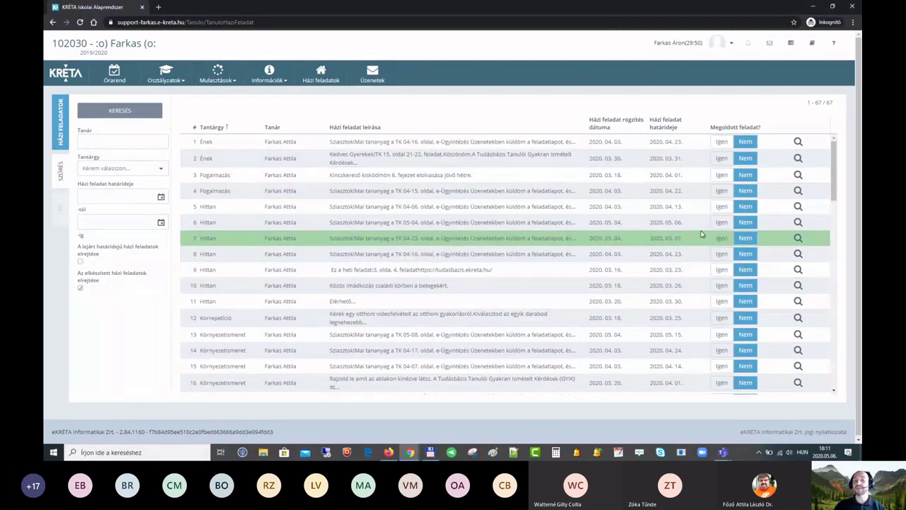
{"action": "left_click", "coordinate": [721, 222]}
{"action": "left_click", "coordinate": [722, 210]}
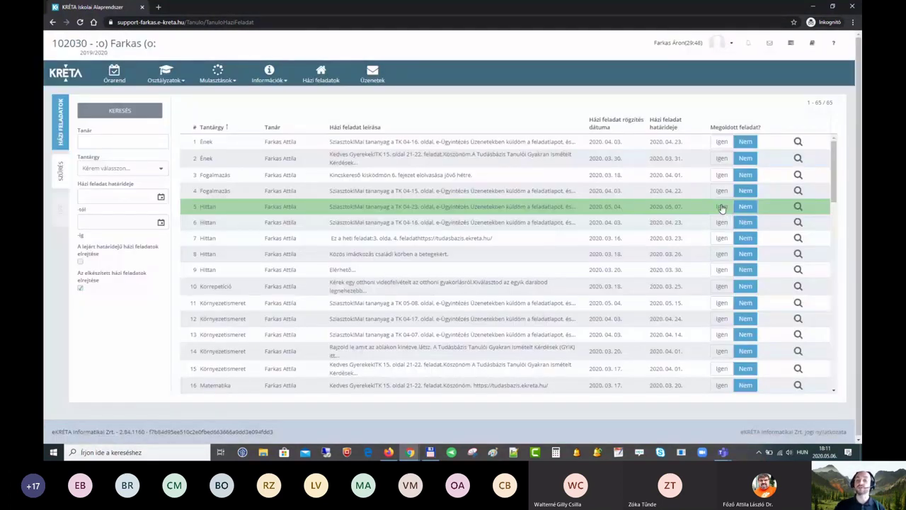
{"action": "left_click", "coordinate": [80, 262]}
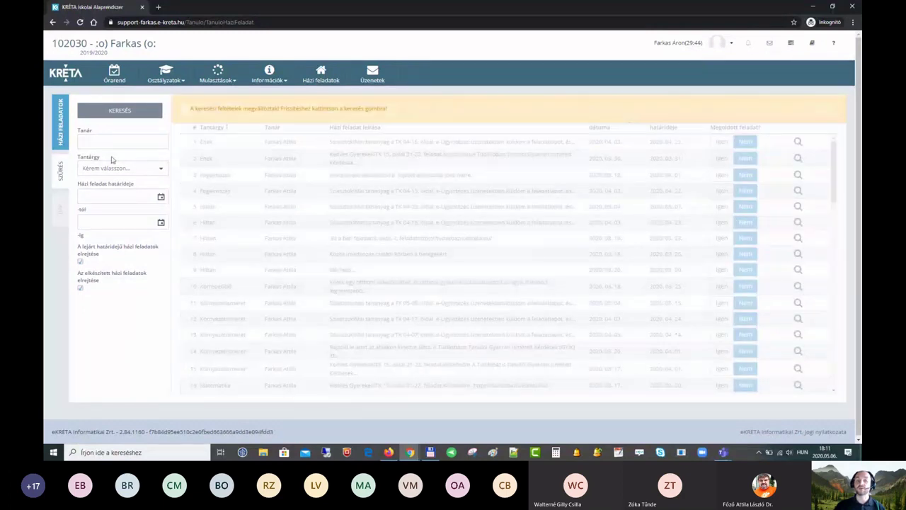
{"action": "left_click", "coordinate": [119, 112]}
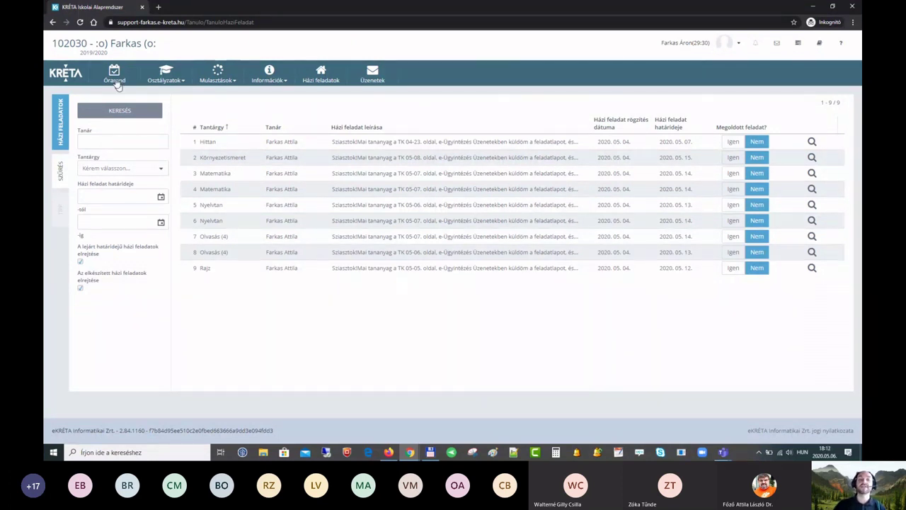
Step: Open the weekly timetable with the page enlarged for reading
{"action": "left_click", "coordinate": [113, 76]}
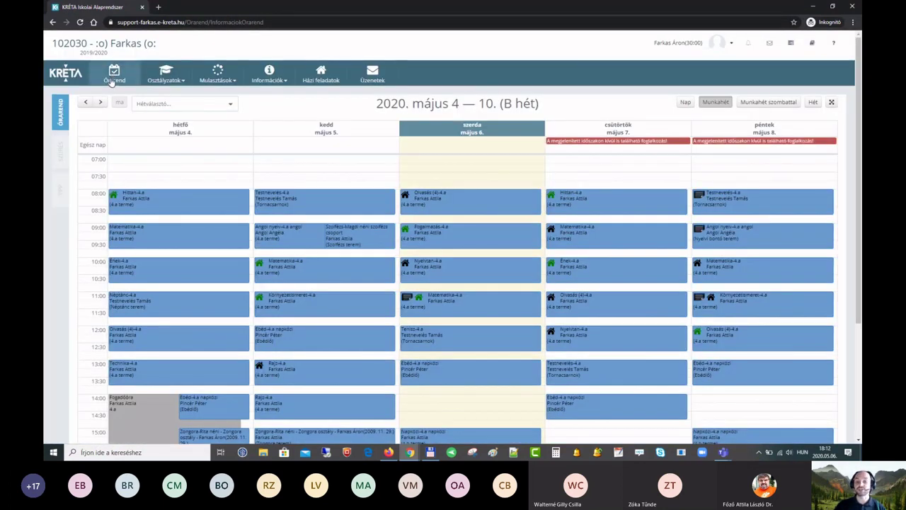
{"action": "key", "text": "ctrl+plus"}
{"action": "key", "text": "ctrl+plus"}
{"action": "scroll", "coordinate": [216, 200], "scroll_direction": "down", "scroll_amount": 1}
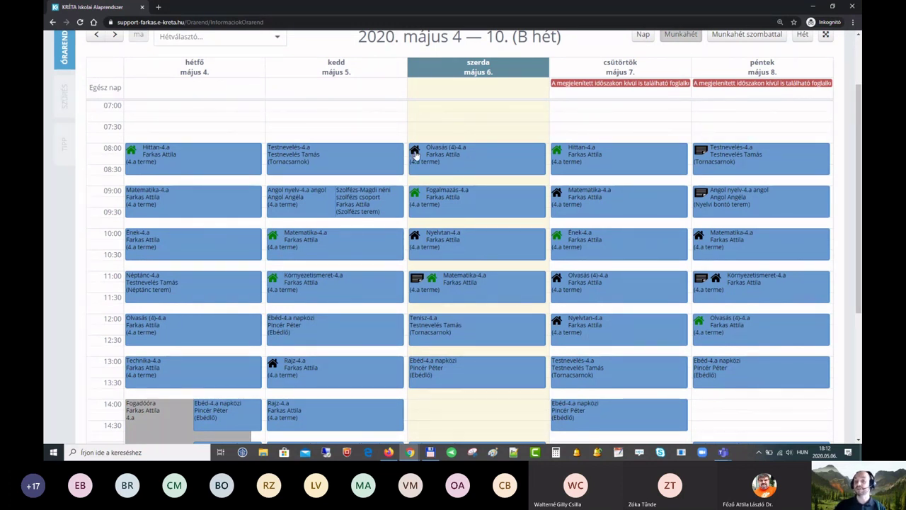
Step: Mark Wednesday's Olvasás lesson homework as done and reload the week
{"action": "left_click", "coordinate": [492, 162]}
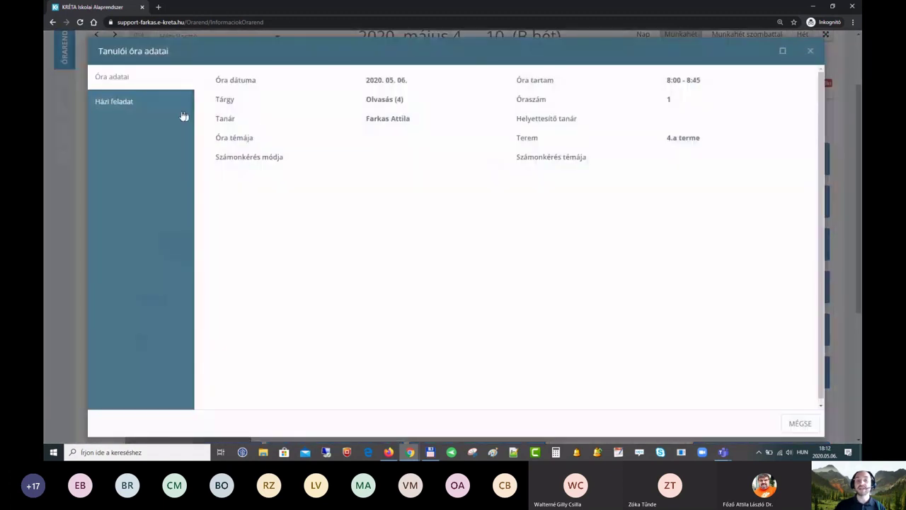
{"action": "left_click", "coordinate": [145, 109]}
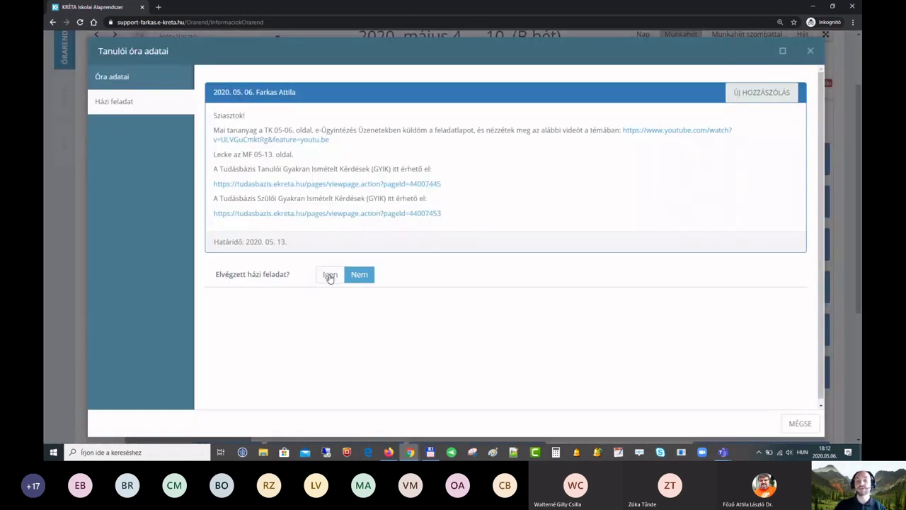
{"action": "left_click", "coordinate": [329, 276]}
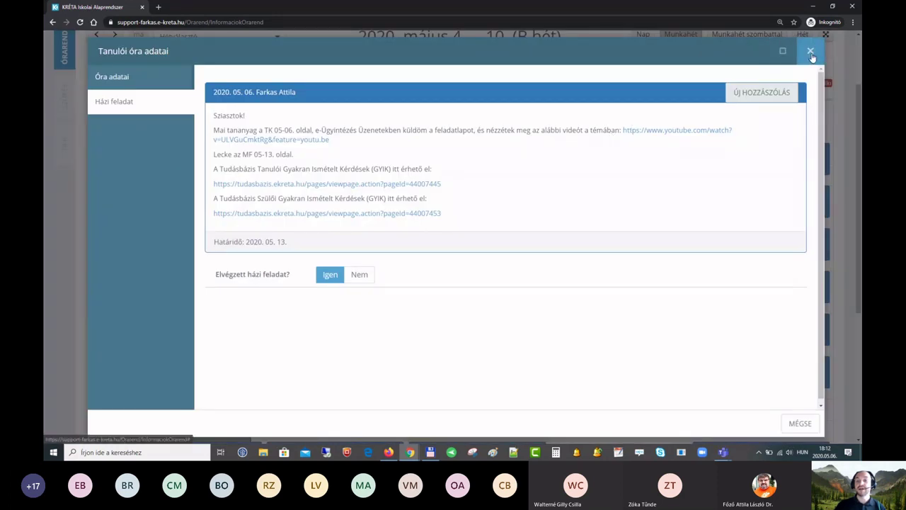
{"action": "left_click", "coordinate": [811, 53]}
{"action": "scroll", "coordinate": [416, 148], "scroll_direction": "up", "scroll_amount": 1}
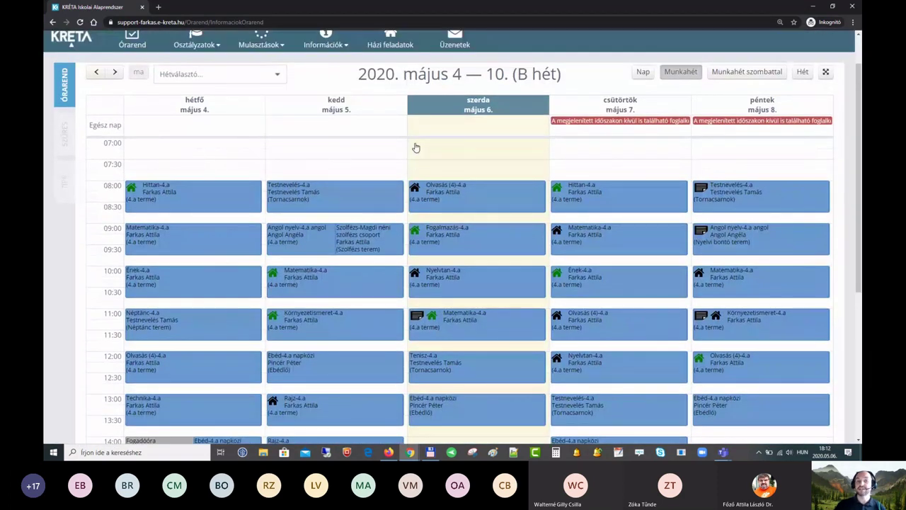
{"action": "left_click", "coordinate": [96, 71]}
{"action": "left_click", "coordinate": [116, 79]}
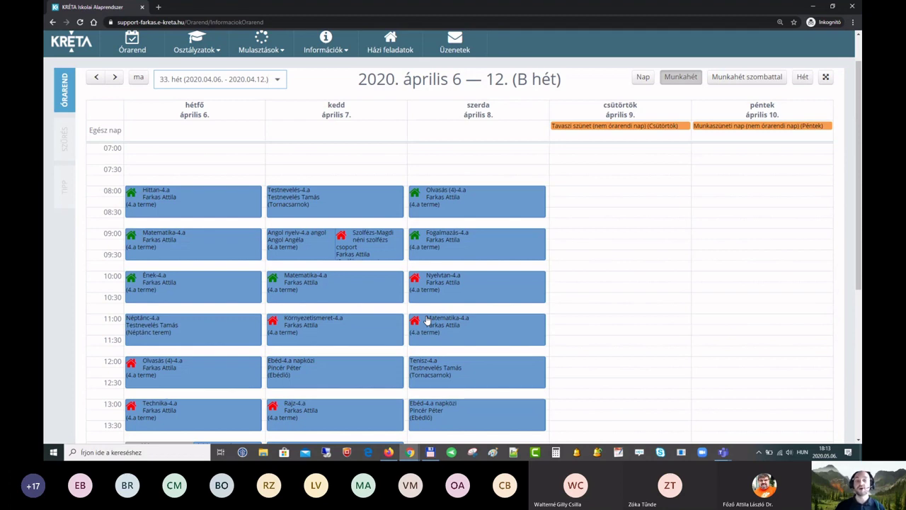
Step: Mark the April 8 Nyelvtan lesson's homework as done and refresh the April 6–12 week
{"action": "left_click", "coordinate": [468, 285]}
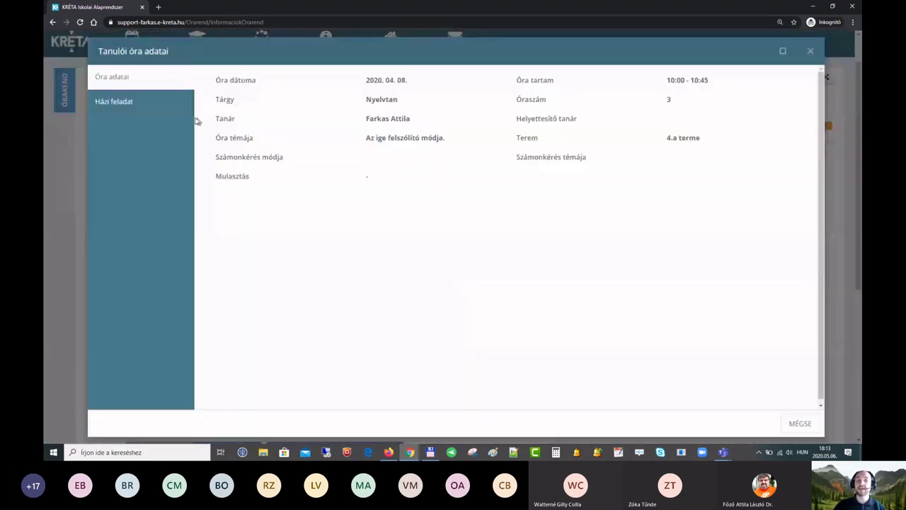
{"action": "left_click", "coordinate": [158, 105]}
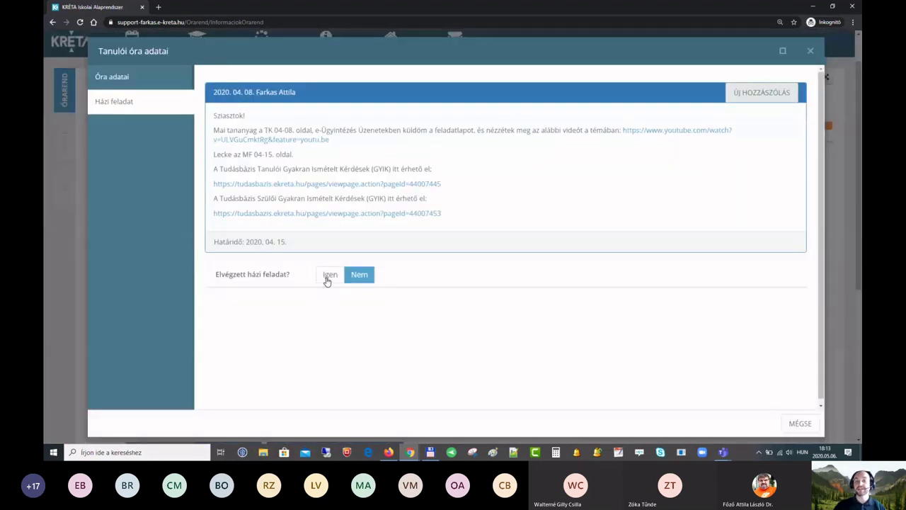
{"action": "left_click", "coordinate": [328, 277]}
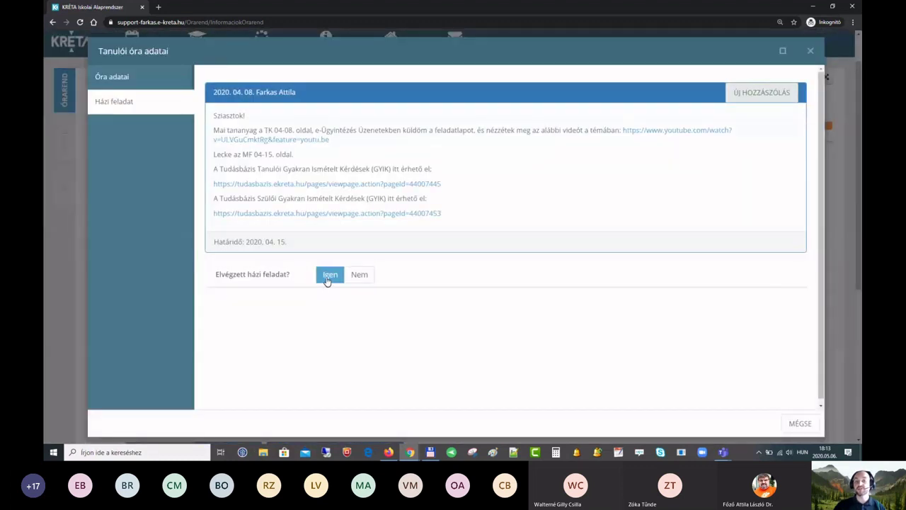
{"action": "left_click", "coordinate": [812, 52]}
{"action": "left_click", "coordinate": [96, 76]}
{"action": "left_click", "coordinate": [114, 78]}
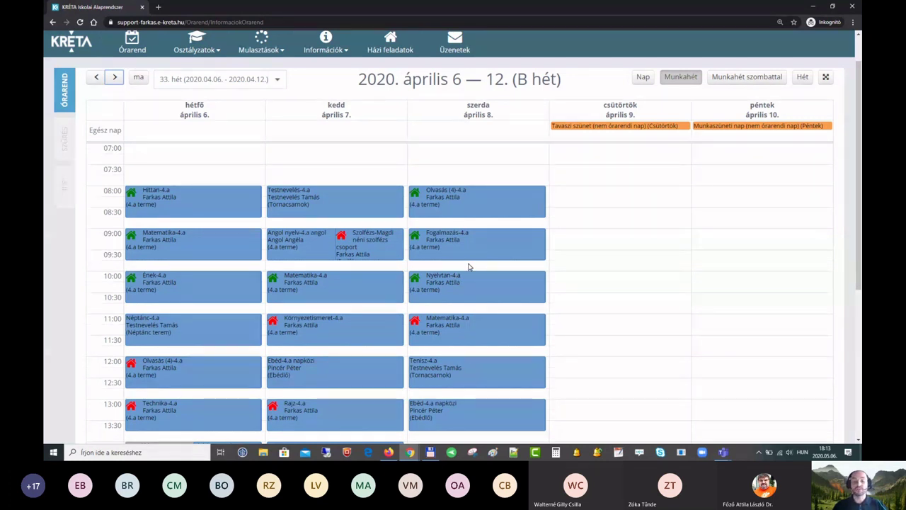
Step: Zoom the timetable back to normal size and scroll up to the student header
{"action": "key", "text": "ctrl+minus"}
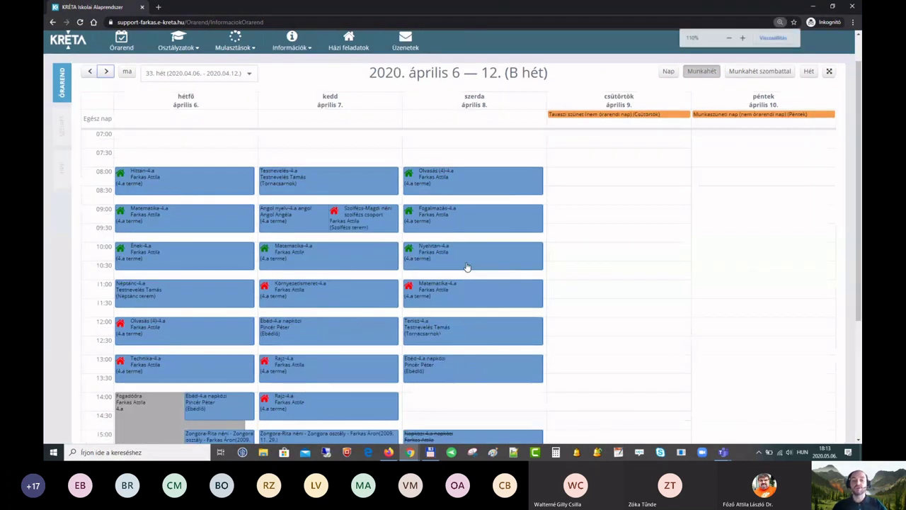
{"action": "scroll", "coordinate": [467, 266], "scroll_direction": "up", "scroll_amount": 1}
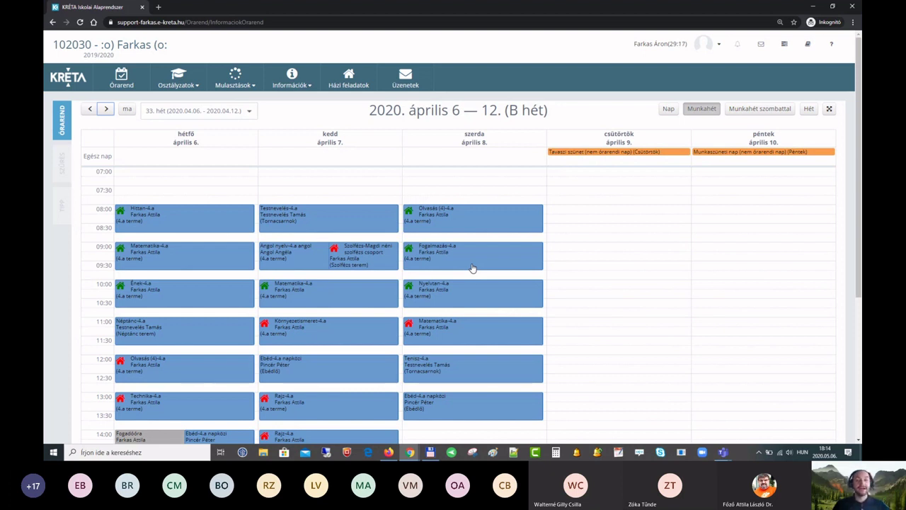
Step: Switch to the teacher's KRÉTA Iskolai Alaprendszer browser window
{"action": "left_click", "coordinate": [410, 452]}
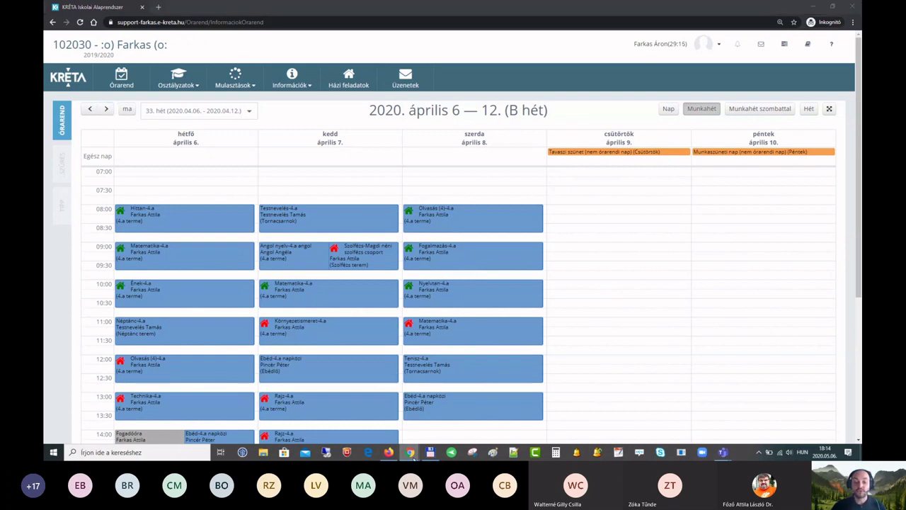
{"action": "left_click", "coordinate": [389, 427]}
{"action": "left_click", "coordinate": [260, 7]}
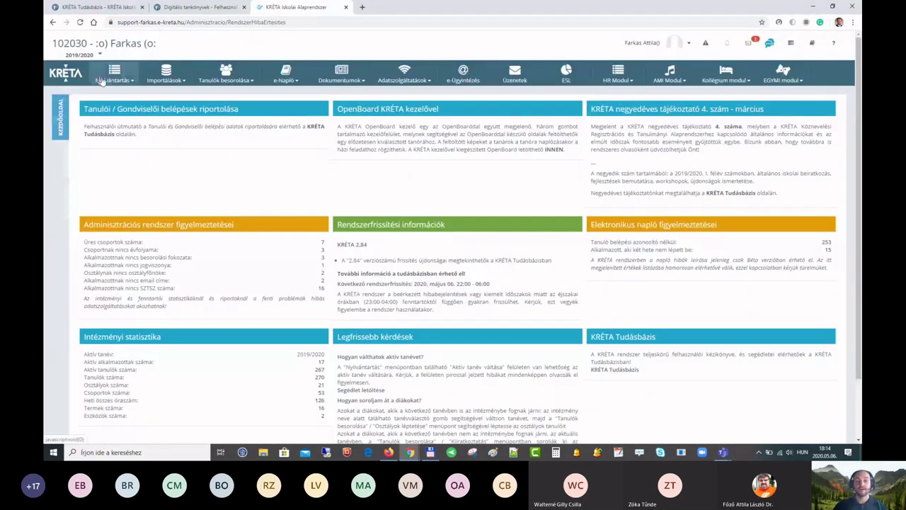
Step: Change role to Elektronikus napló and show the May 4–10 weekly timetable
{"action": "left_click", "coordinate": [688, 45]}
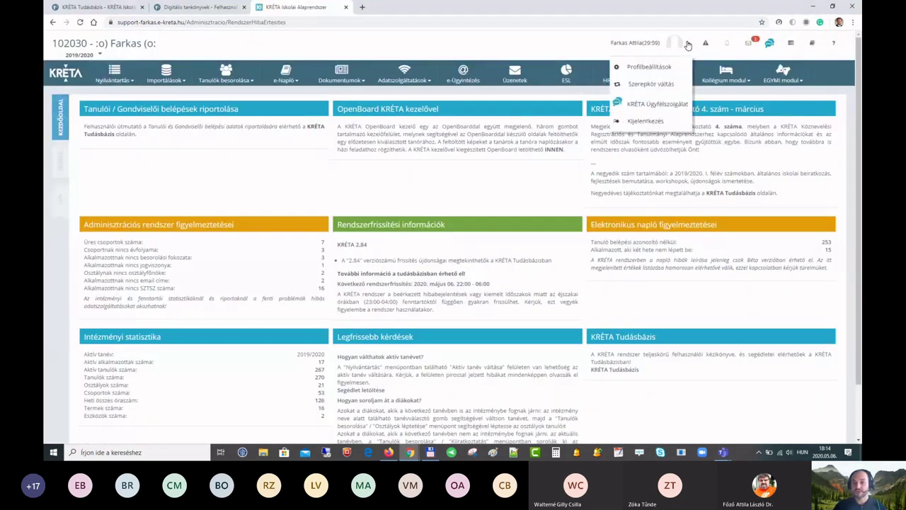
{"action": "left_click", "coordinate": [661, 83]}
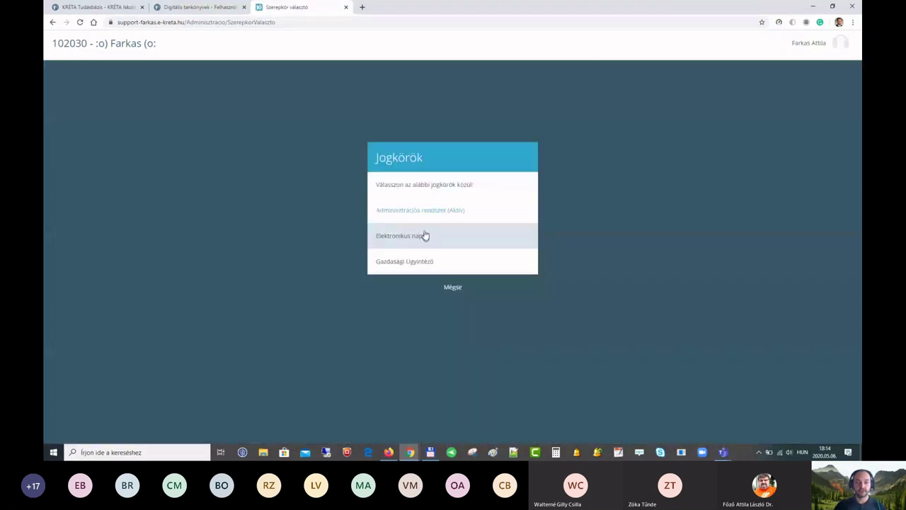
{"action": "left_click", "coordinate": [411, 238]}
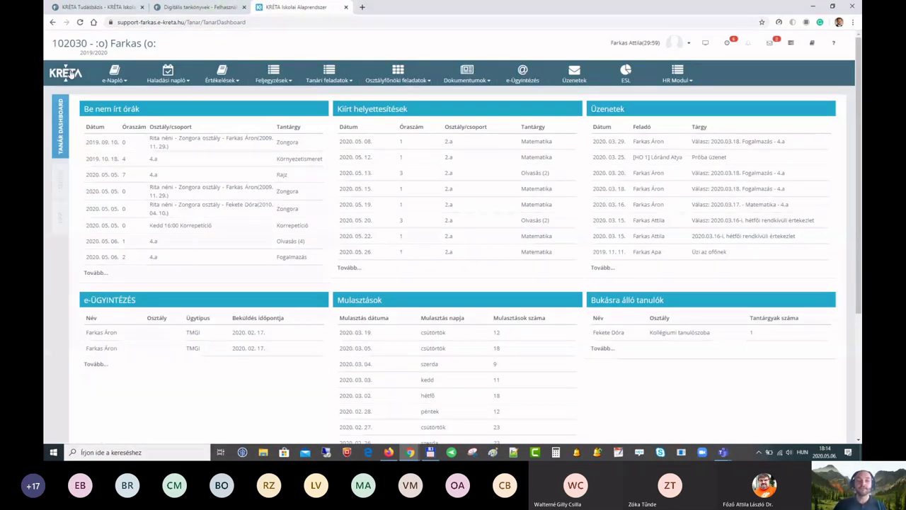
{"action": "left_click", "coordinate": [70, 75]}
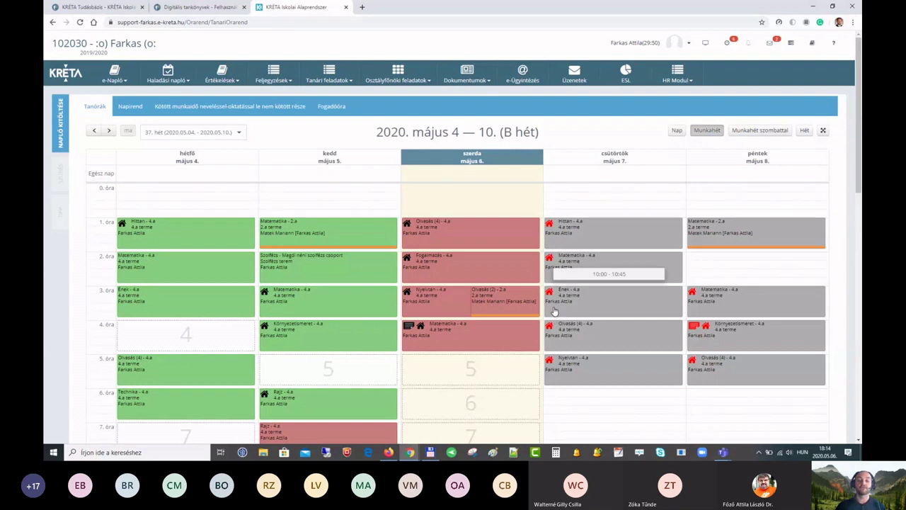
{"action": "left_click", "coordinate": [163, 234]}
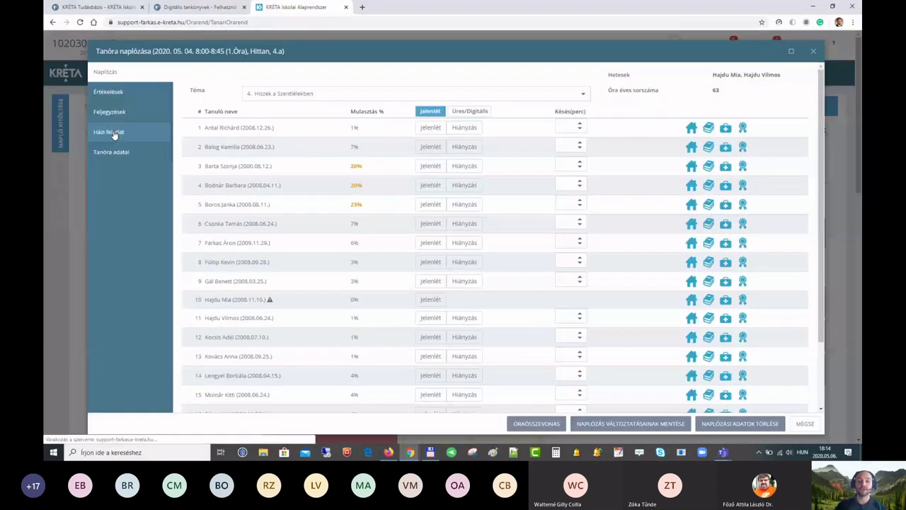
{"action": "left_click", "coordinate": [113, 133]}
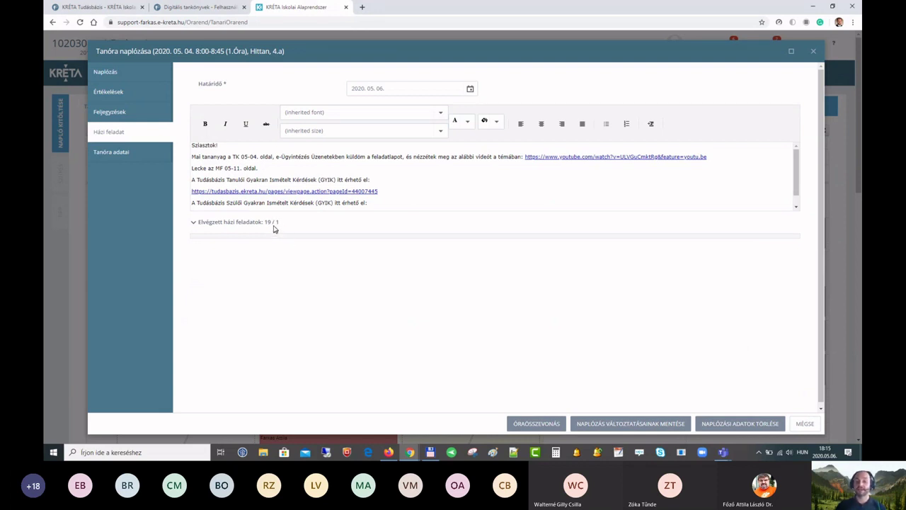
{"action": "left_click", "coordinate": [194, 223]}
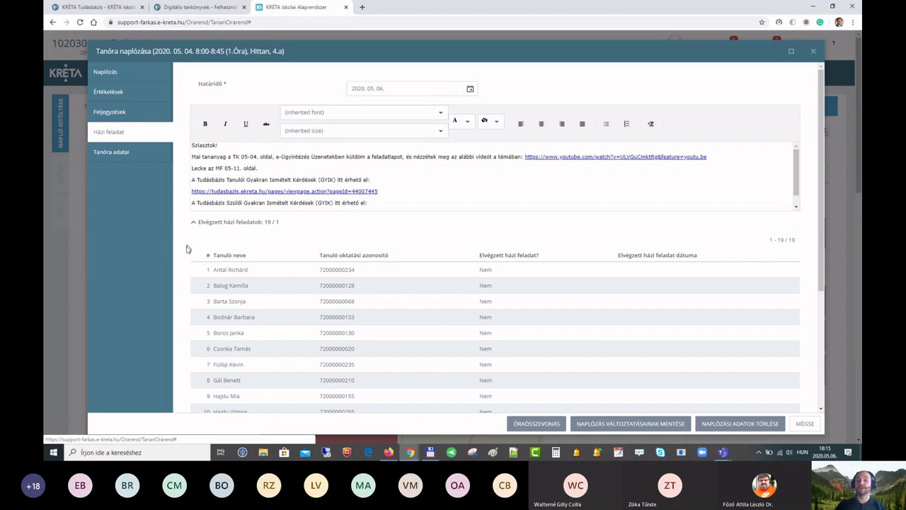
{"action": "scroll", "coordinate": [183, 255], "scroll_direction": "down", "scroll_amount": 3}
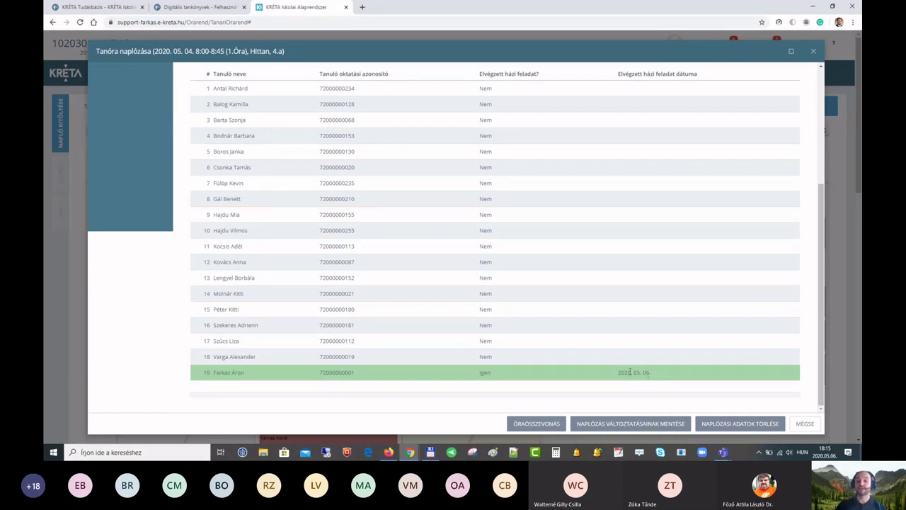
{"action": "scroll", "coordinate": [630, 372], "scroll_direction": "up", "scroll_amount": 5}
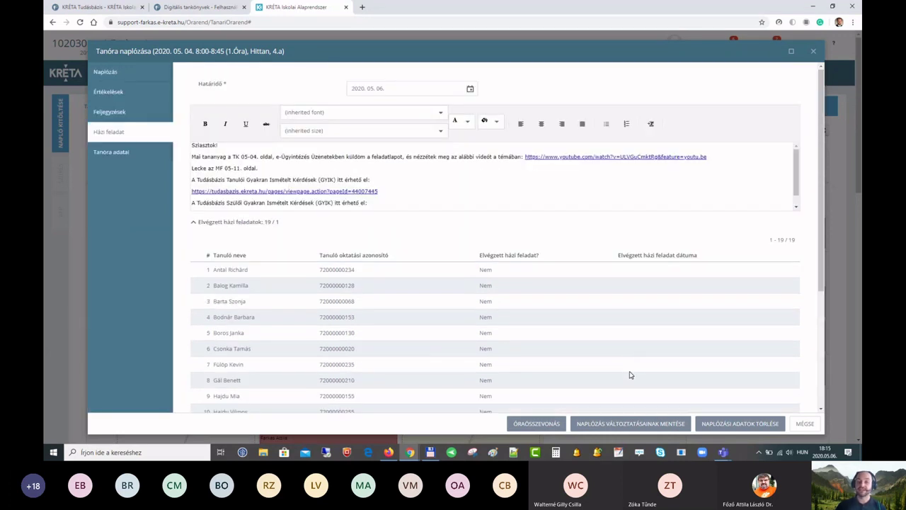
{"action": "left_click", "coordinate": [814, 53]}
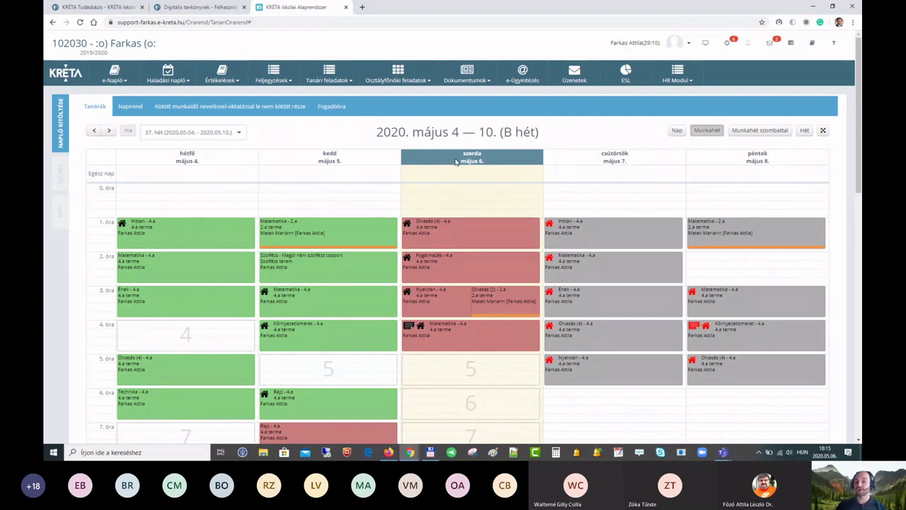
Step: Open the teacher's Házi feladatok listája and look over its subject and text filters
{"action": "left_click", "coordinate": [337, 80]}
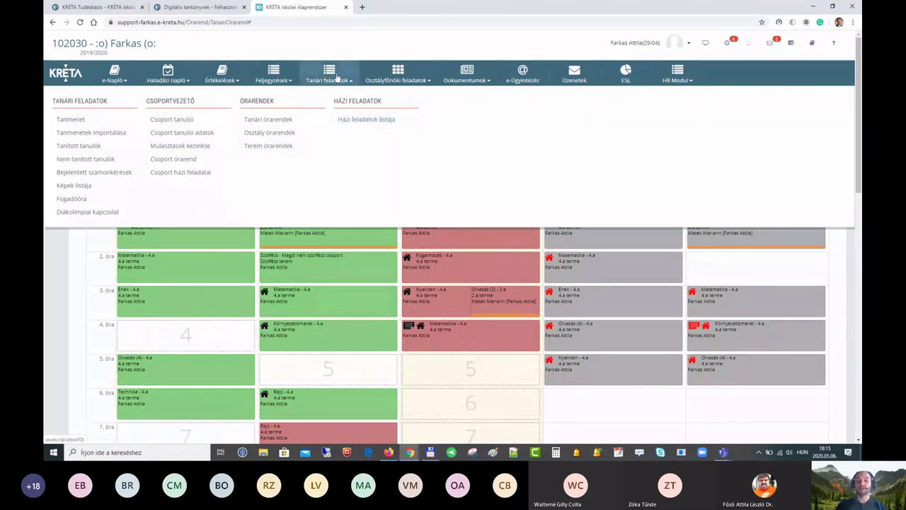
{"action": "left_click", "coordinate": [369, 120]}
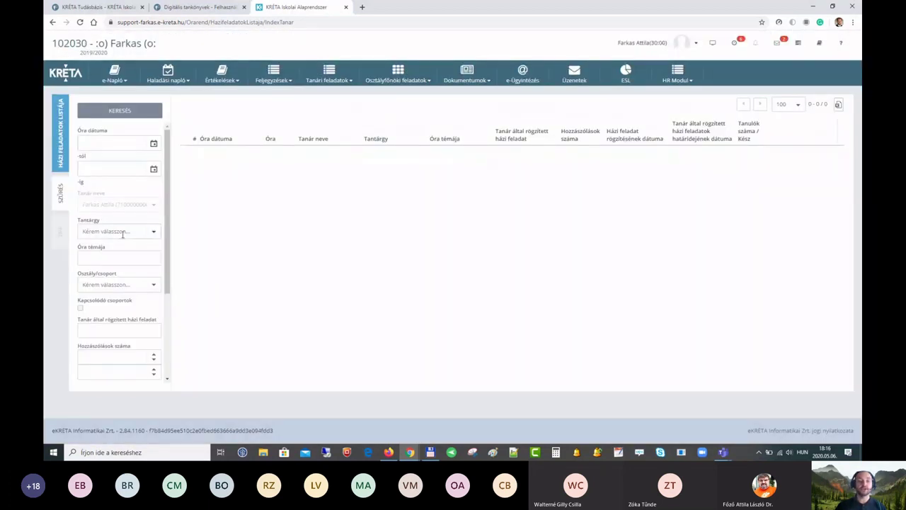
{"action": "left_click", "coordinate": [153, 232]}
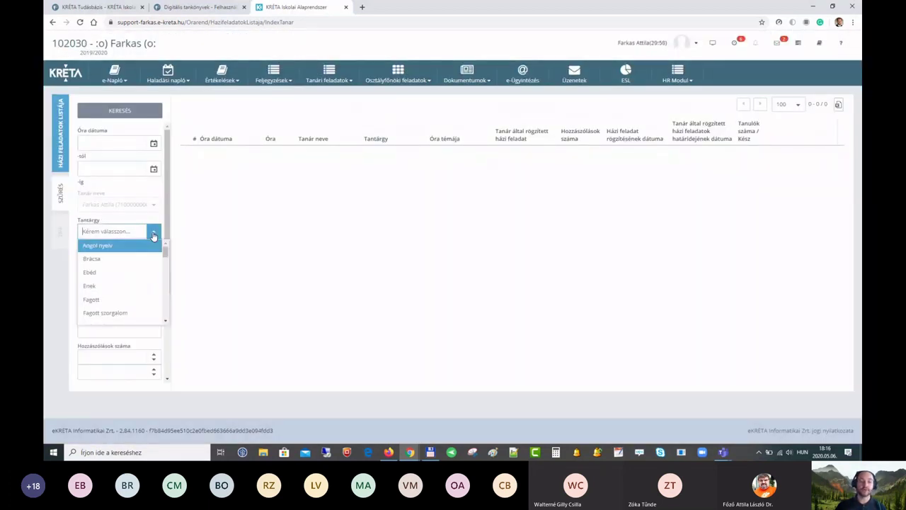
{"action": "left_click", "coordinate": [153, 235]}
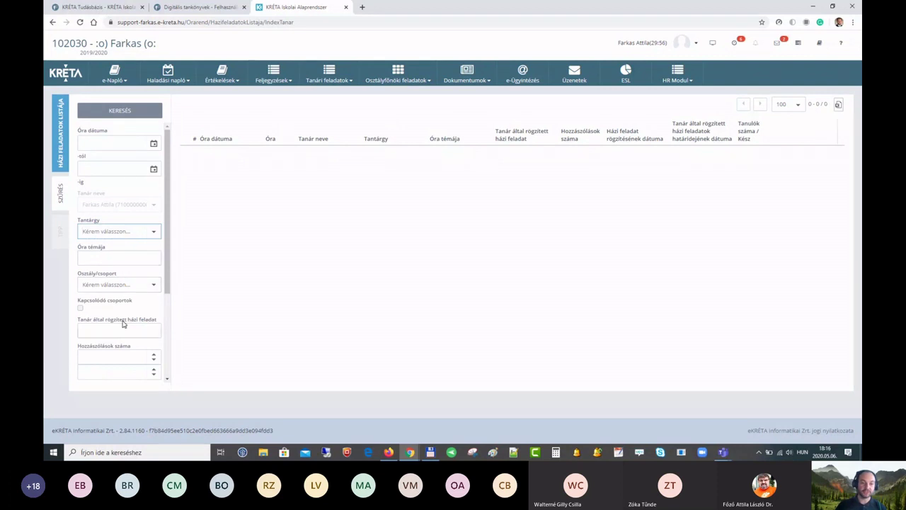
{"action": "scroll", "coordinate": [127, 318], "scroll_direction": "down", "scroll_amount": 3}
{"action": "scroll", "coordinate": [131, 281], "scroll_direction": "down", "scroll_amount": 1}
{"action": "left_click", "coordinate": [114, 203]}
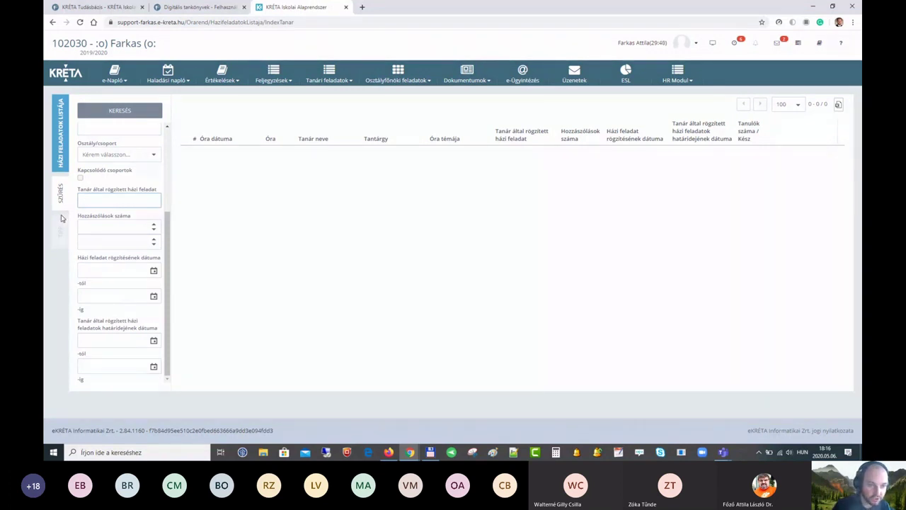
{"action": "scroll", "coordinate": [119, 290], "scroll_direction": "up", "scroll_amount": 3}
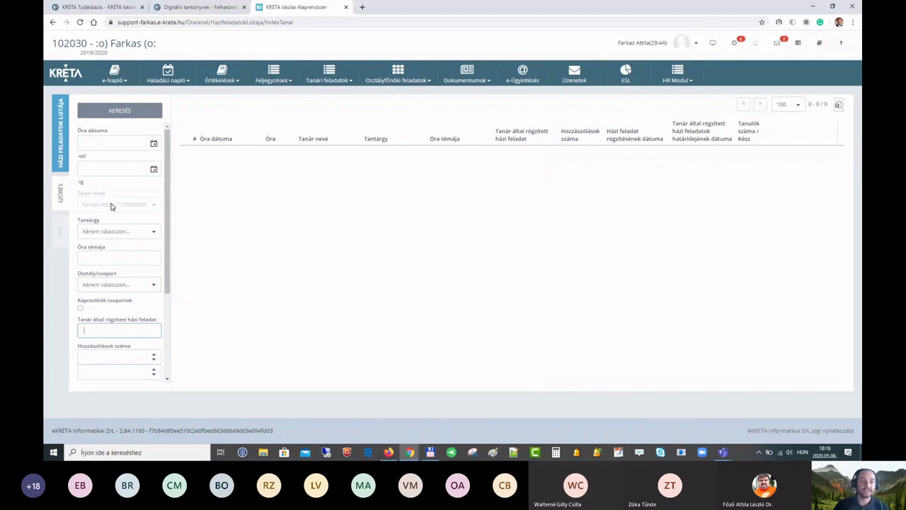
Step: Search homework for lessons dated 2020. 05. 04. to 2020. 05. 09
{"action": "left_click", "coordinate": [154, 144]}
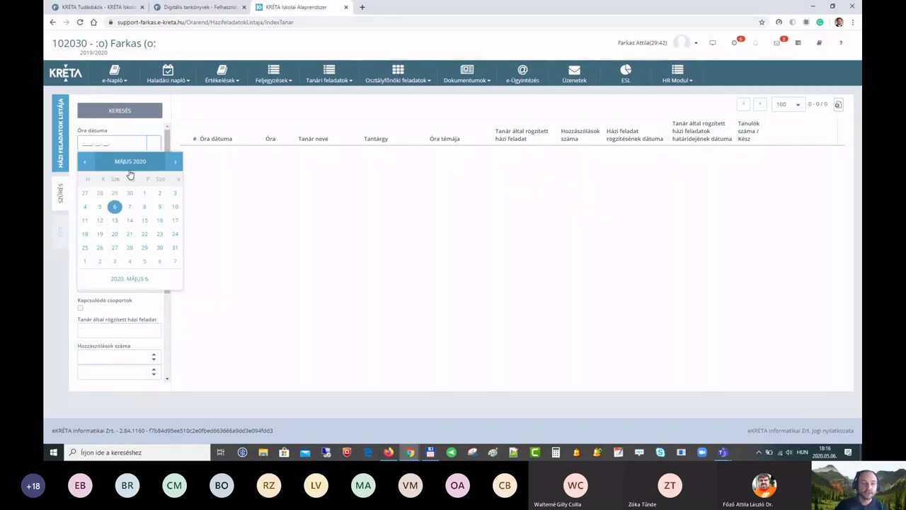
{"action": "left_click", "coordinate": [85, 207]}
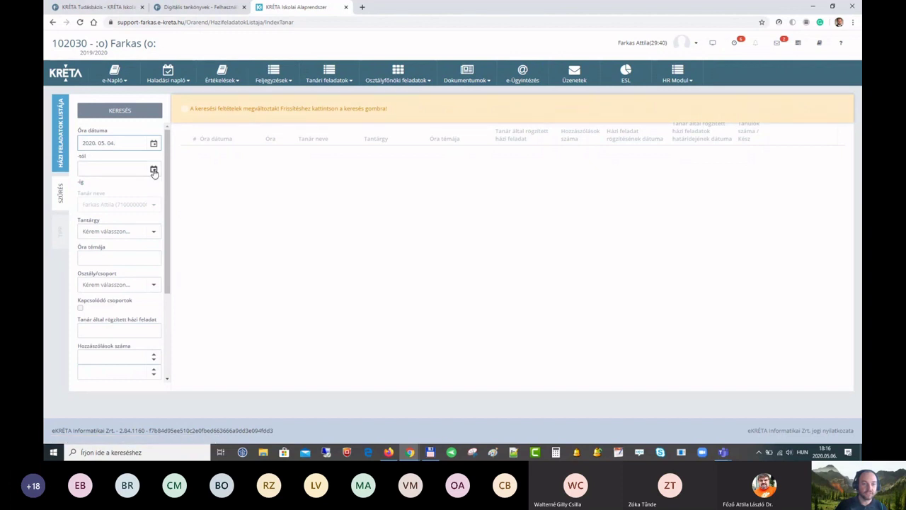
{"action": "left_click", "coordinate": [153, 169]}
{"action": "left_click", "coordinate": [160, 226]}
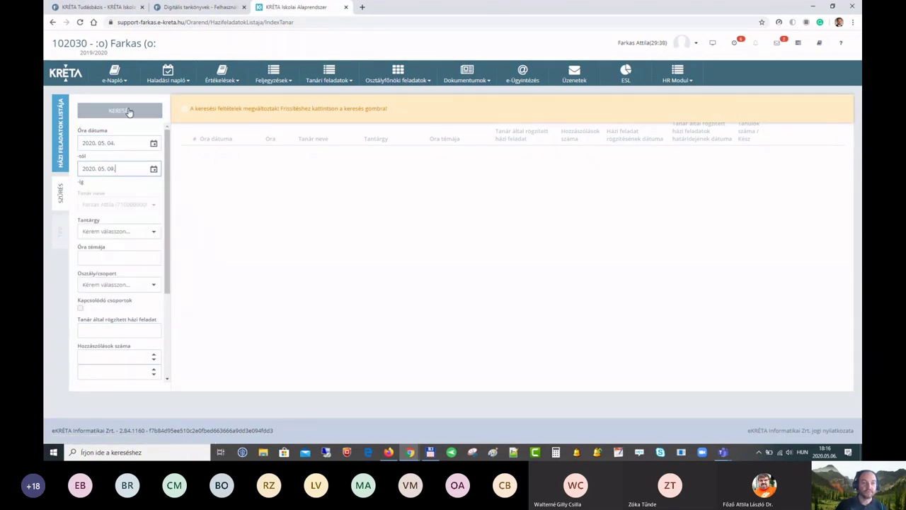
{"action": "left_click", "coordinate": [128, 111]}
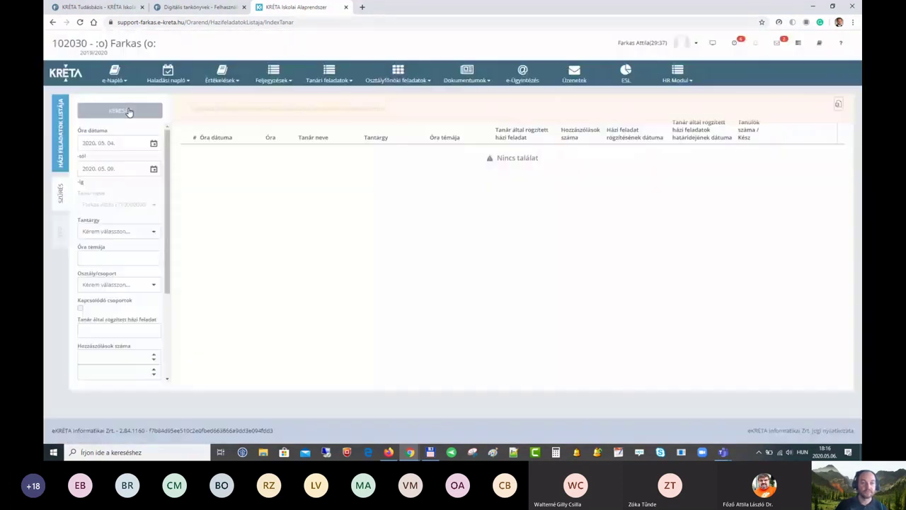
Step: Narrow that date-range search to class 4.a, showing 16 entries
{"action": "left_click", "coordinate": [152, 286]}
{"action": "scroll", "coordinate": [113, 323], "scroll_direction": "down", "scroll_amount": 2}
{"action": "left_click", "coordinate": [113, 326]}
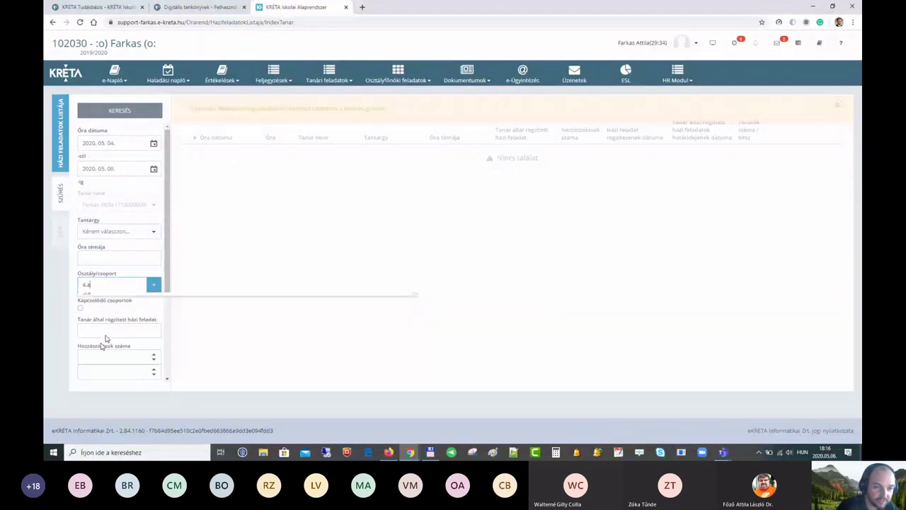
{"action": "left_click", "coordinate": [122, 110]}
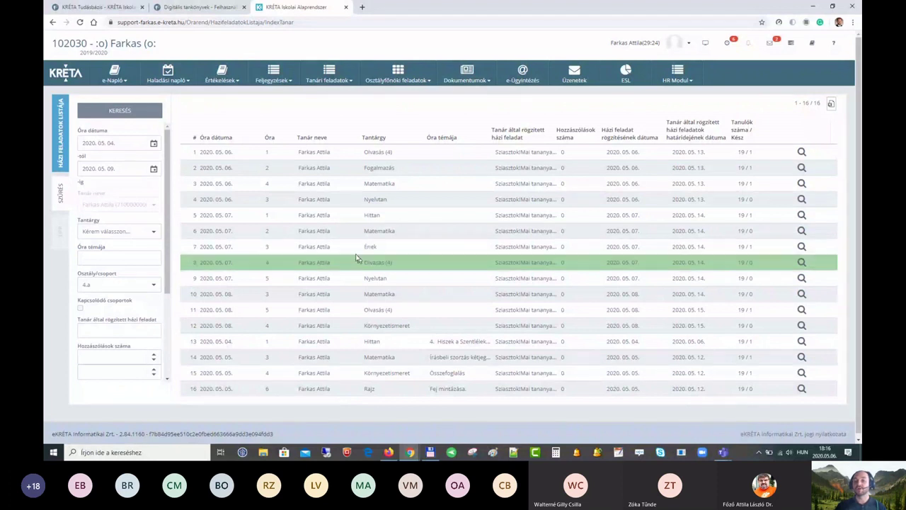
{"action": "scroll", "coordinate": [415, 253], "scroll_direction": "down", "scroll_amount": 1}
{"action": "scroll", "coordinate": [415, 253], "scroll_direction": "up", "scroll_amount": 1}
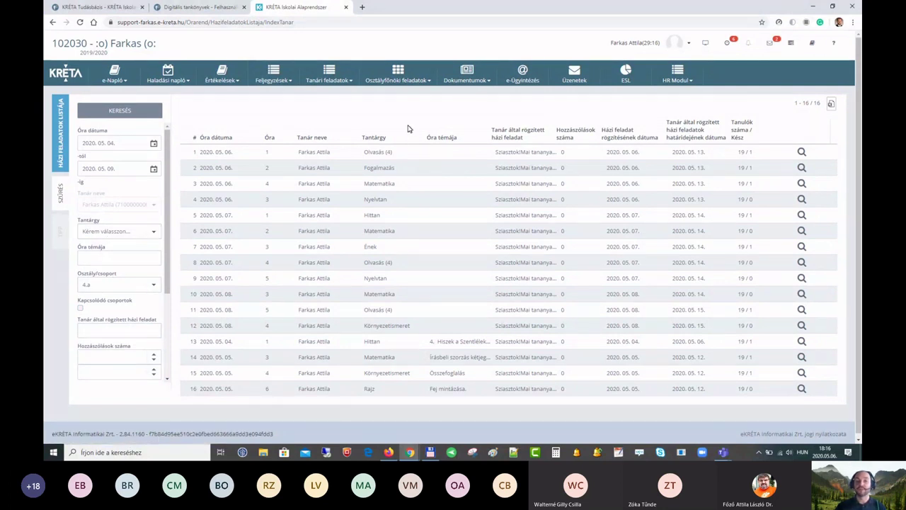
{"action": "left_click", "coordinate": [337, 83]}
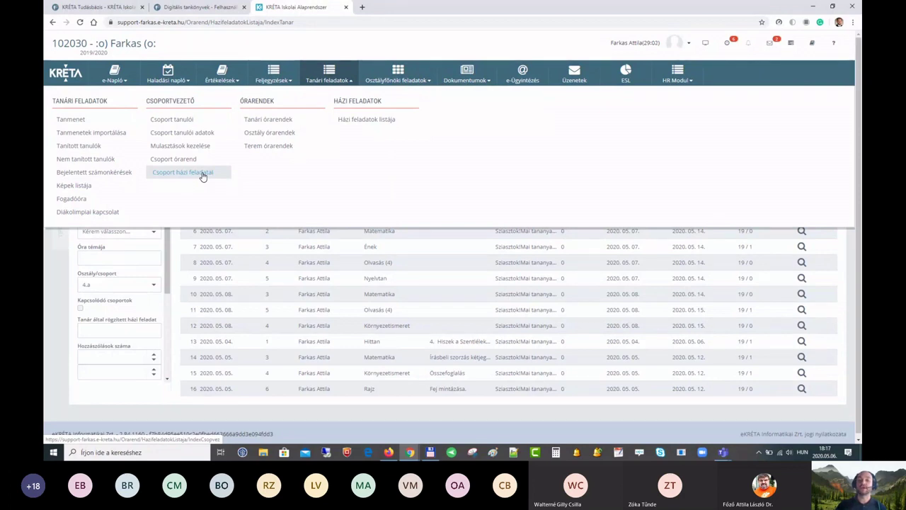
Step: Open the Csoport házi feladatai list and browse its class choices without picking one
{"action": "left_click", "coordinate": [202, 174]}
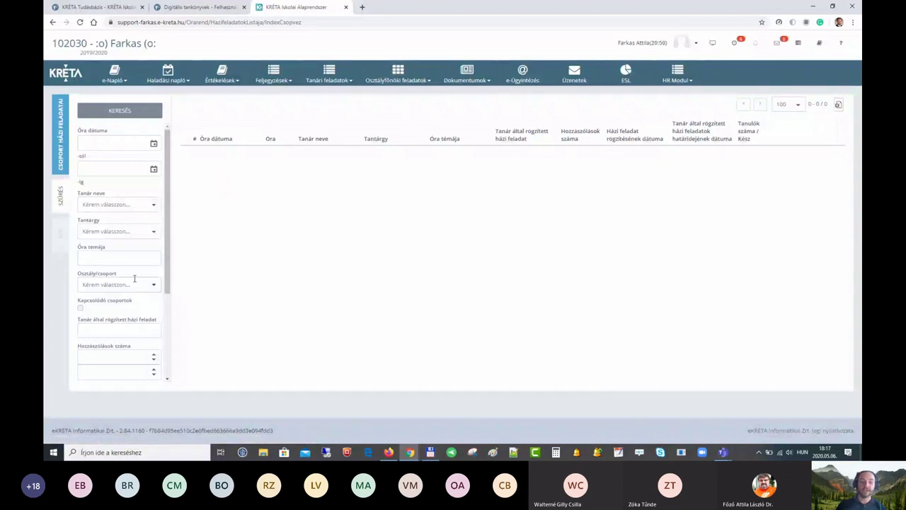
{"action": "left_click", "coordinate": [153, 290]}
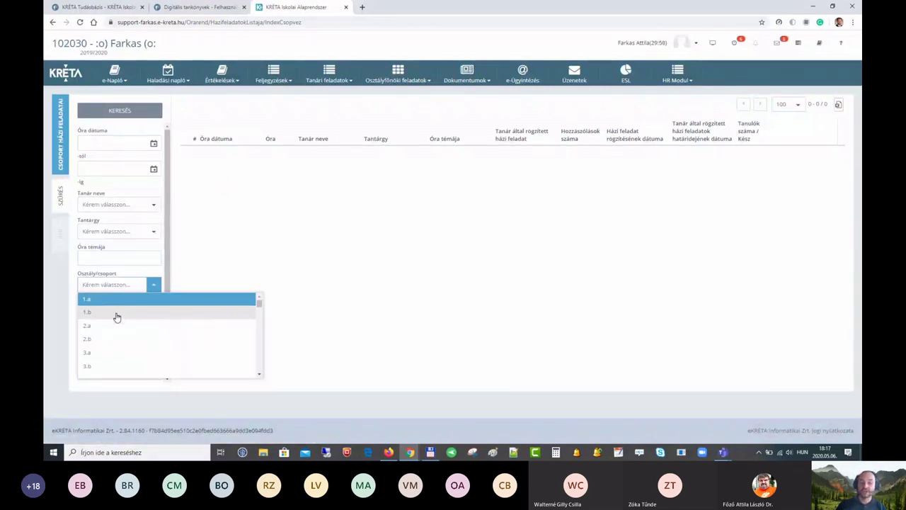
{"action": "scroll", "coordinate": [117, 315], "scroll_direction": "down", "scroll_amount": 1}
{"action": "scroll", "coordinate": [114, 333], "scroll_direction": "down", "scroll_amount": 2}
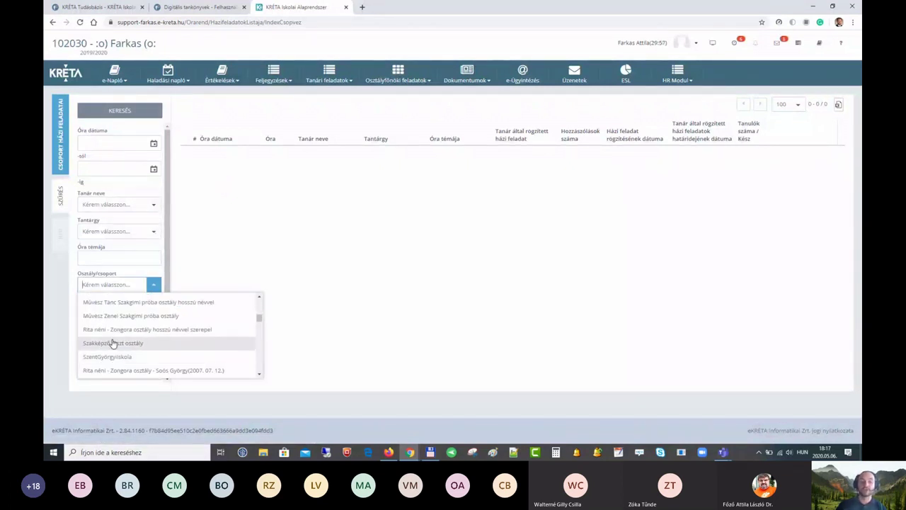
{"action": "left_click", "coordinate": [159, 276]}
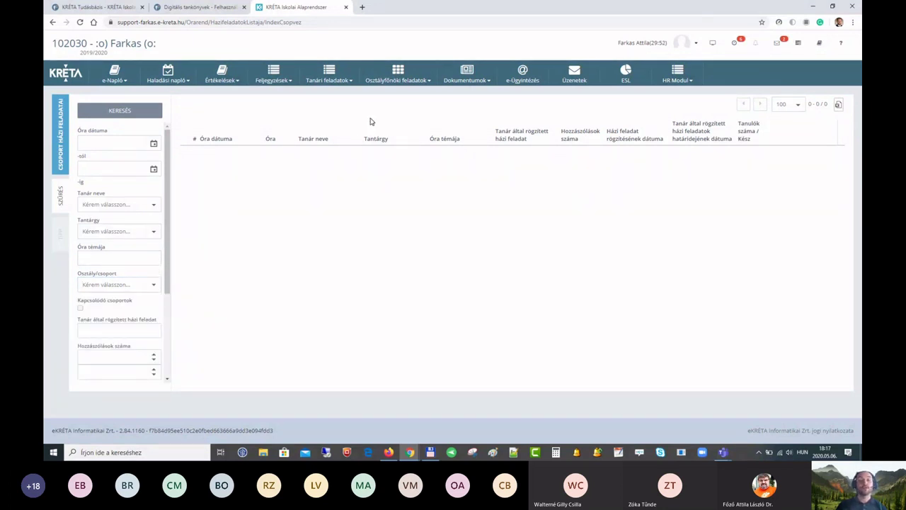
{"action": "left_click", "coordinate": [409, 80]}
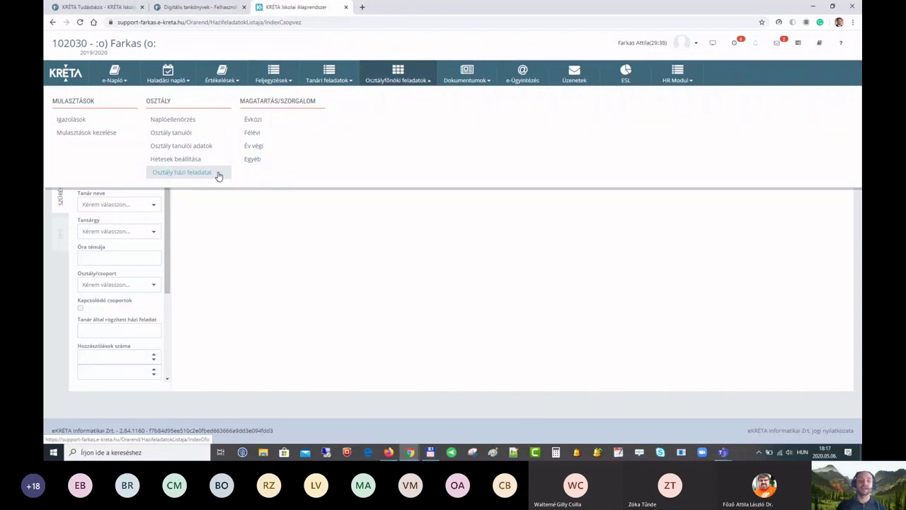
Step: Show the Osztály házi feladatai list for class 4.a, giving 121 entries
{"action": "left_click", "coordinate": [219, 176]}
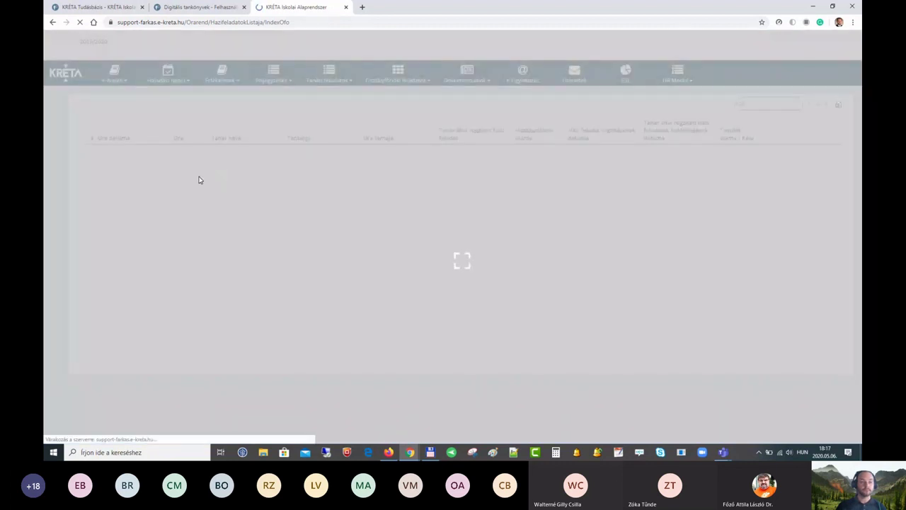
{"action": "scroll", "coordinate": [117, 241], "scroll_direction": "down", "scroll_amount": 2}
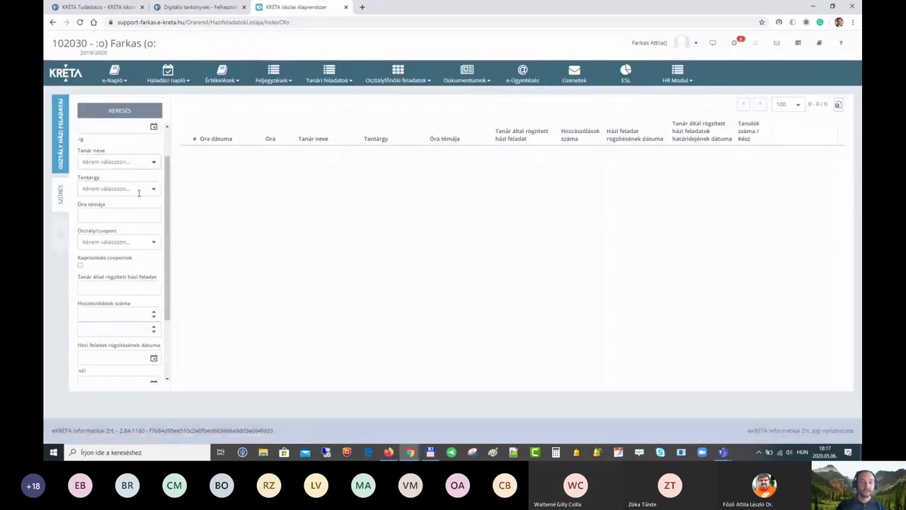
{"action": "left_click", "coordinate": [152, 243]}
{"action": "scroll", "coordinate": [135, 265], "scroll_direction": "down", "scroll_amount": 1}
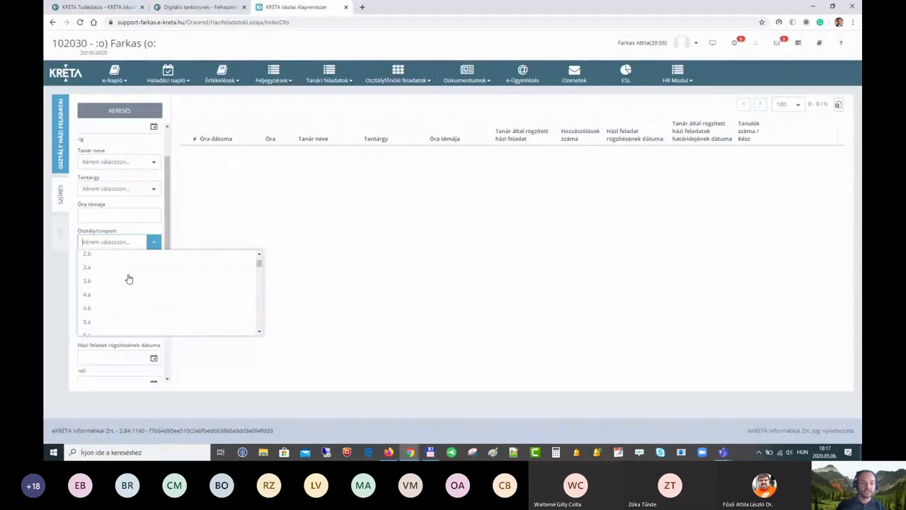
{"action": "left_click", "coordinate": [103, 299]}
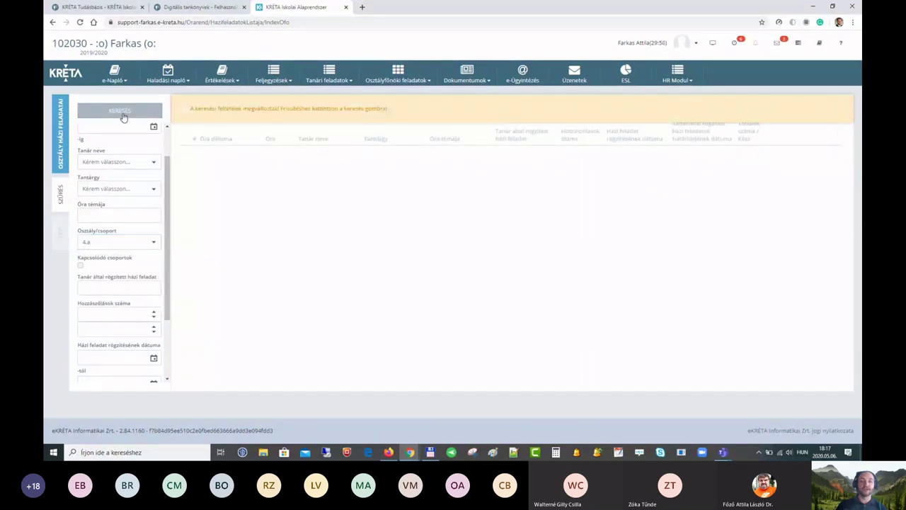
{"action": "left_click", "coordinate": [122, 116]}
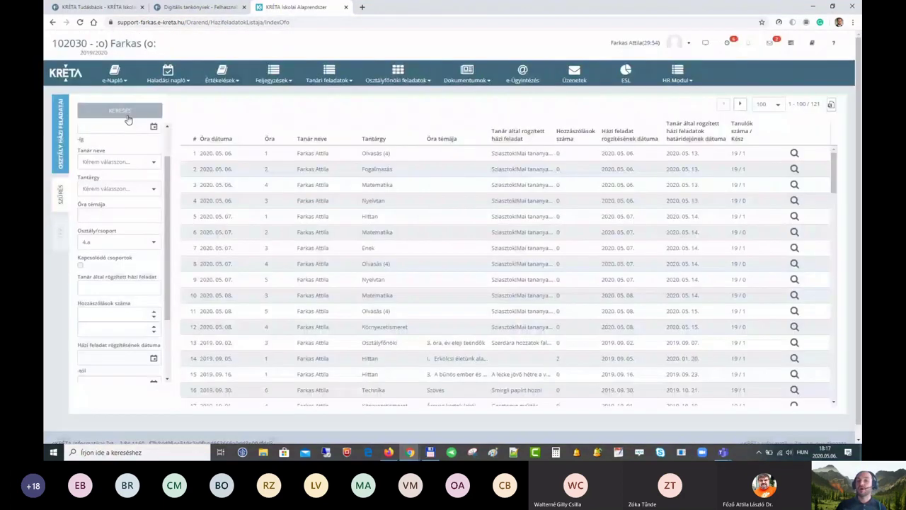
{"action": "scroll", "coordinate": [314, 196], "scroll_direction": "down", "scroll_amount": 7}
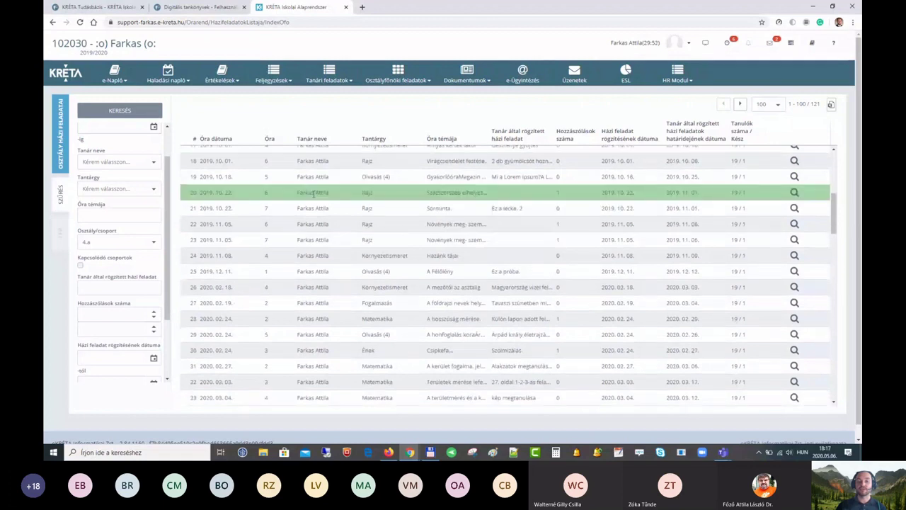
{"action": "scroll", "coordinate": [314, 196], "scroll_direction": "up", "scroll_amount": 7}
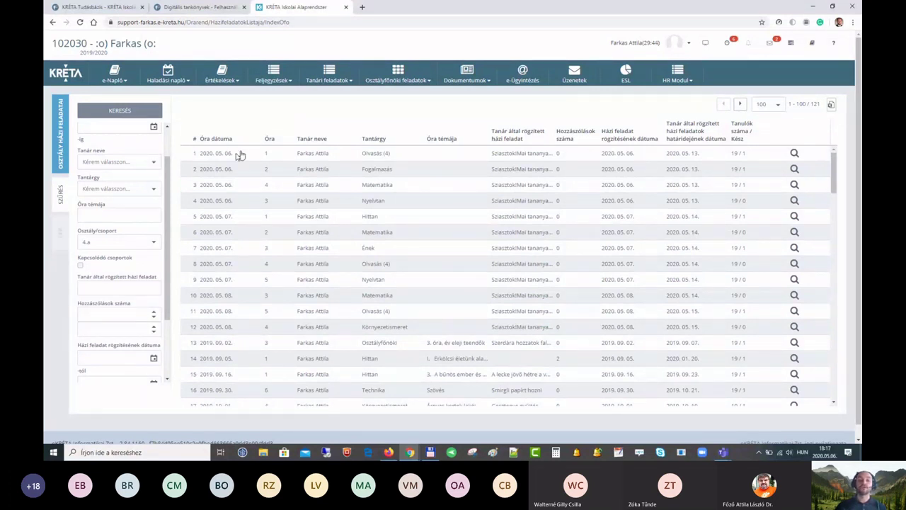
Step: Include Kapcsolódó csoportok in the 4.a homework search, raising it to 128 entries
{"action": "left_click", "coordinate": [80, 266]}
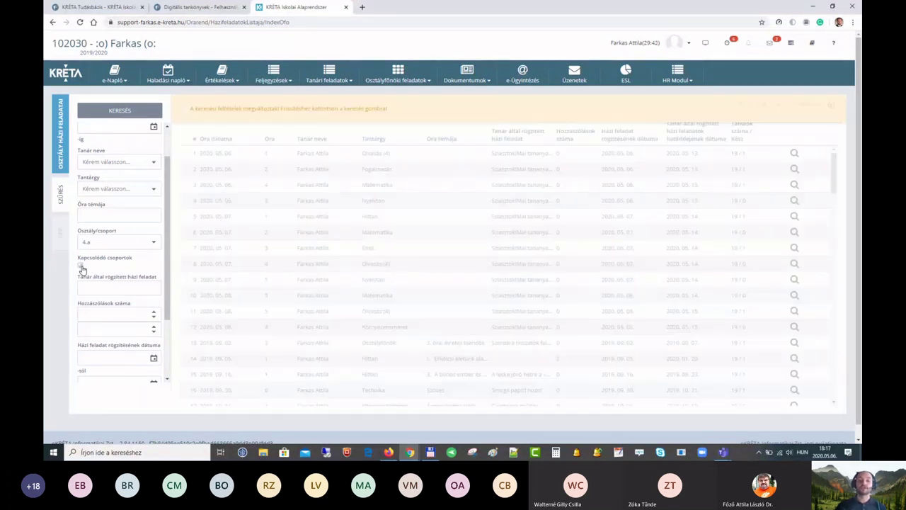
{"action": "left_click", "coordinate": [128, 113]}
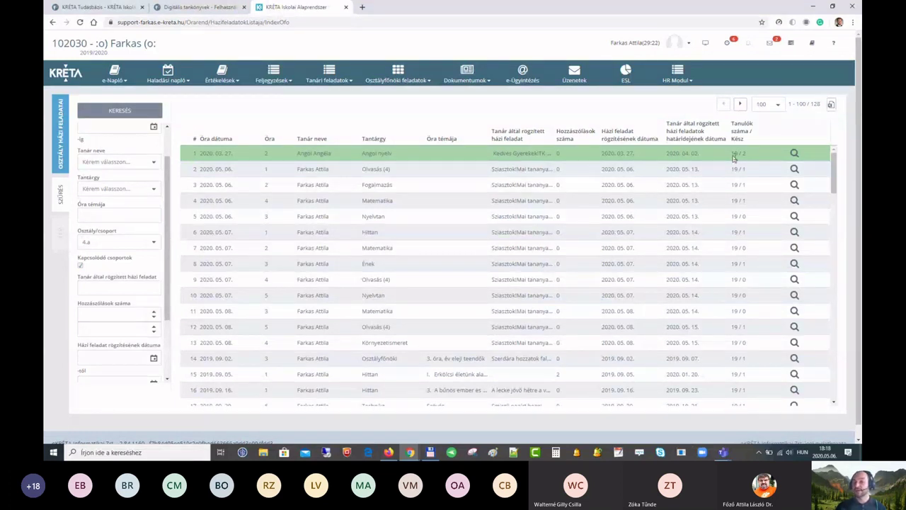
{"action": "left_click_drag", "start_coordinate": [746, 153], "coordinate": [731, 154]}
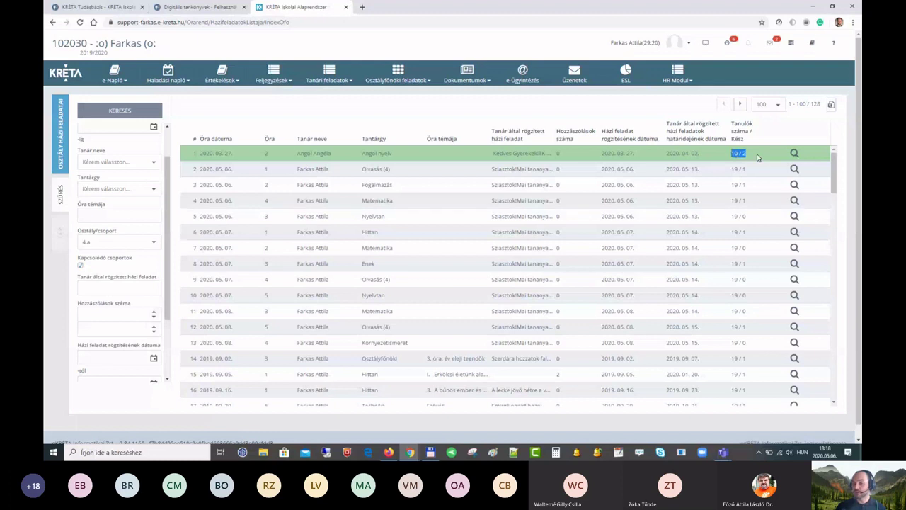
{"action": "left_click", "coordinate": [80, 266]}
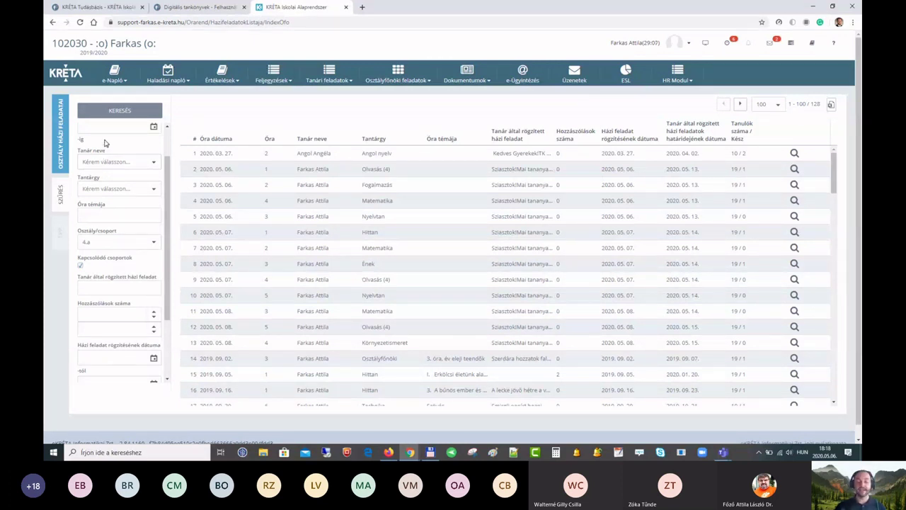
{"action": "left_click", "coordinate": [127, 115]}
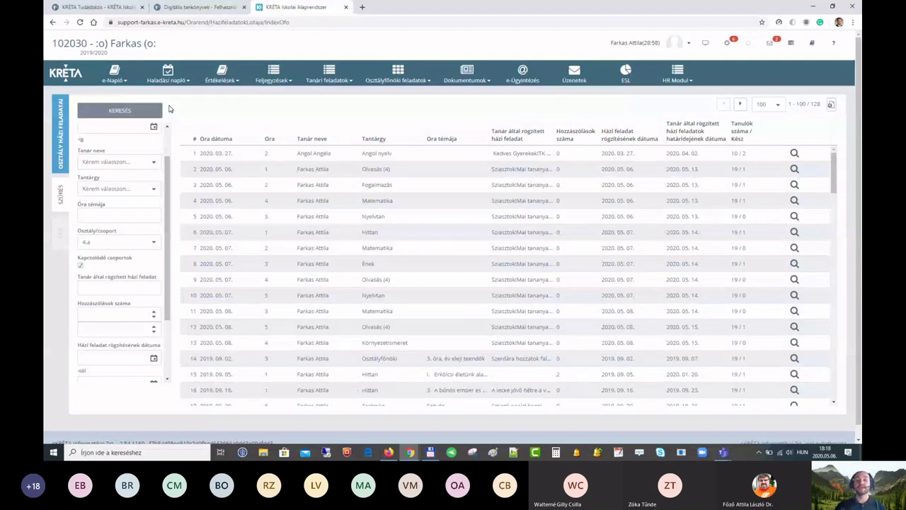
{"action": "mouse_move", "coordinate": [274, 74]}
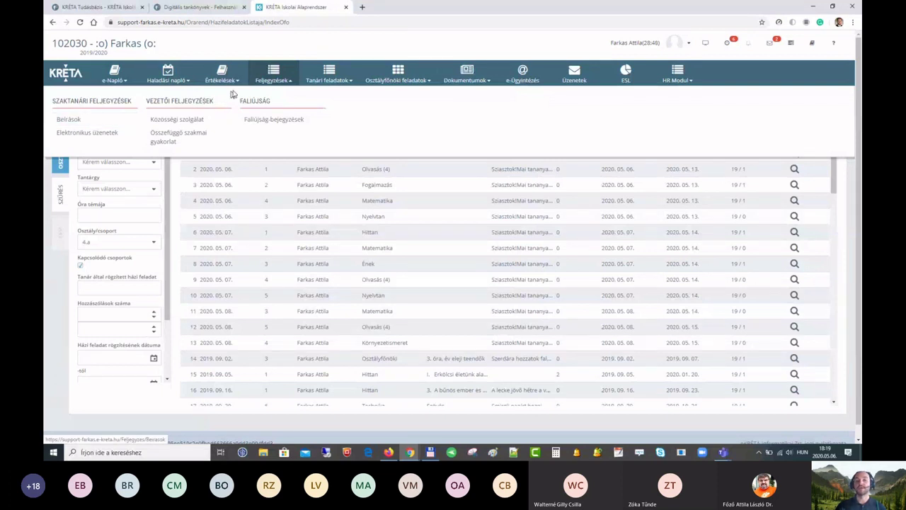
Step: Start a Beírások entry for the first 1.a student and filter Típus by 'tör'
{"action": "left_click", "coordinate": [86, 125]}
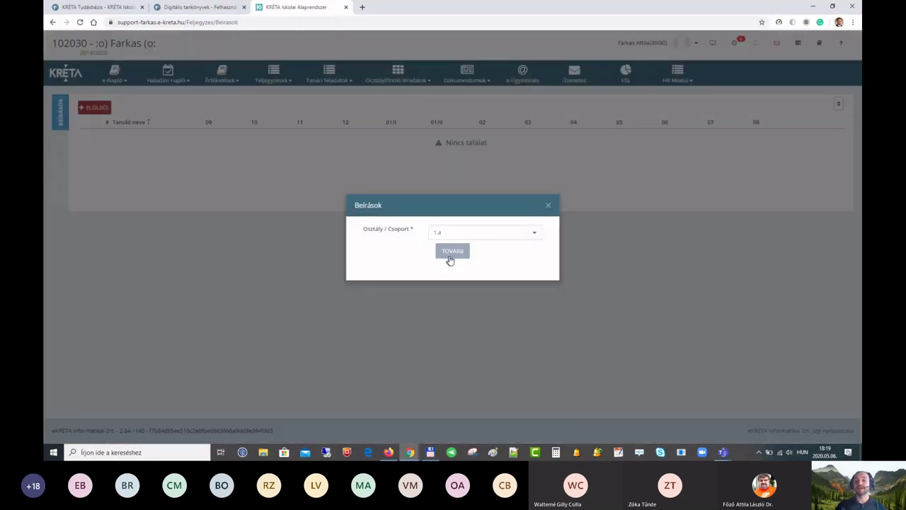
{"action": "left_click", "coordinate": [453, 252]}
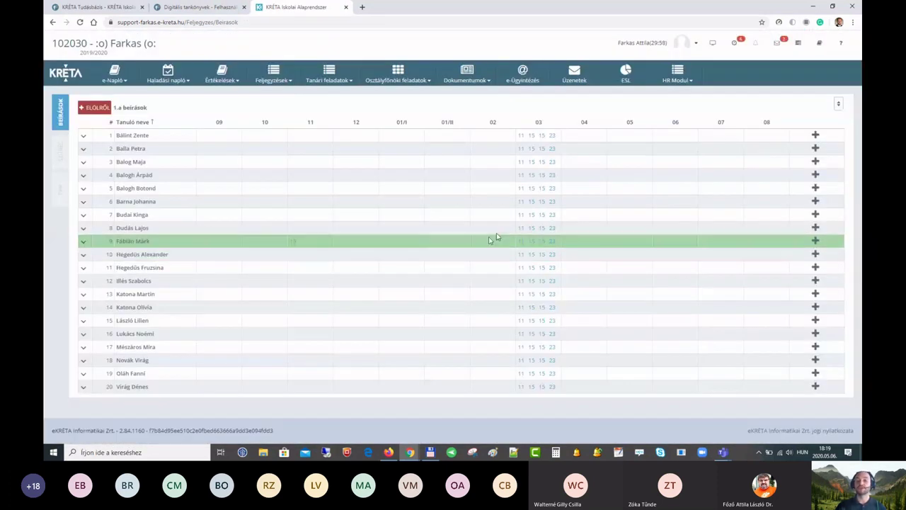
{"action": "left_click", "coordinate": [817, 139]}
{"action": "left_click", "coordinate": [375, 171]}
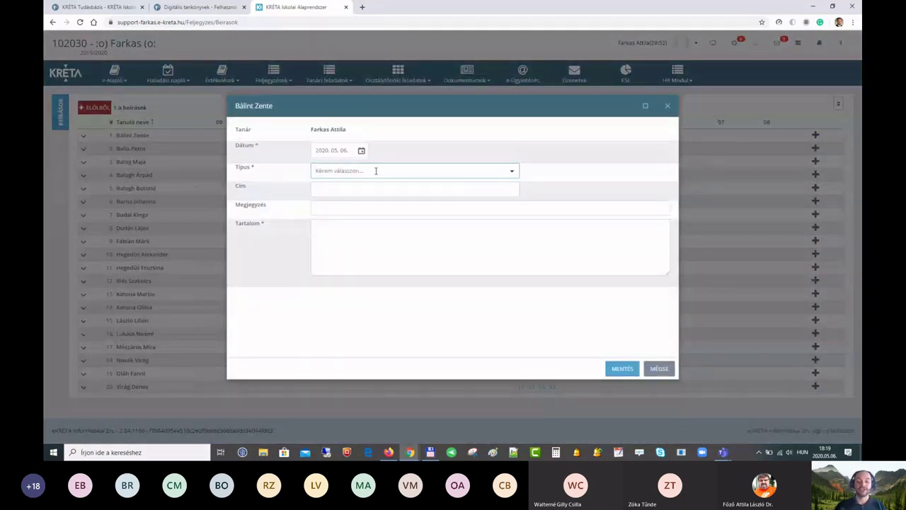
{"action": "type", "text": "tör"}
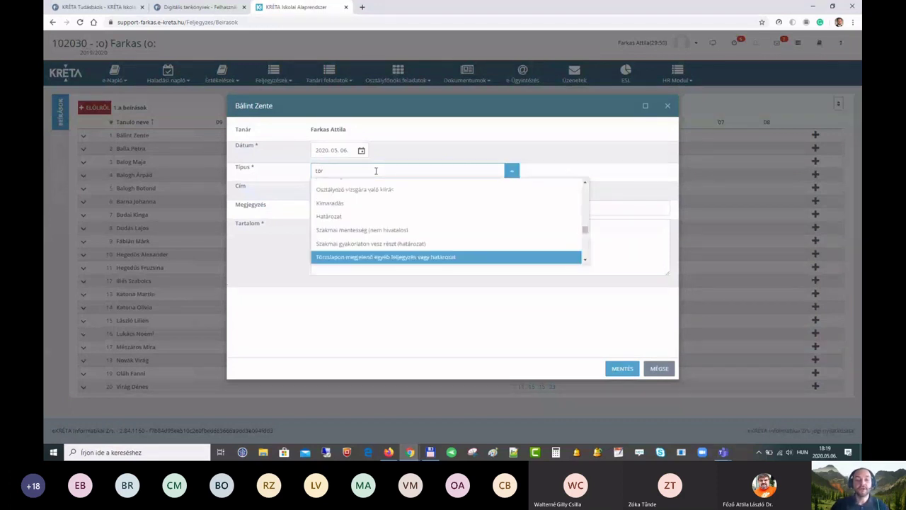
{"action": "scroll", "coordinate": [382, 221], "scroll_direction": "down", "scroll_amount": 1}
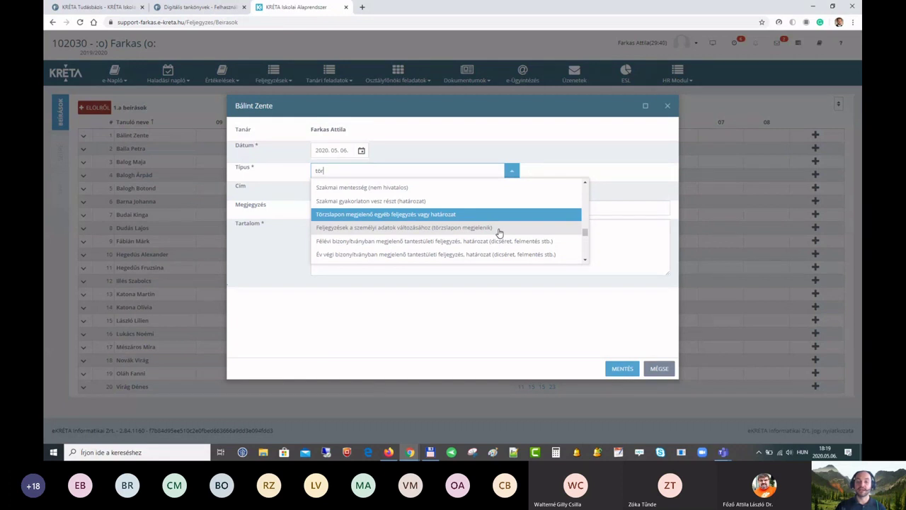
{"action": "scroll", "coordinate": [467, 232], "scroll_direction": "down", "scroll_amount": 2}
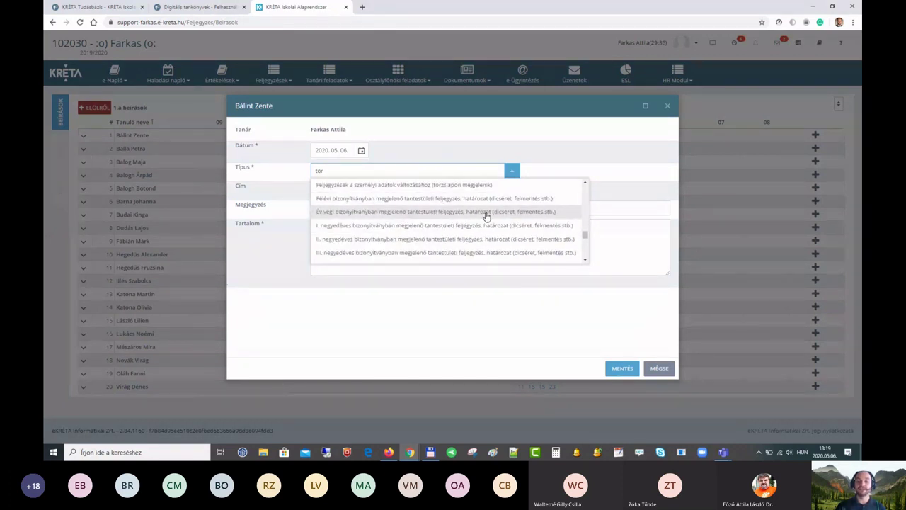
{"action": "scroll", "coordinate": [502, 218], "scroll_direction": "up", "scroll_amount": 2}
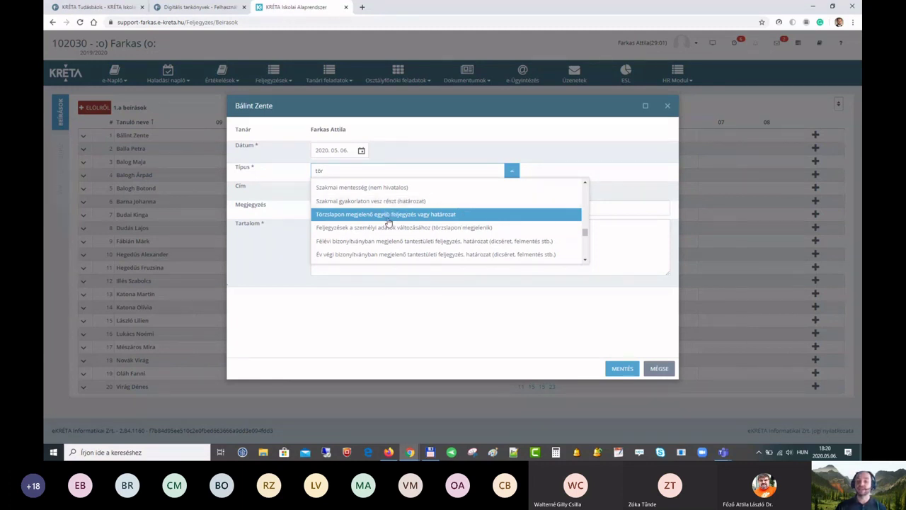
Step: Cancel the unsaved note and switch role to Adminisztrációs rendszer
{"action": "left_click", "coordinate": [663, 369]}
{"action": "left_click", "coordinate": [663, 370]}
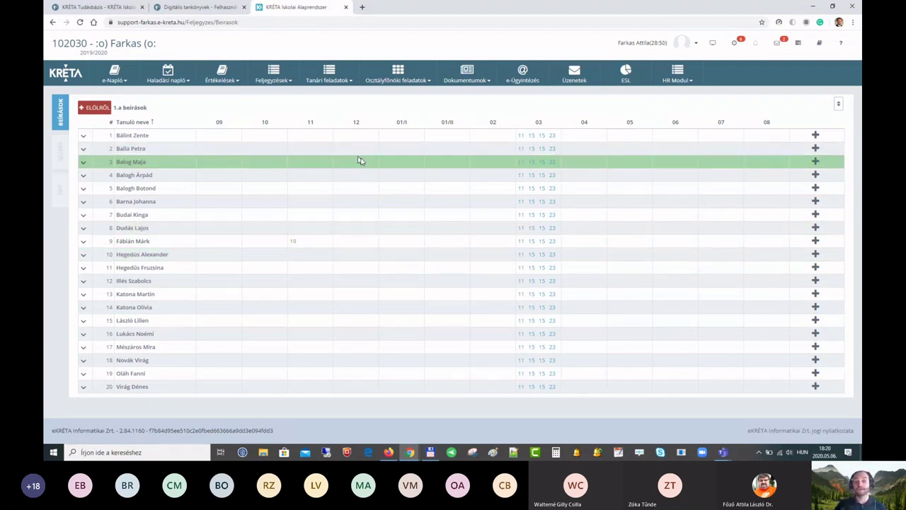
{"action": "left_click", "coordinate": [696, 44]}
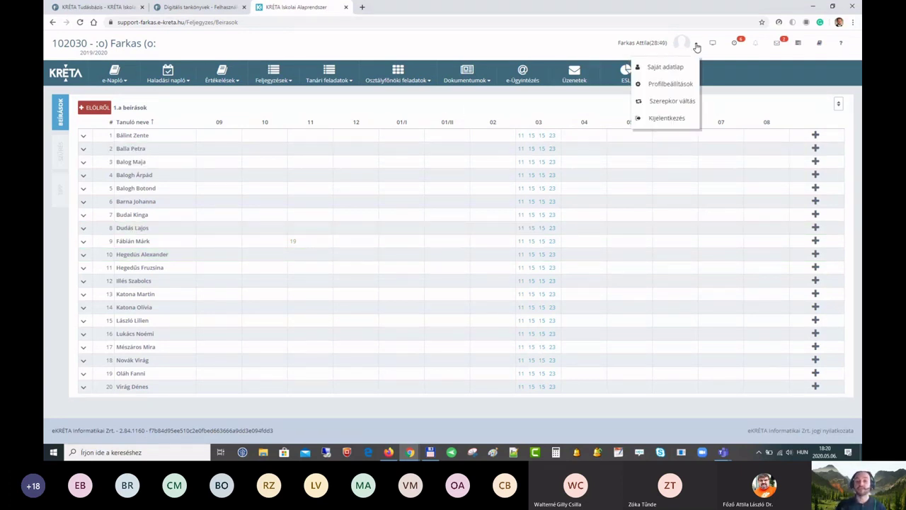
{"action": "left_click", "coordinate": [684, 102]}
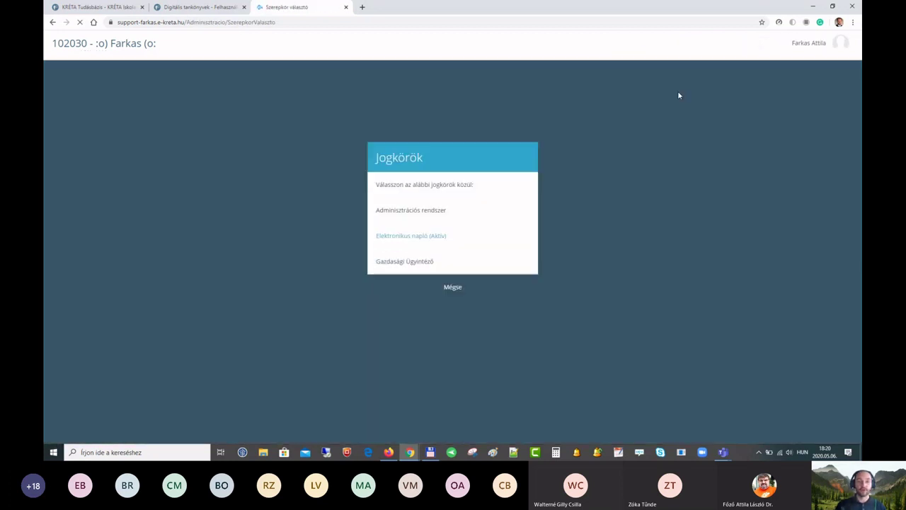
{"action": "left_click", "coordinate": [422, 217]}
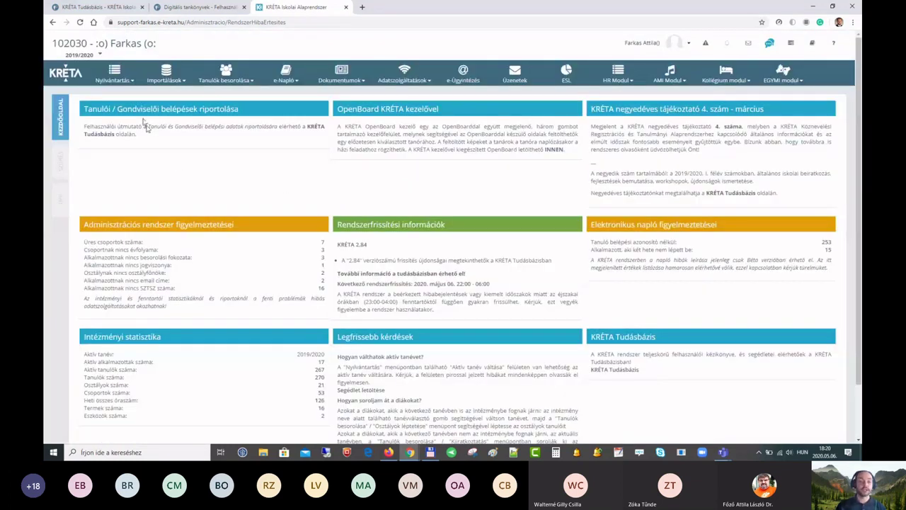
Step: Expand the e-napló restriction settings and scroll to the default logging status, Üres jelenlét
{"action": "left_click", "coordinate": [367, 170]}
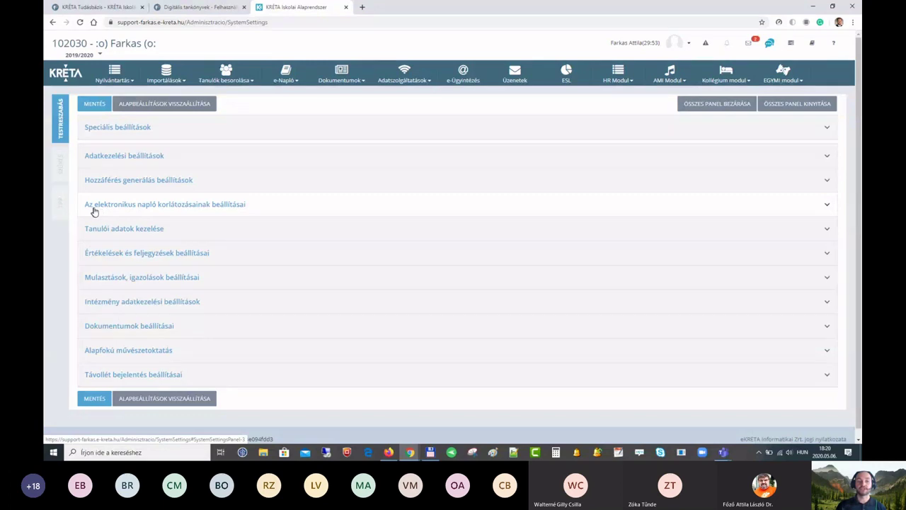
{"action": "left_click", "coordinate": [260, 207]}
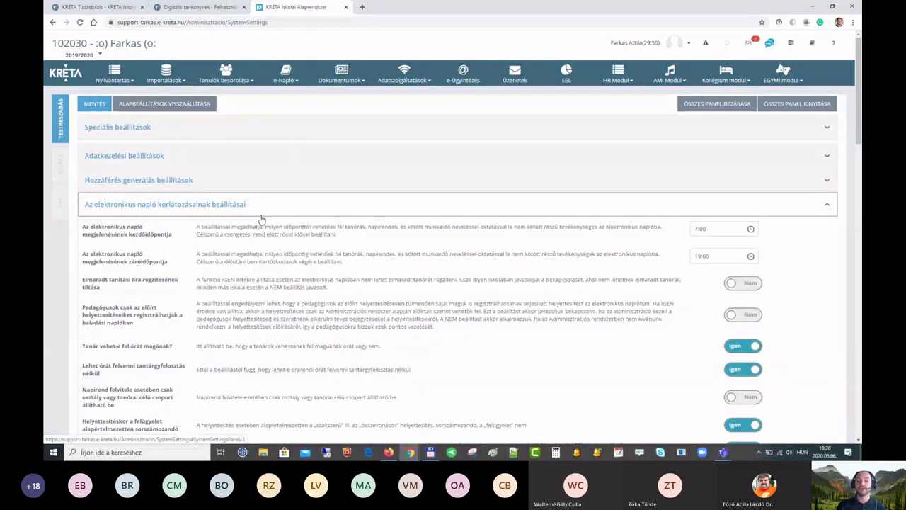
{"action": "scroll", "coordinate": [262, 213], "scroll_direction": "down", "scroll_amount": 10}
{"action": "scroll", "coordinate": [262, 209], "scroll_direction": "down", "scroll_amount": 5}
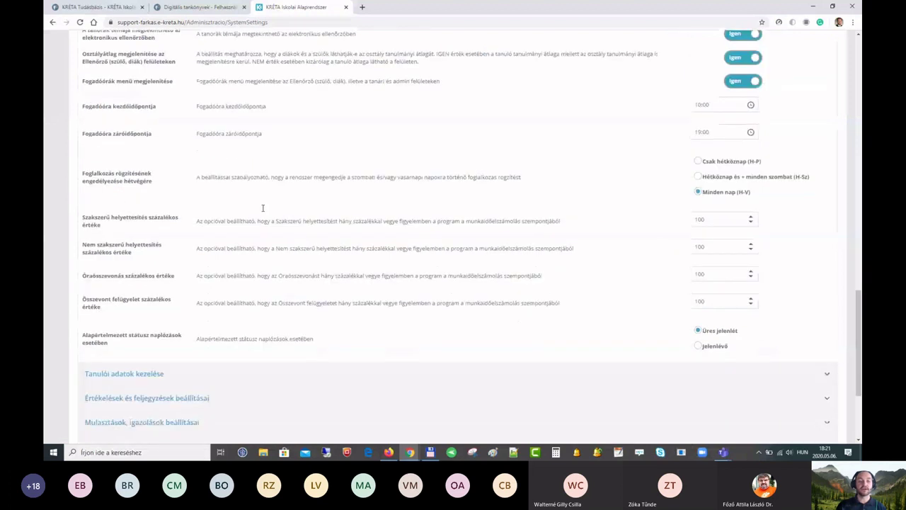
{"action": "scroll", "coordinate": [263, 208], "scroll_direction": "down", "scroll_amount": 2}
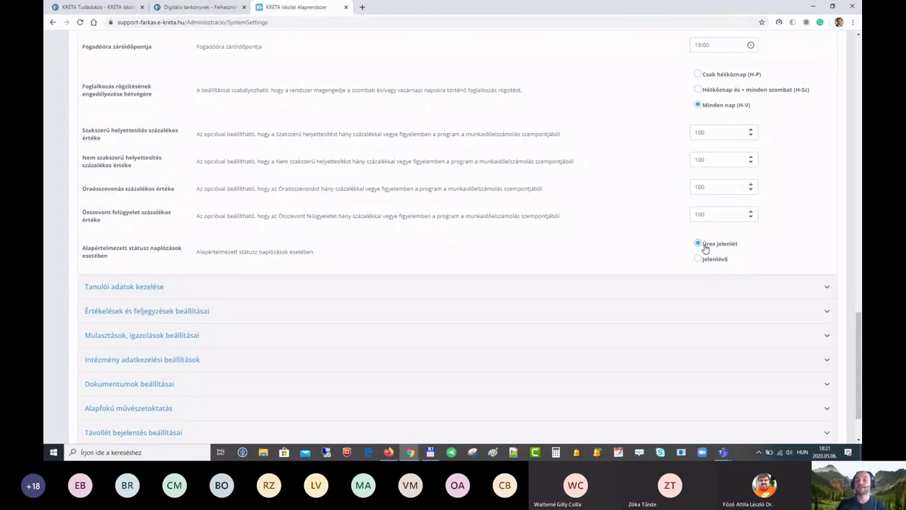
{"action": "left_click", "coordinate": [708, 260]}
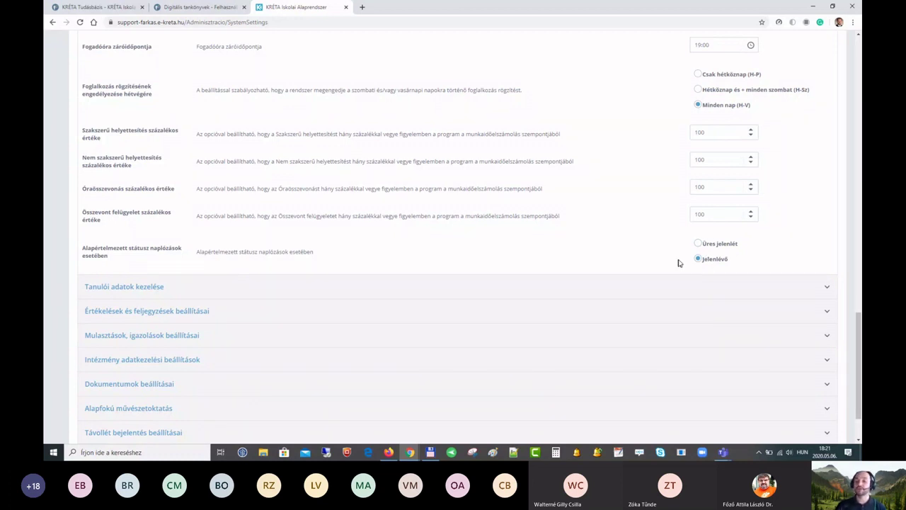
{"action": "left_click", "coordinate": [700, 245]}
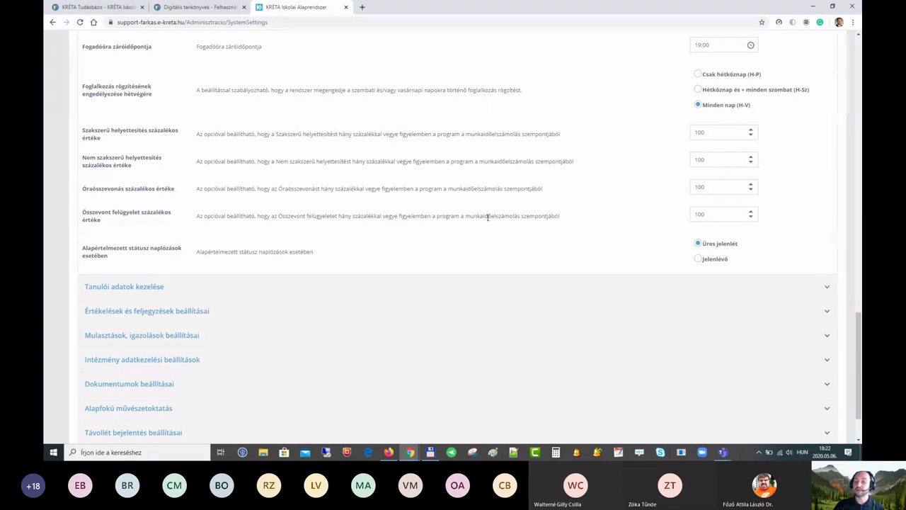
{"action": "scroll", "coordinate": [475, 229], "scroll_direction": "down", "scroll_amount": 2}
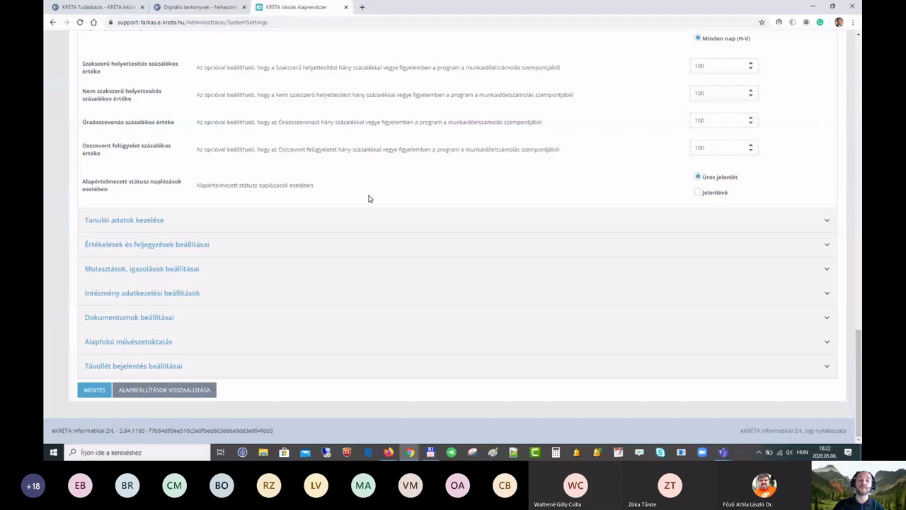
Step: Expand Dokumentumok beállításai to view nationality languages HORVÁT, NÉMET, ROMÁN and SZERB
{"action": "left_click", "coordinate": [190, 320]}
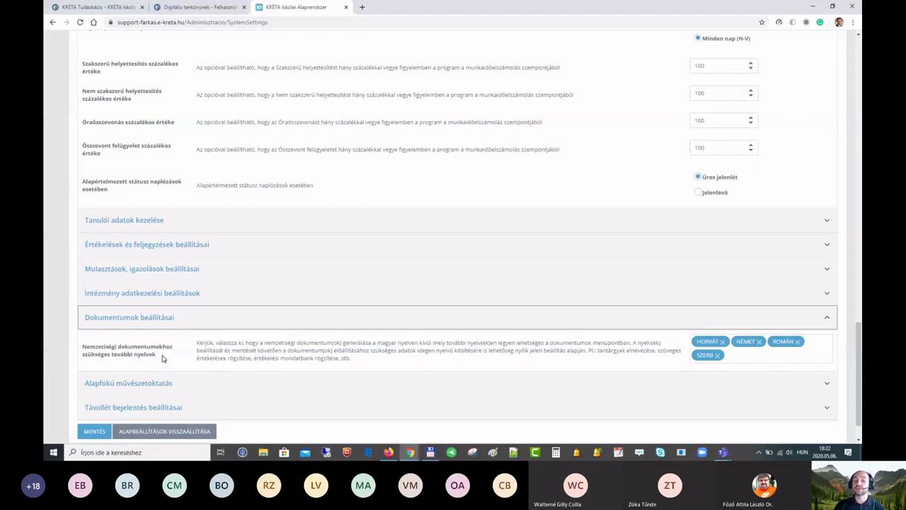
{"action": "left_click", "coordinate": [743, 356]}
{"action": "left_click", "coordinate": [652, 371]}
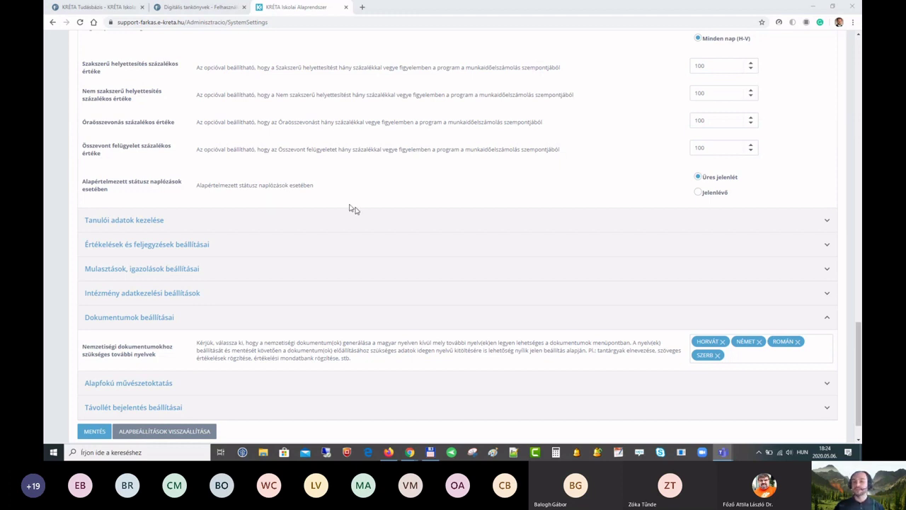
{"action": "scroll", "coordinate": [365, 215], "scroll_direction": "up", "scroll_amount": 1}
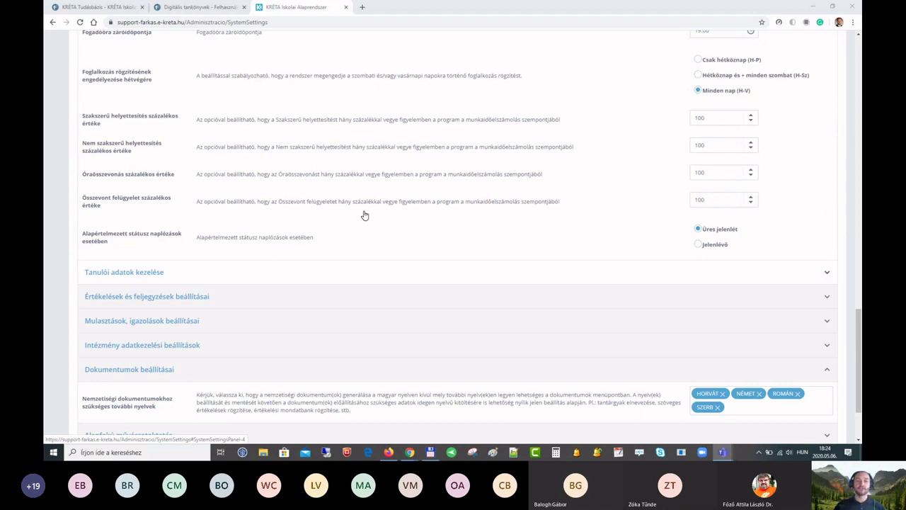
{"action": "scroll", "coordinate": [365, 215], "scroll_direction": "up", "scroll_amount": 20}
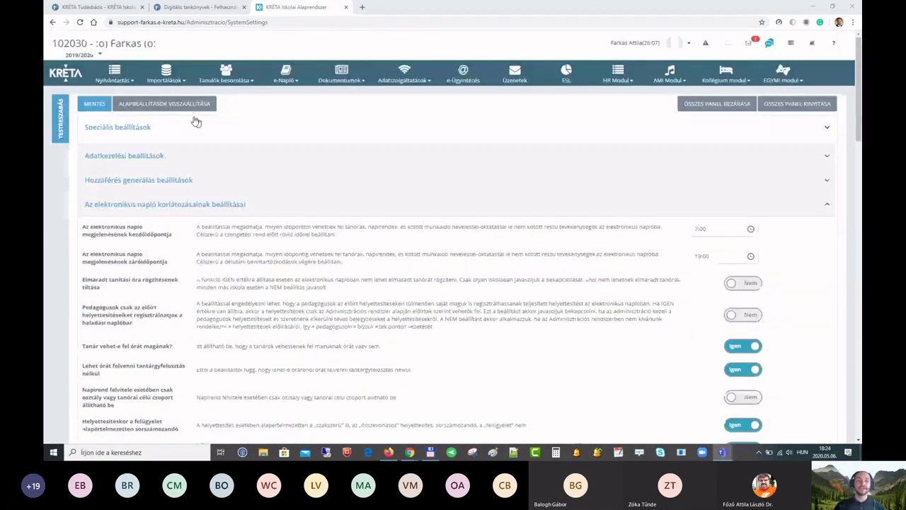
{"action": "left_click", "coordinate": [117, 80]}
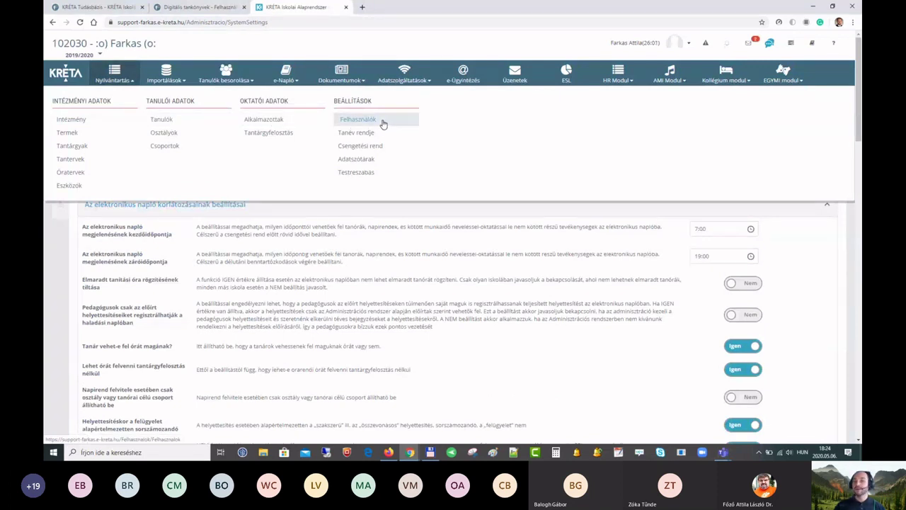
Step: View the Felhasználók user table, then go back to the administration dashboard
{"action": "left_click", "coordinate": [383, 124]}
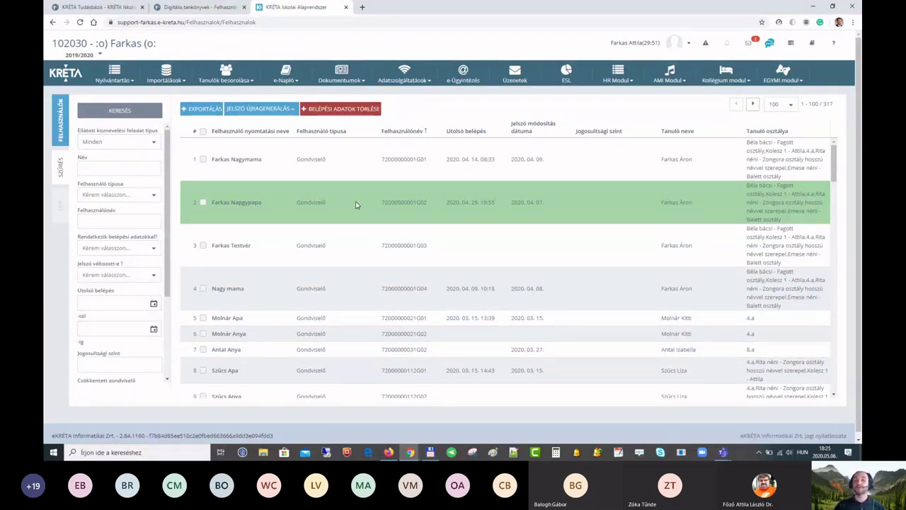
{"action": "left_click", "coordinate": [114, 74]}
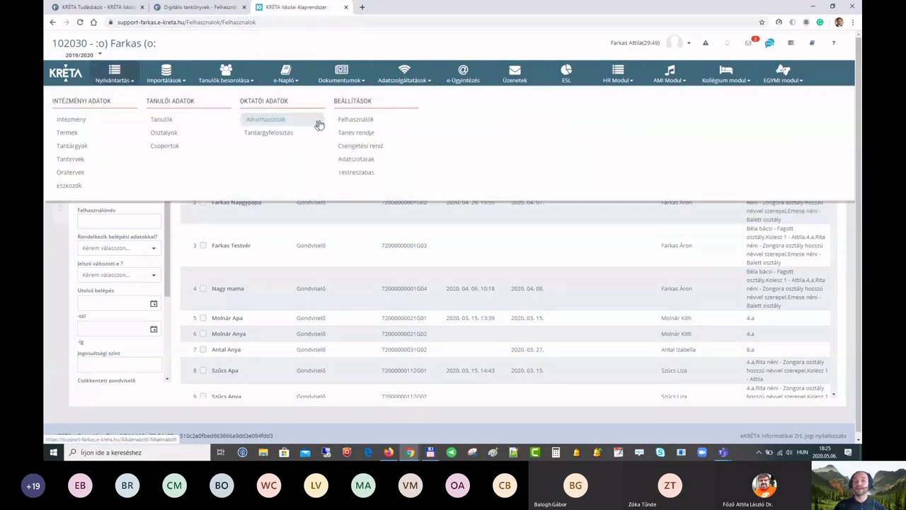
{"action": "left_click", "coordinate": [133, 81]}
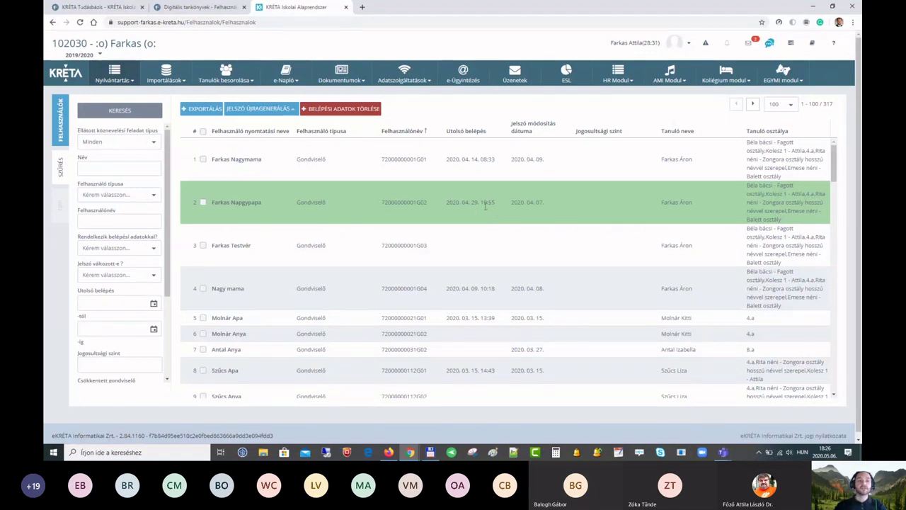
{"action": "left_click", "coordinate": [65, 75]}
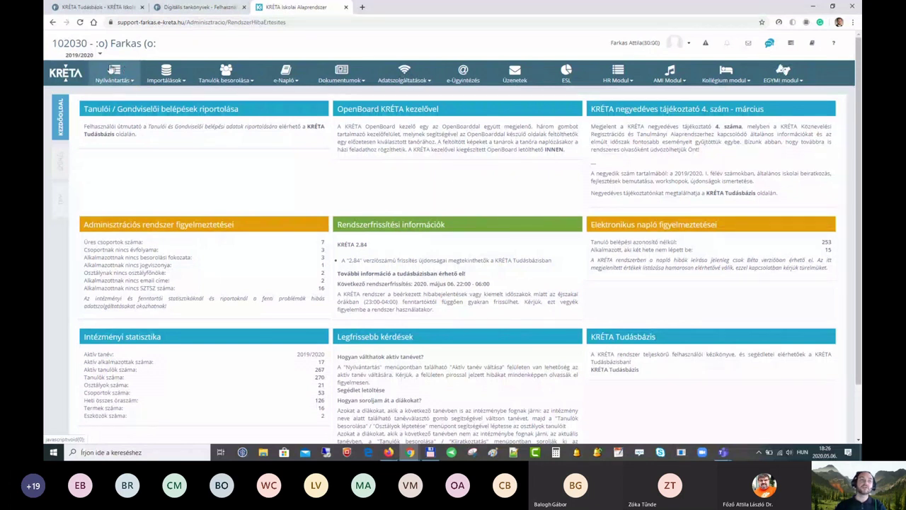
Step: Open the Tanulók register of 328 students and the second student's record for editing
{"action": "left_click", "coordinate": [124, 80]}
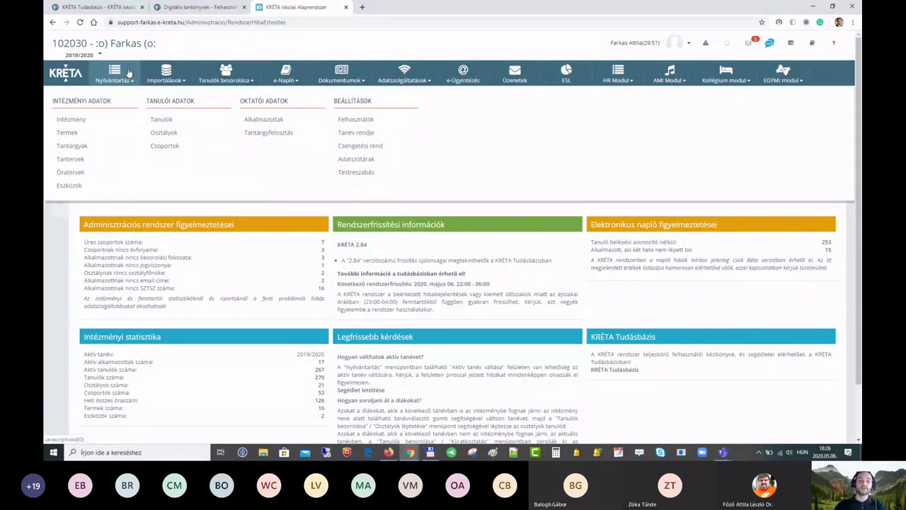
{"action": "left_click", "coordinate": [129, 73]}
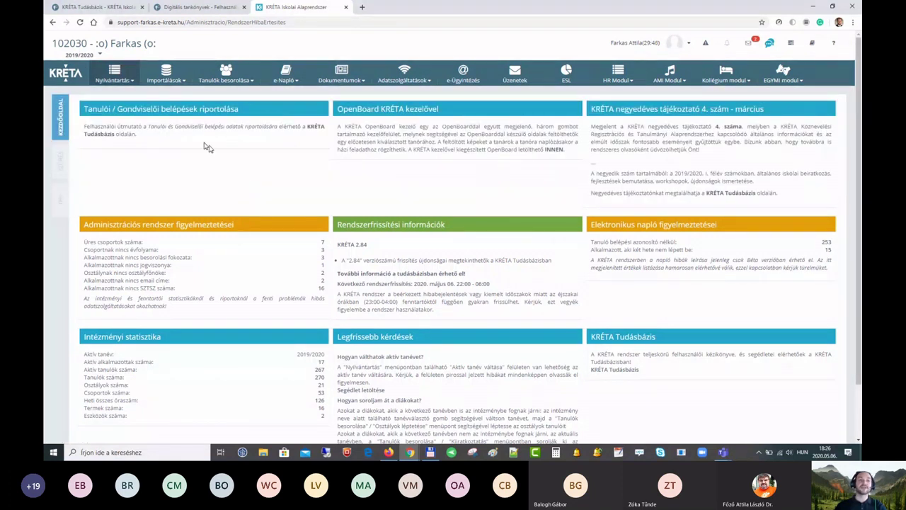
{"action": "left_click", "coordinate": [124, 80]}
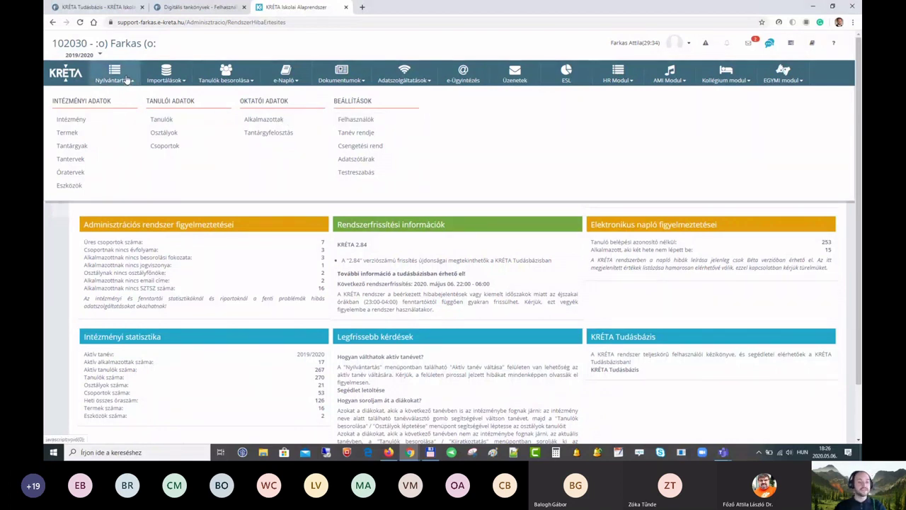
{"action": "left_click", "coordinate": [162, 120]}
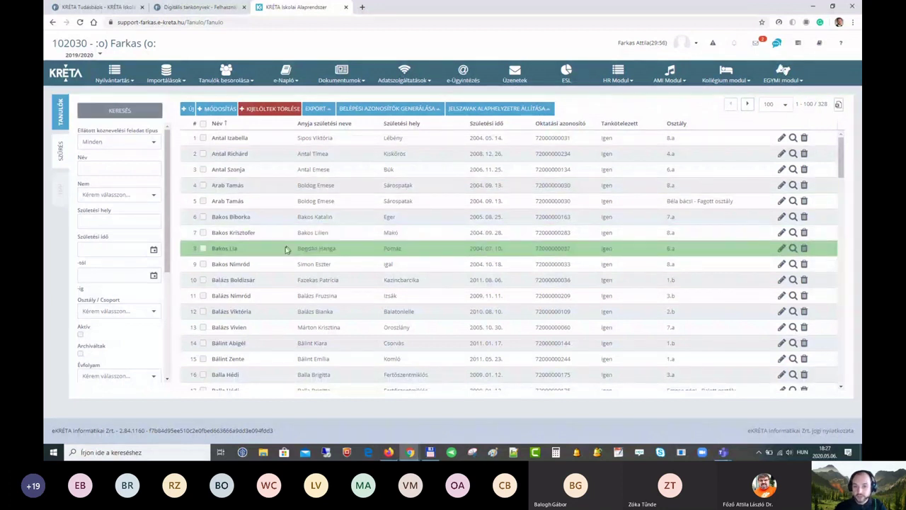
{"action": "left_click", "coordinate": [258, 156]}
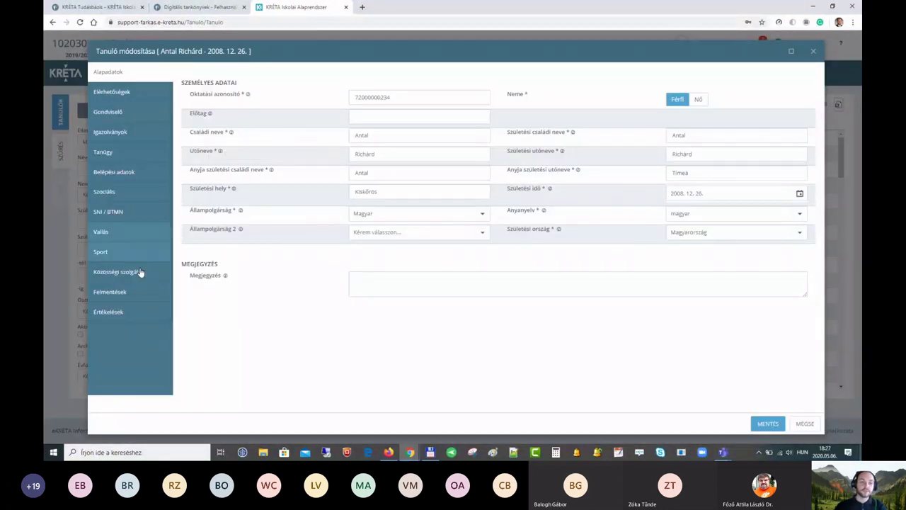
Step: Open the student's Felmentések section and start a new exemption entry
{"action": "left_click", "coordinate": [125, 292]}
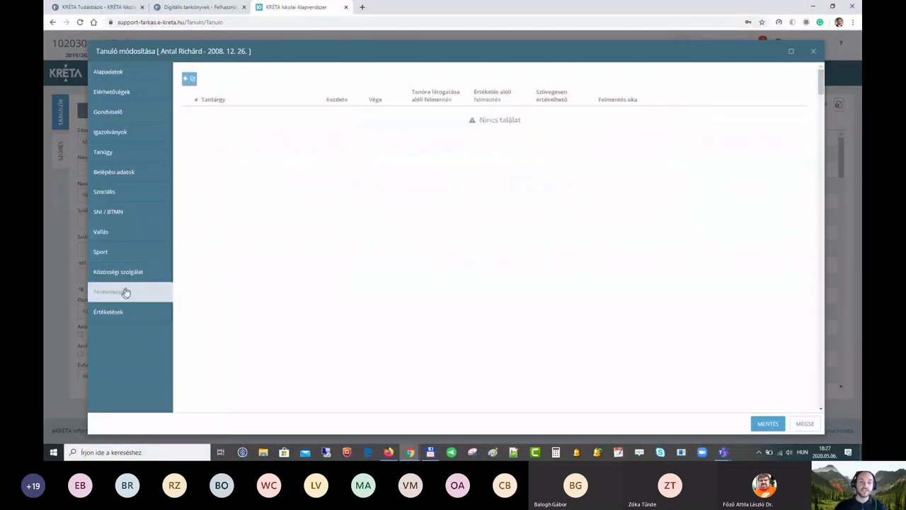
{"action": "left_click", "coordinate": [188, 81]}
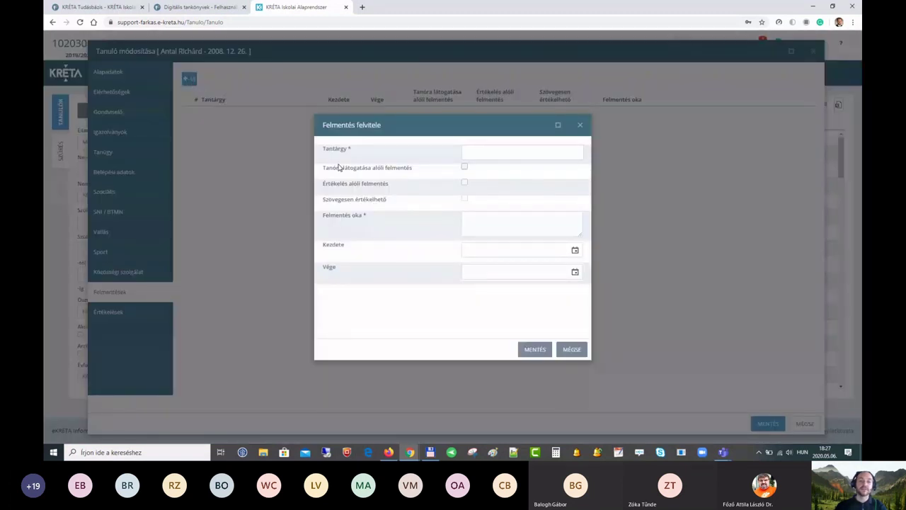
Step: Select the exempted subjects Angol nyelv, Ének, Hittan, Környezetismeret and Nyelvtan
{"action": "left_click", "coordinate": [494, 154]}
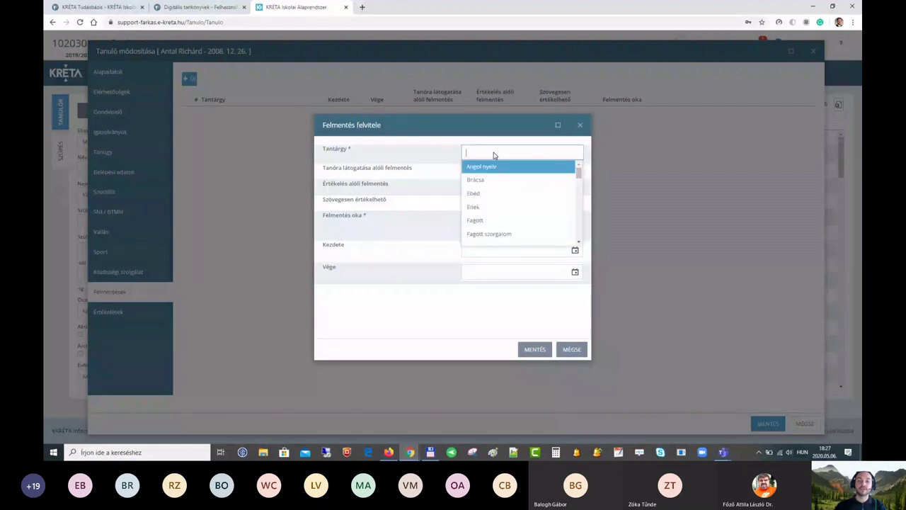
{"action": "left_click", "coordinate": [489, 170]}
{"action": "left_click", "coordinate": [528, 157]}
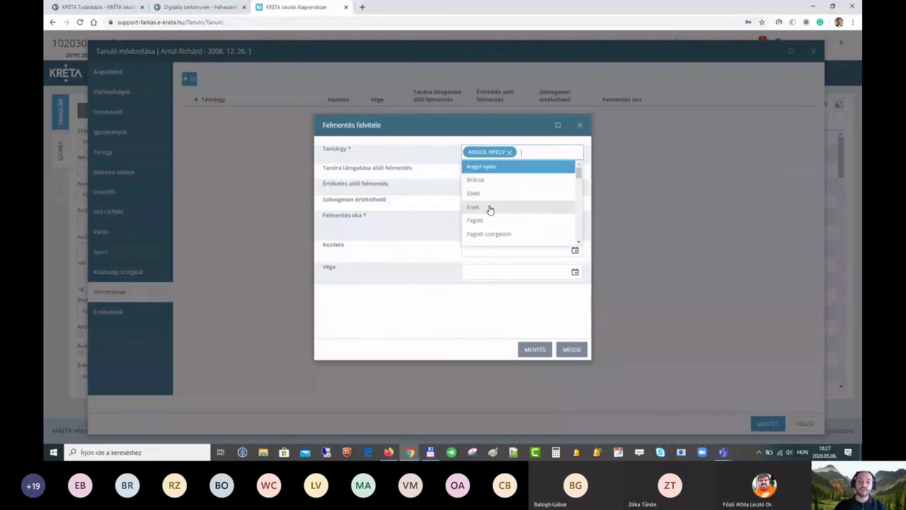
{"action": "left_click", "coordinate": [488, 207]}
{"action": "left_click", "coordinate": [560, 153]}
{"action": "scroll", "coordinate": [517, 209], "scroll_direction": "down", "scroll_amount": 2}
{"action": "left_click", "coordinate": [501, 206]}
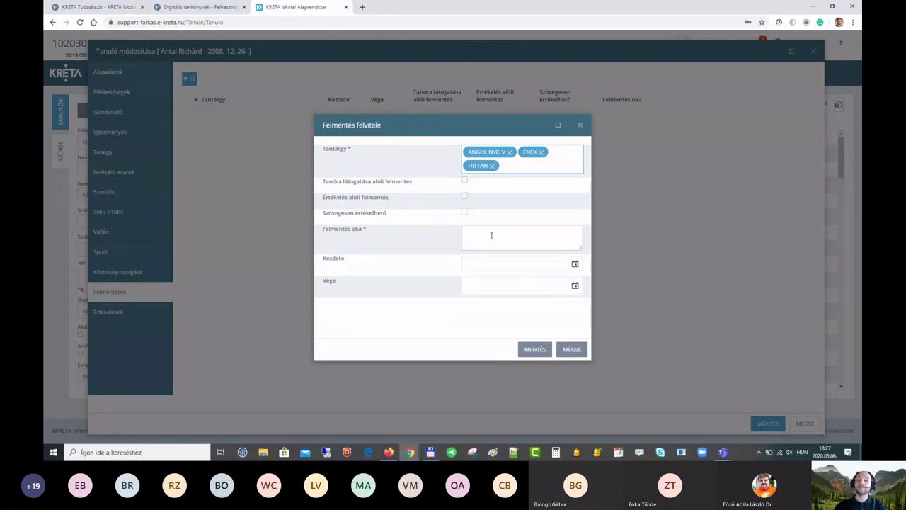
{"action": "left_click", "coordinate": [517, 170]}
{"action": "scroll", "coordinate": [535, 214], "scroll_direction": "down", "scroll_amount": 3}
{"action": "scroll", "coordinate": [503, 221], "scroll_direction": "down", "scroll_amount": 2}
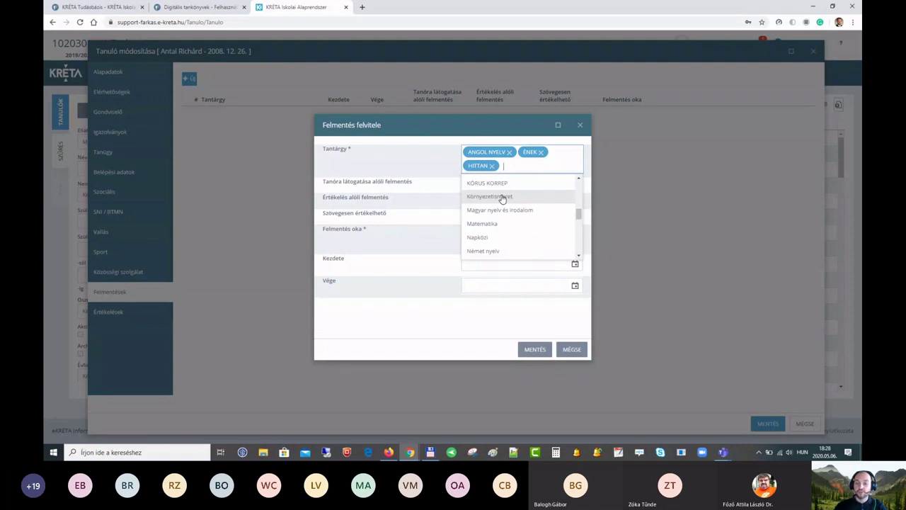
{"action": "left_click", "coordinate": [502, 199]}
{"action": "scroll", "coordinate": [538, 223], "scroll_direction": "down", "scroll_amount": 3}
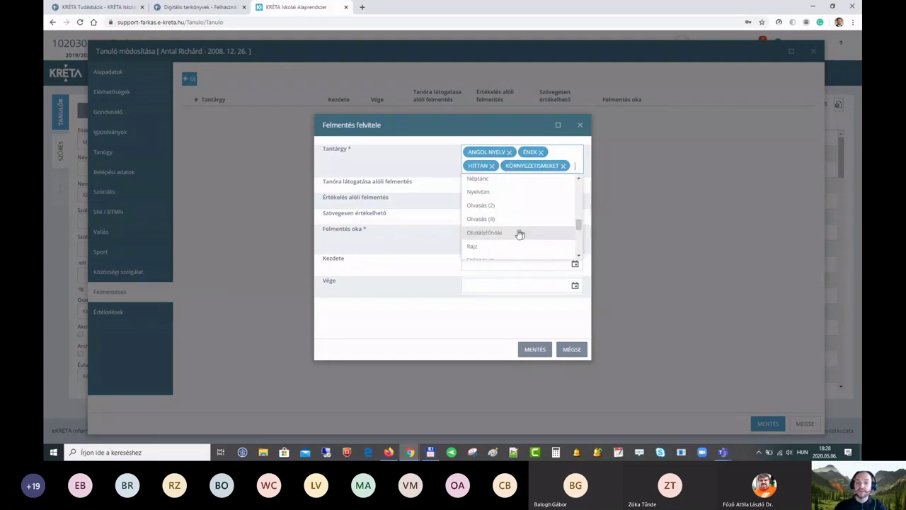
{"action": "left_click", "coordinate": [492, 193]}
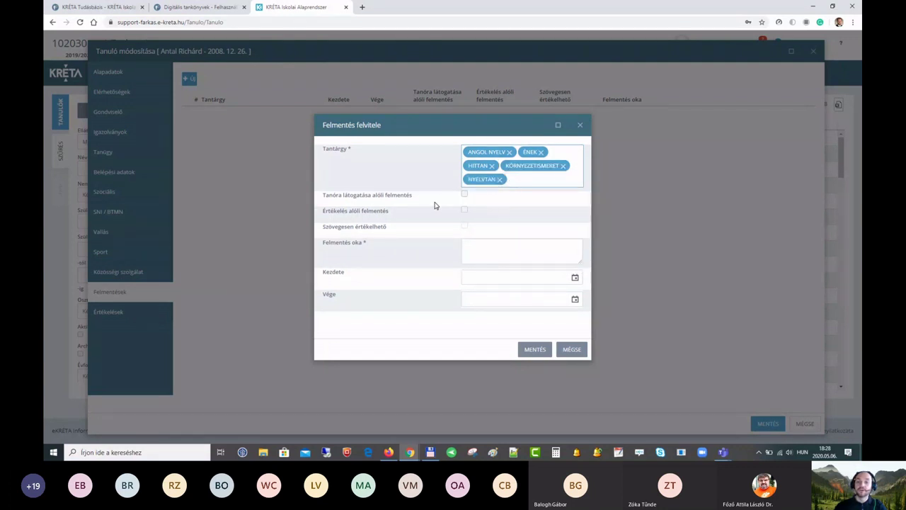
{"action": "left_click", "coordinate": [464, 194]}
{"action": "left_click", "coordinate": [485, 243]}
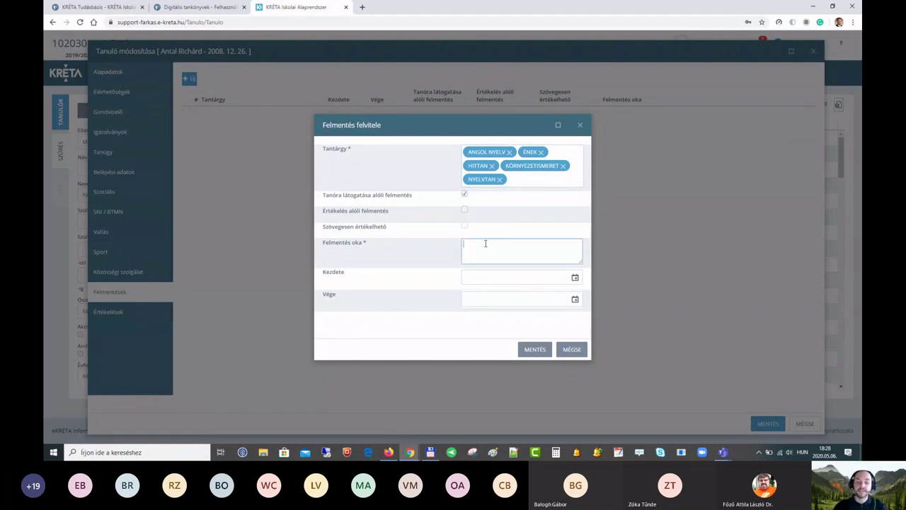
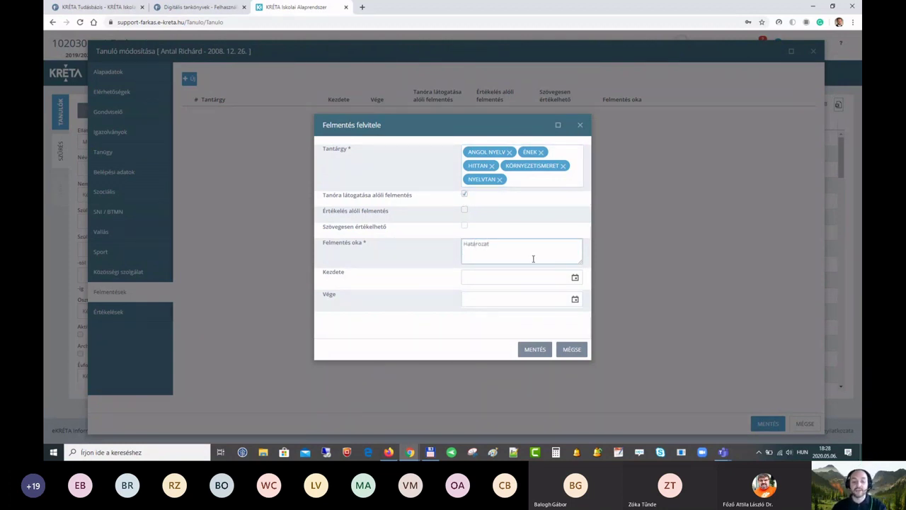
{"action": "key", "text": "Tab"}
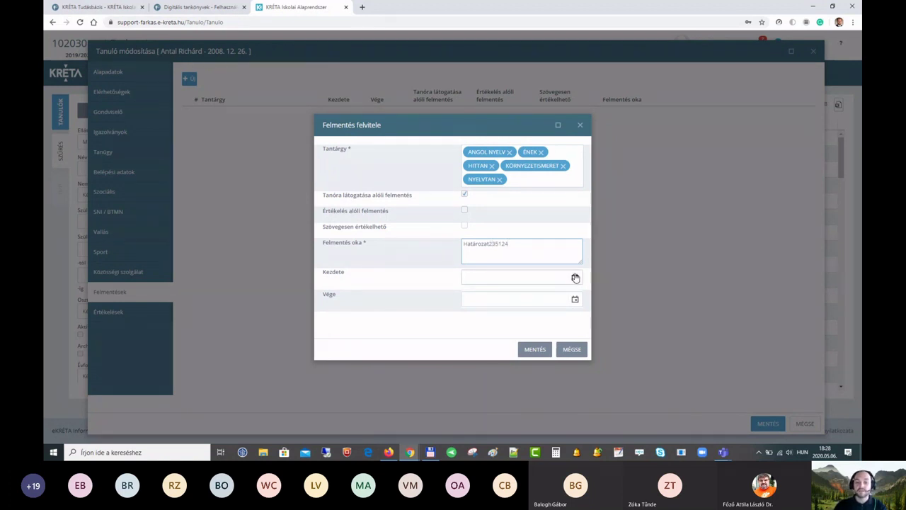
{"action": "left_click", "coordinate": [575, 277]}
{"action": "left_click", "coordinate": [469, 340]}
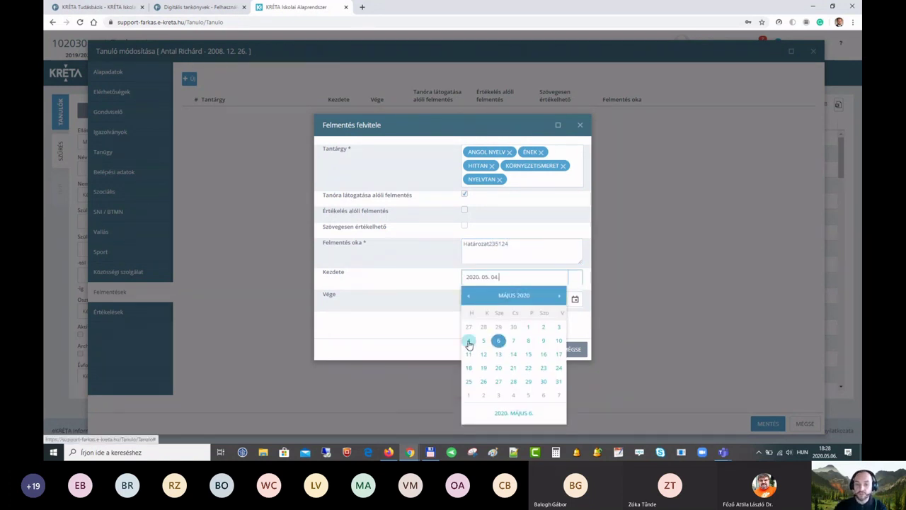
{"action": "left_click", "coordinate": [575, 300]}
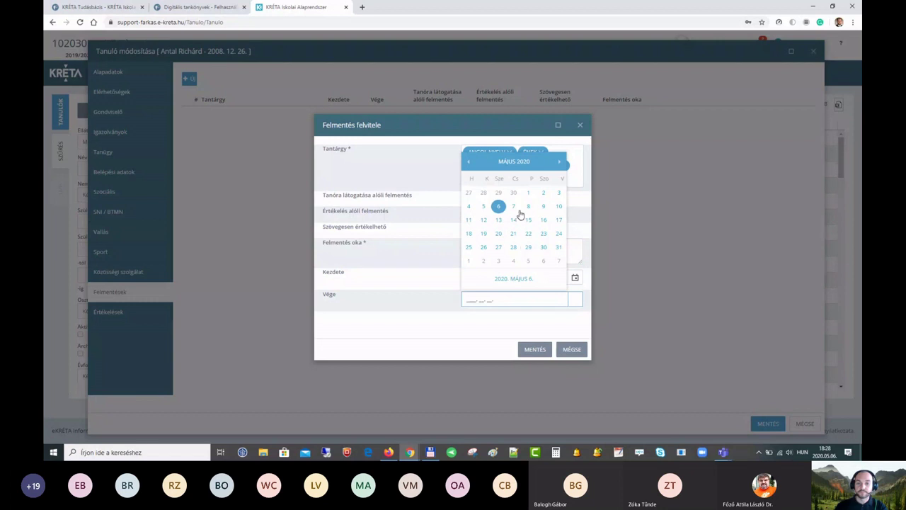
{"action": "left_click", "coordinate": [530, 210]}
{"action": "left_click", "coordinate": [535, 349]}
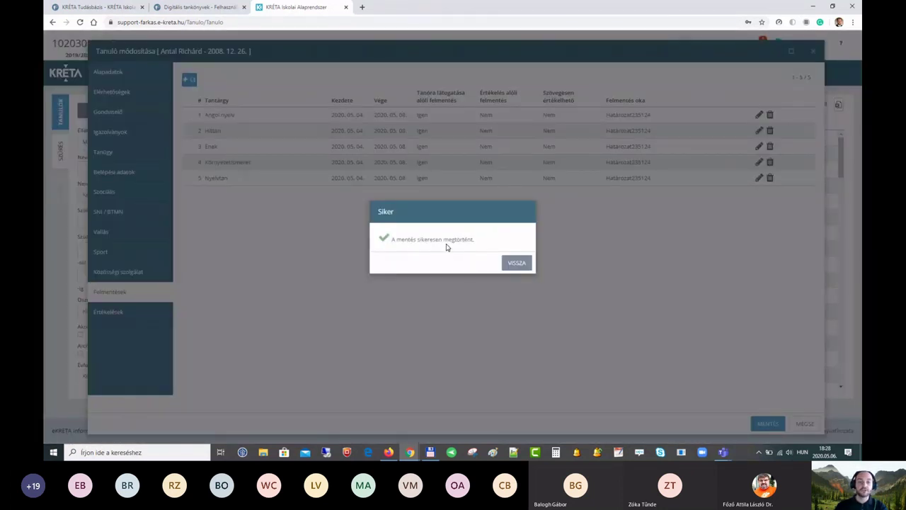
Step: Dismiss the success notice, close the Tanuló módosítása editor, and bring the student's incognito window forward
{"action": "left_click", "coordinate": [516, 262]}
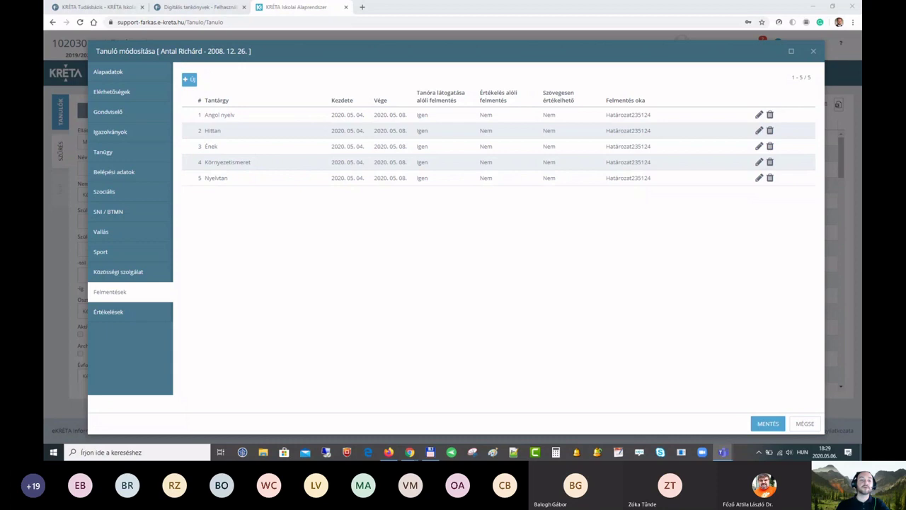
{"action": "left_click", "coordinate": [448, 8]}
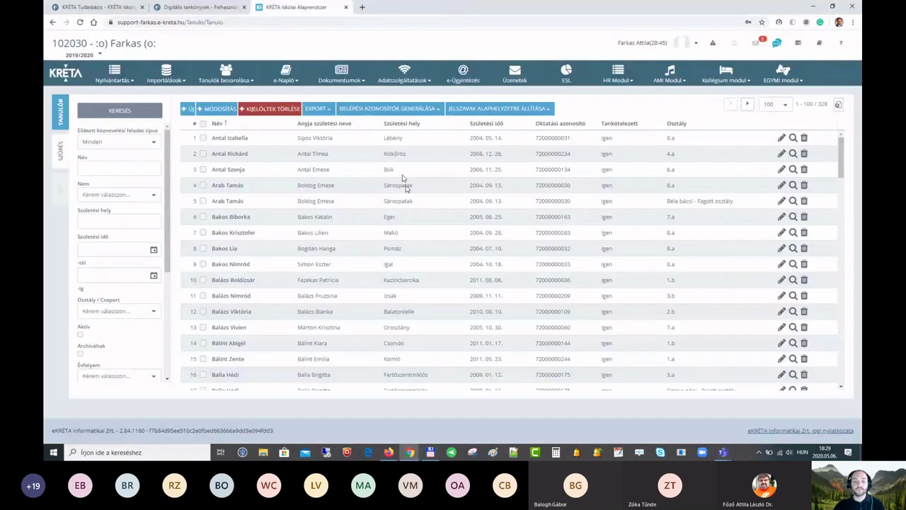
{"action": "mouse_move", "coordinate": [409, 452]}
{"action": "left_click", "coordinate": [453, 418]}
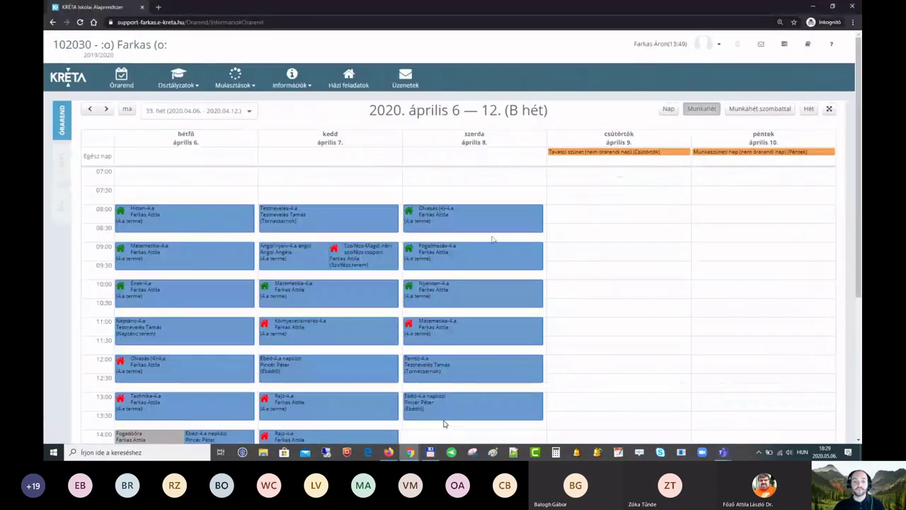
Step: Open Házi feladatok to show the student's 8 open homework tasks
{"action": "left_click", "coordinate": [347, 78]}
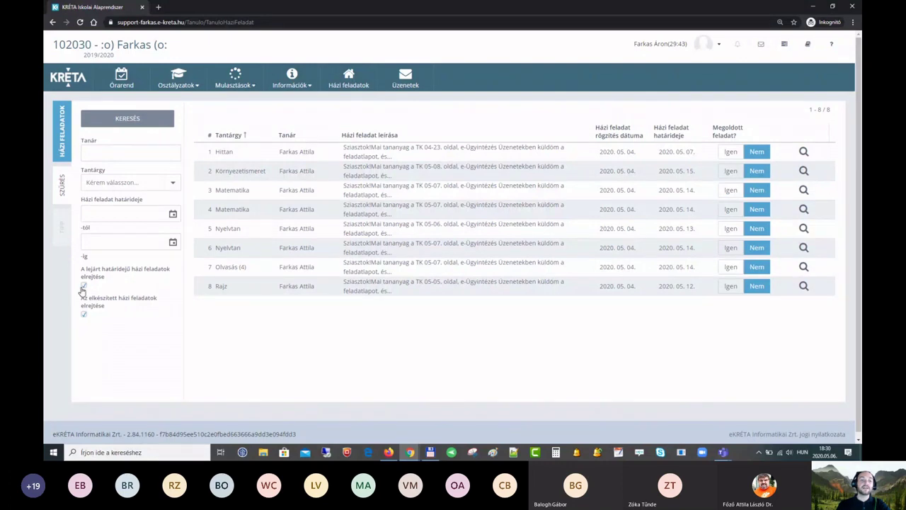
Step: Rerun the homework search including expired items to list all 63 entries
{"action": "left_click", "coordinate": [129, 120]}
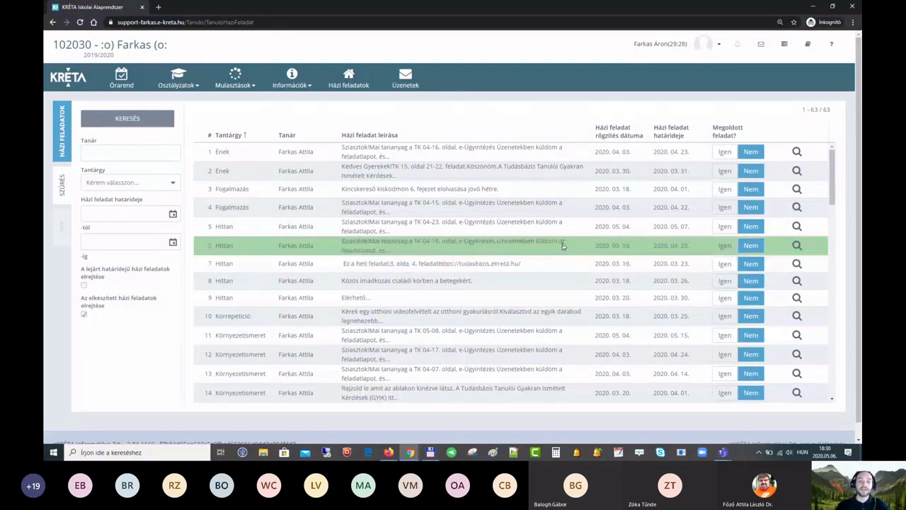
{"action": "scroll", "coordinate": [563, 245], "scroll_direction": "down", "scroll_amount": 1}
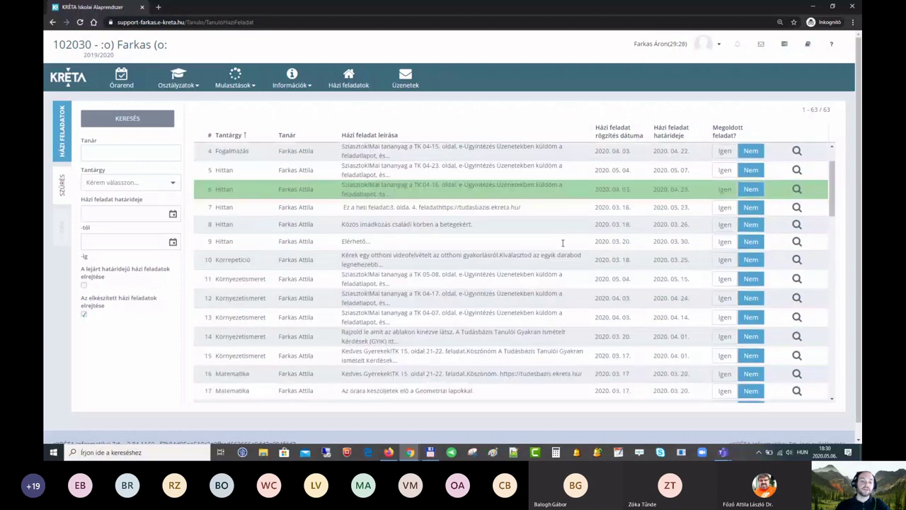
{"action": "scroll", "coordinate": [563, 243], "scroll_direction": "down", "scroll_amount": 8}
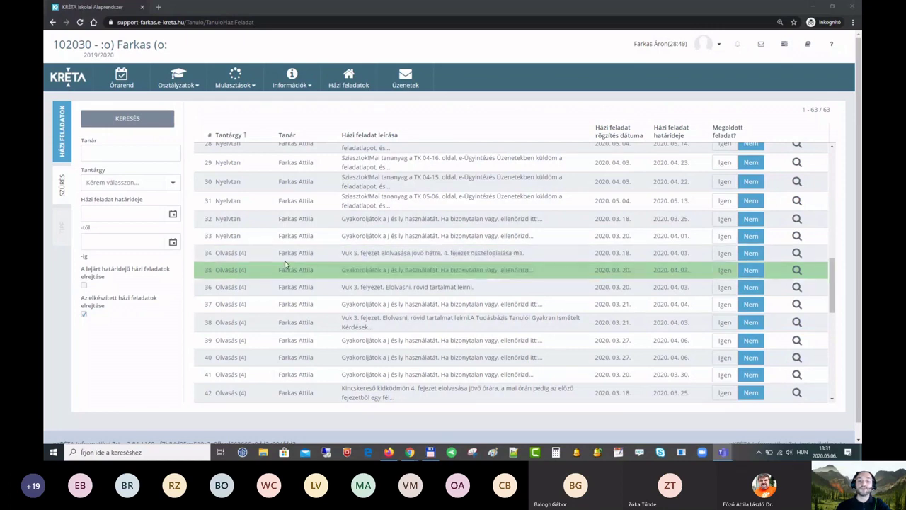
Step: Return to the teacher's KRÉTA window and choose Szerepkör váltás from the profile menu
{"action": "key", "text": "alt+Tab"}
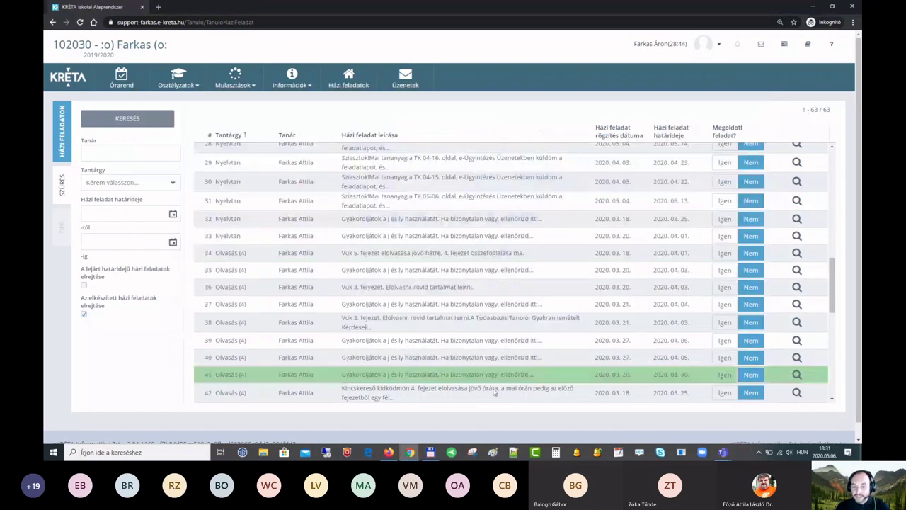
{"action": "left_click", "coordinate": [410, 452]}
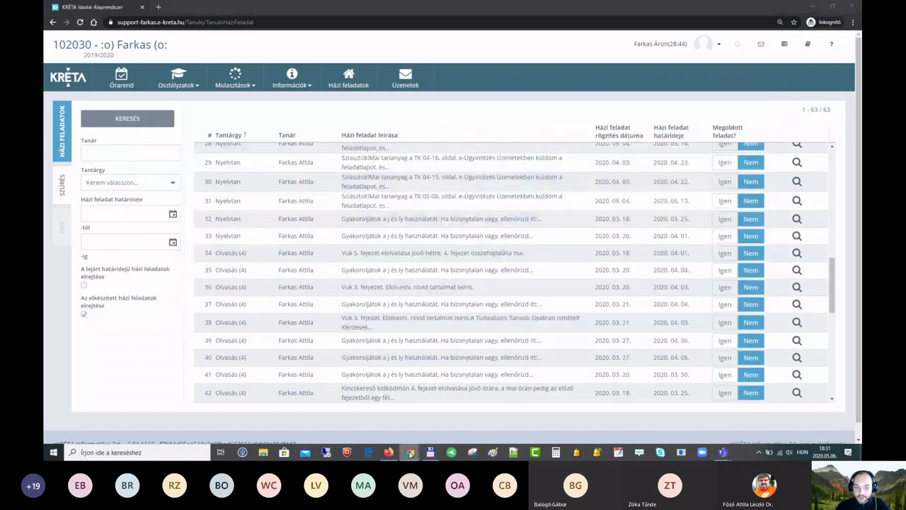
{"action": "left_click", "coordinate": [375, 423]}
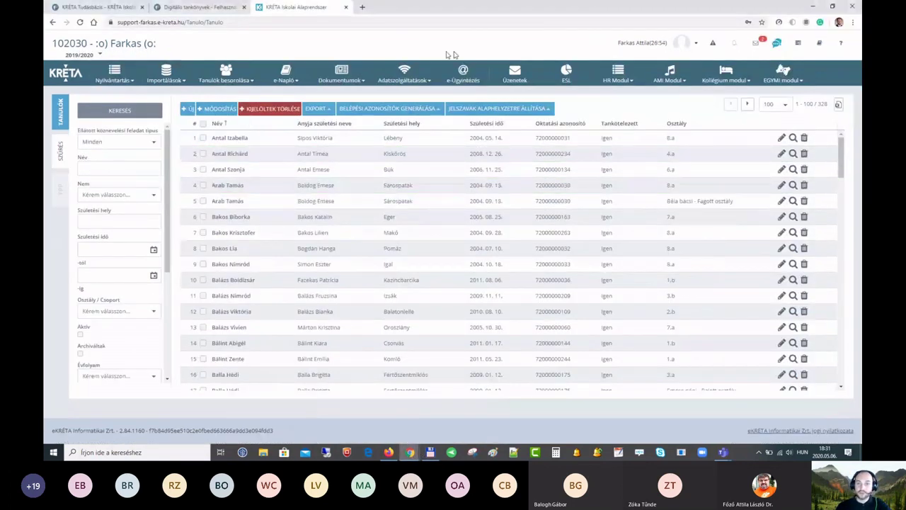
{"action": "left_click", "coordinate": [695, 47]}
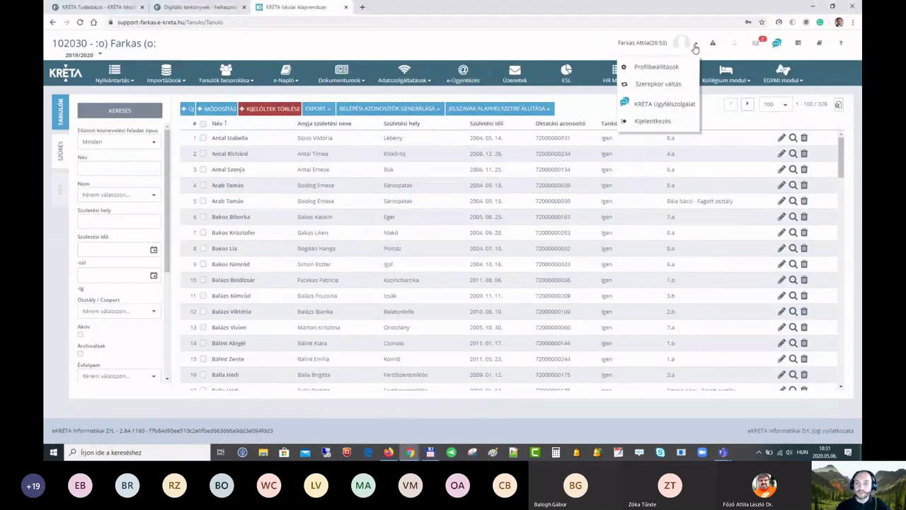
{"action": "left_click", "coordinate": [662, 85]}
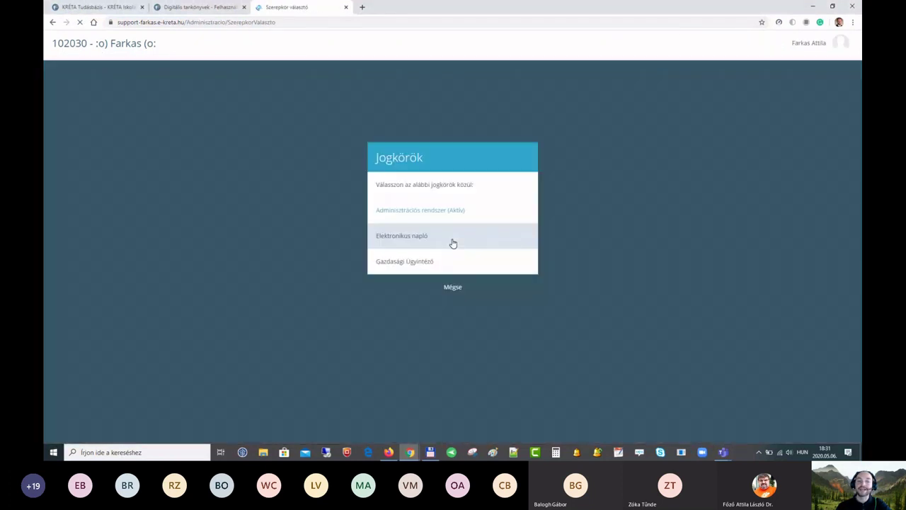
Step: Enter the Elektronikus napló role and open the Osztályfőnöki feladatok menu
{"action": "left_click", "coordinate": [390, 239]}
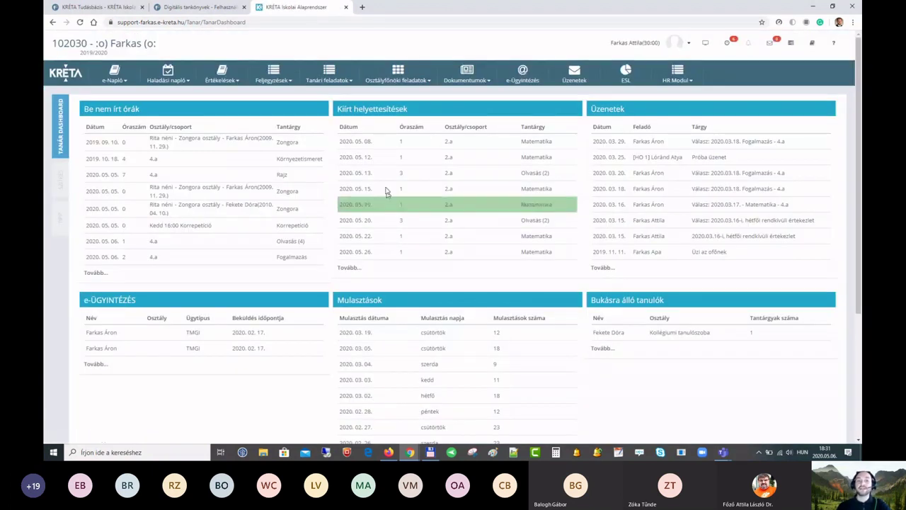
{"action": "left_click", "coordinate": [409, 80]}
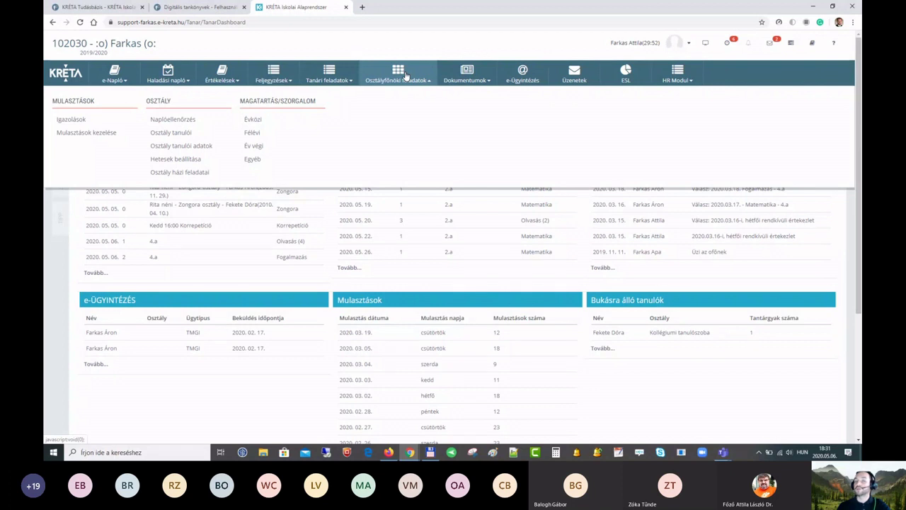
Step: List Osztály tanulói for class 4.a and open the seventh student's record for editing
{"action": "left_click", "coordinate": [208, 136]}
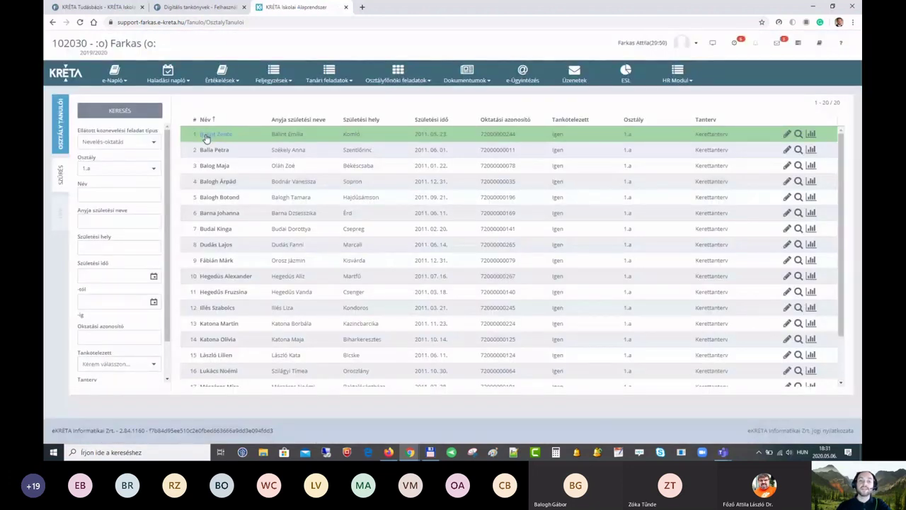
{"action": "scroll", "coordinate": [243, 205], "scroll_direction": "down", "scroll_amount": 2}
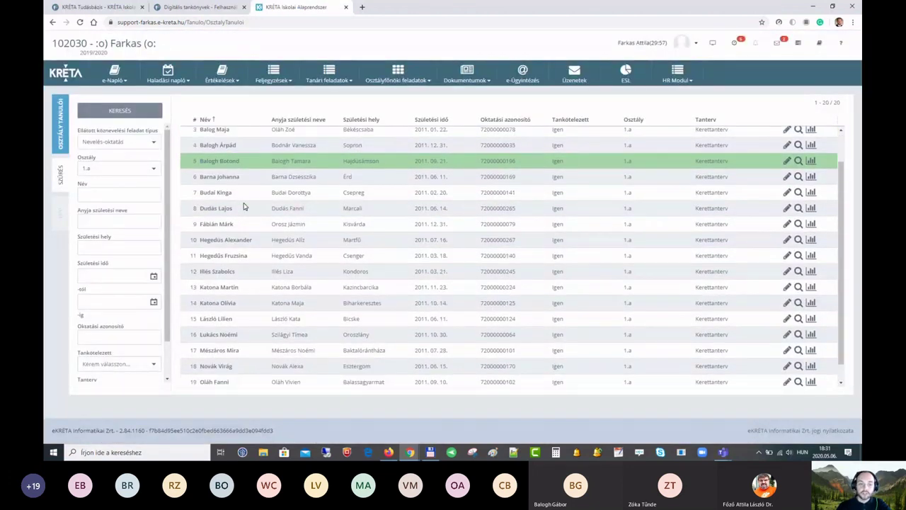
{"action": "scroll", "coordinate": [241, 214], "scroll_direction": "up", "scroll_amount": 2}
{"action": "left_click", "coordinate": [154, 168]}
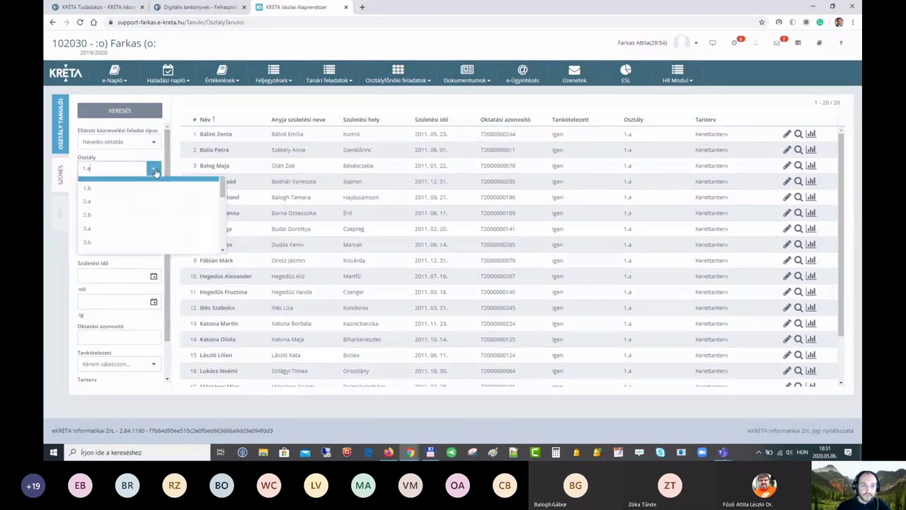
{"action": "scroll", "coordinate": [104, 226], "scroll_direction": "down", "scroll_amount": 1}
{"action": "left_click", "coordinate": [104, 222]}
{"action": "left_click", "coordinate": [117, 111]}
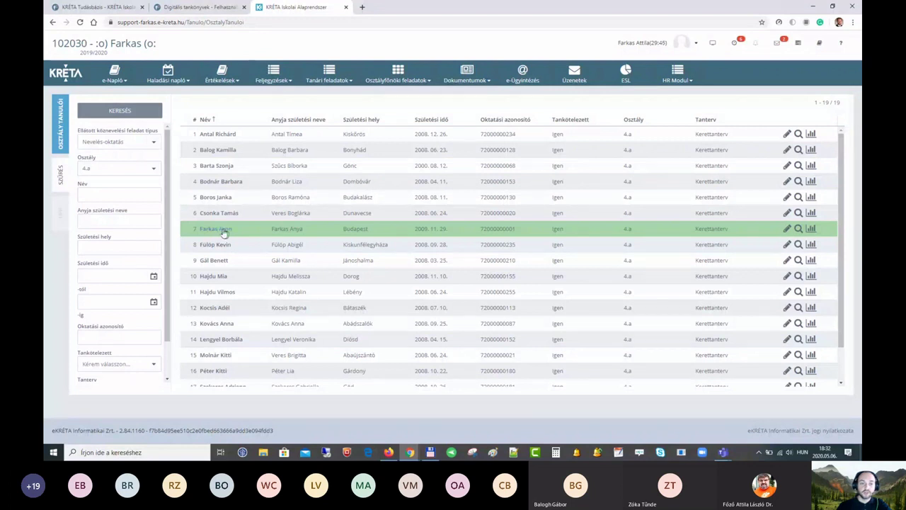
{"action": "left_click", "coordinate": [787, 230]}
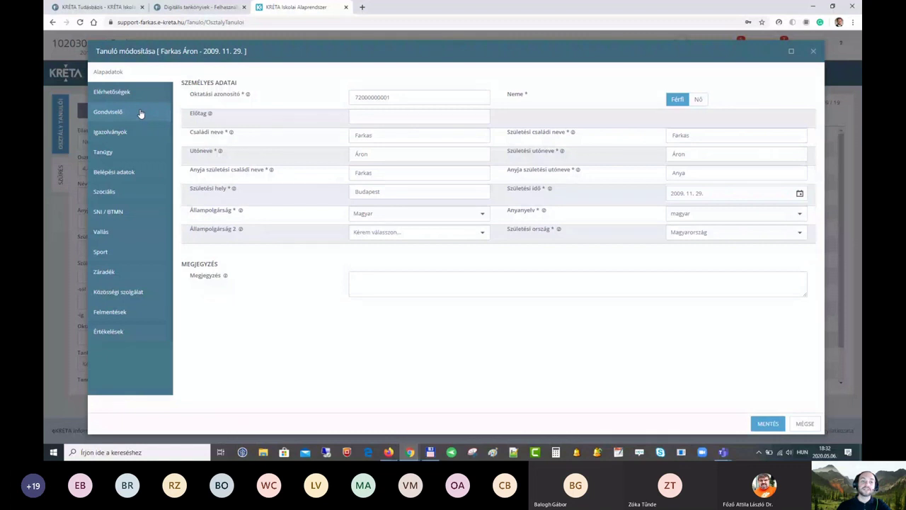
Step: Check the student's Gondviselő tab, then close the editor back to the 4.a list
{"action": "left_click", "coordinate": [140, 114]}
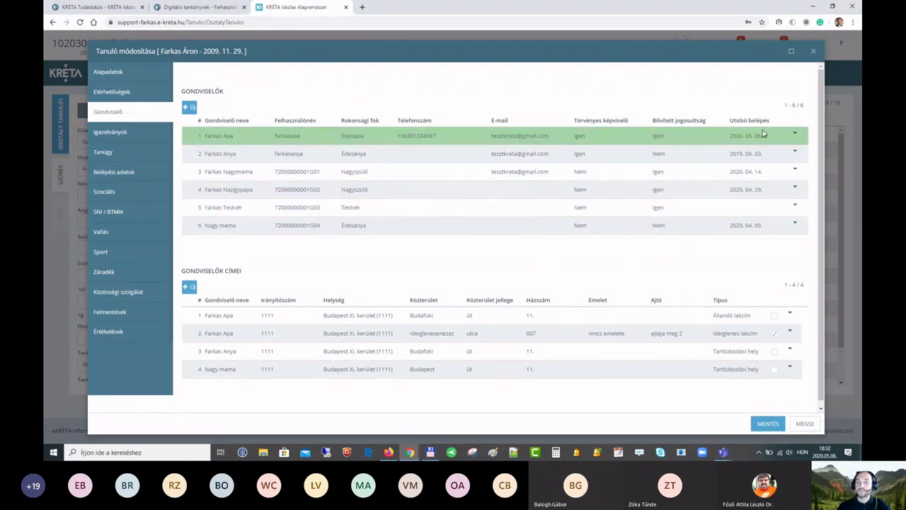
{"action": "left_click", "coordinate": [815, 54]}
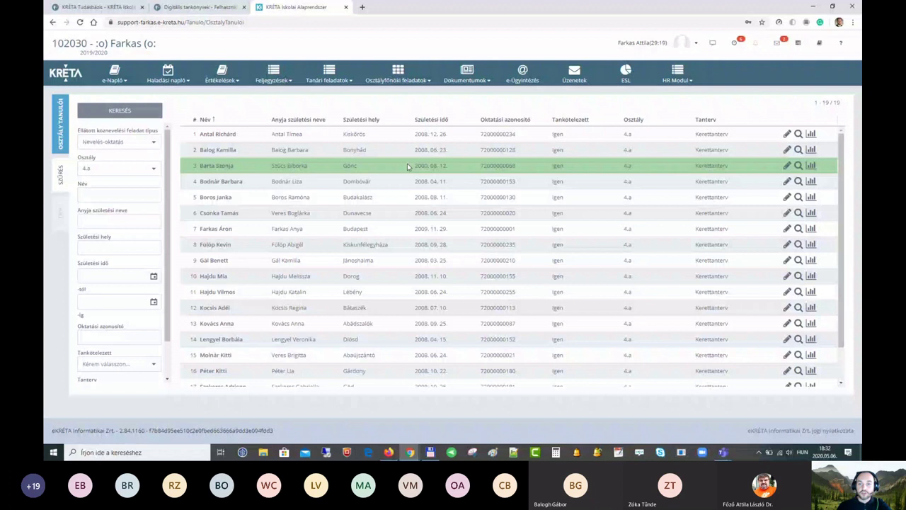
Step: Reopen the first student's guardians, view the father's details without saving, and reopen his actions
{"action": "left_click", "coordinate": [787, 134]}
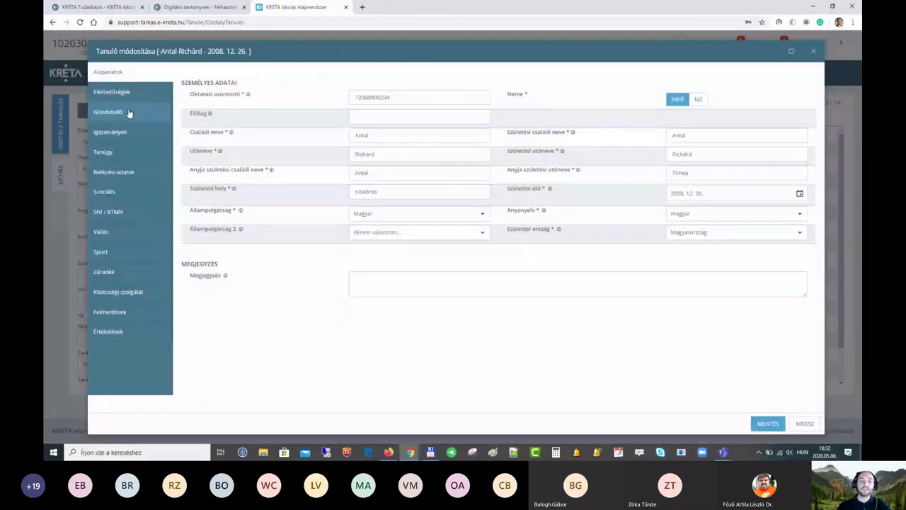
{"action": "left_click", "coordinate": [109, 115]}
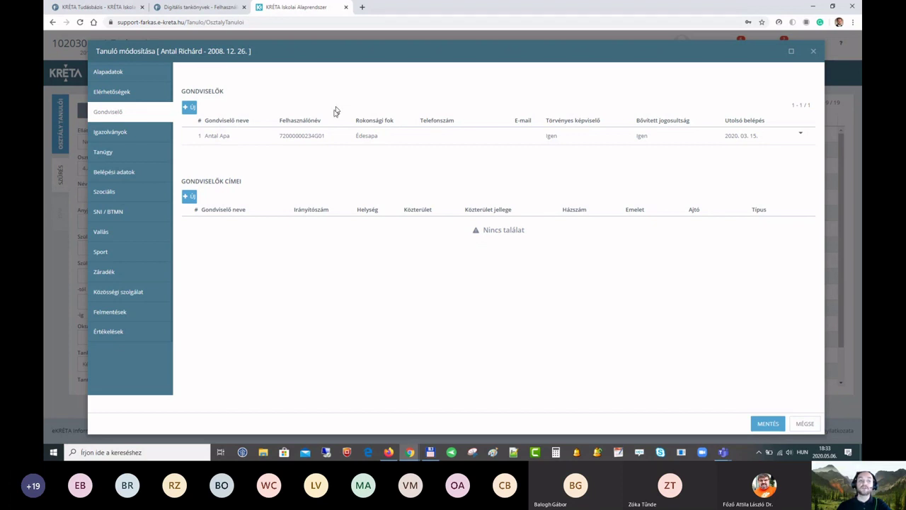
{"action": "left_click", "coordinate": [800, 135]}
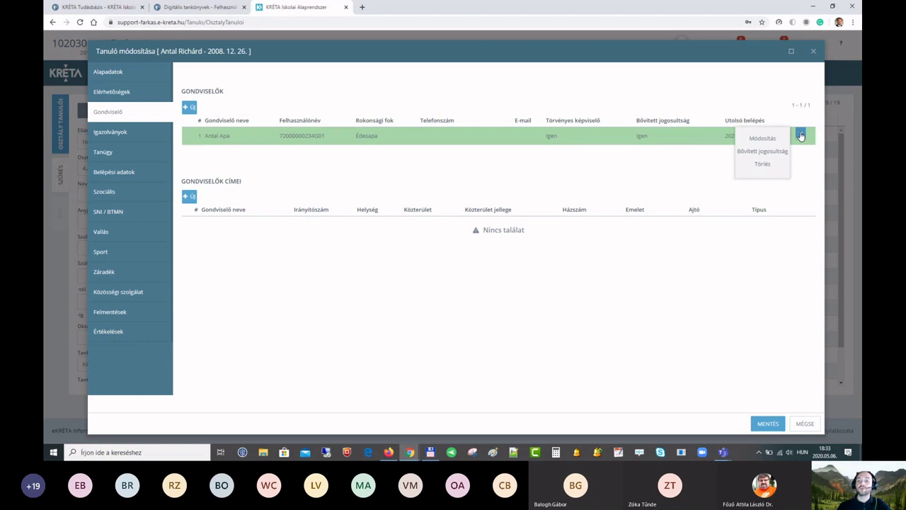
{"action": "left_click", "coordinate": [763, 138]}
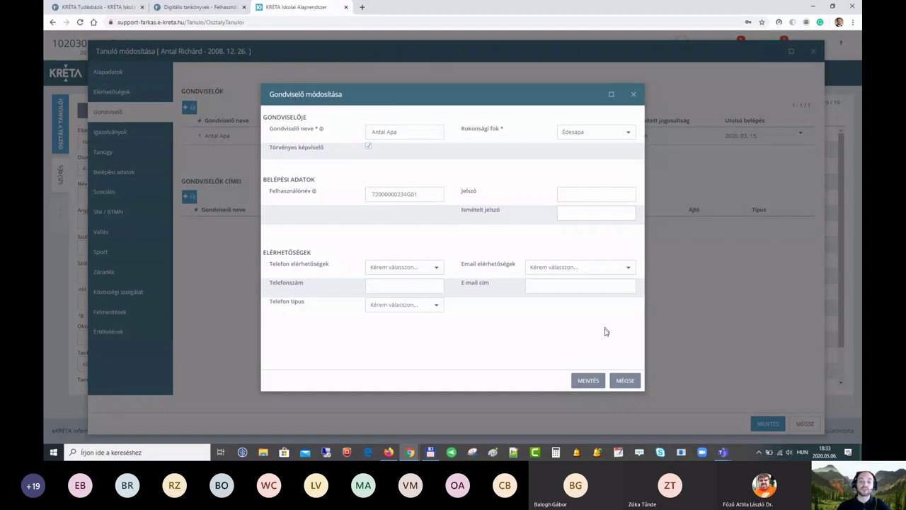
{"action": "left_click", "coordinate": [626, 380]}
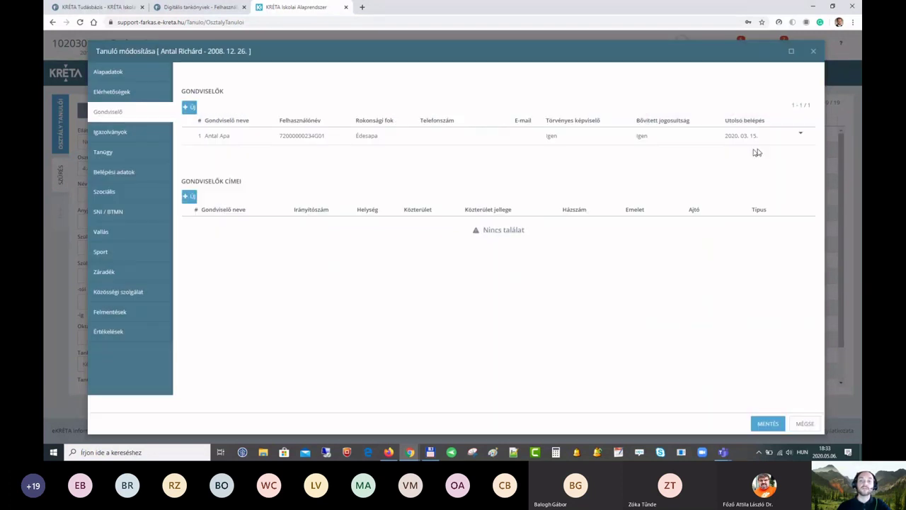
{"action": "left_click", "coordinate": [800, 133]}
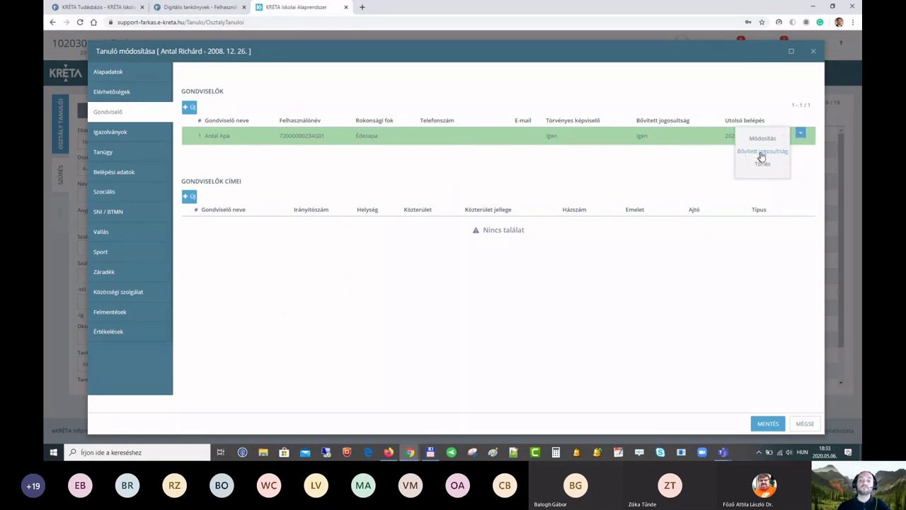
Step: Grant the father Bővített jogosultság and open the downloaded BelepesiAdatok login PDF
{"action": "left_click", "coordinate": [763, 153]}
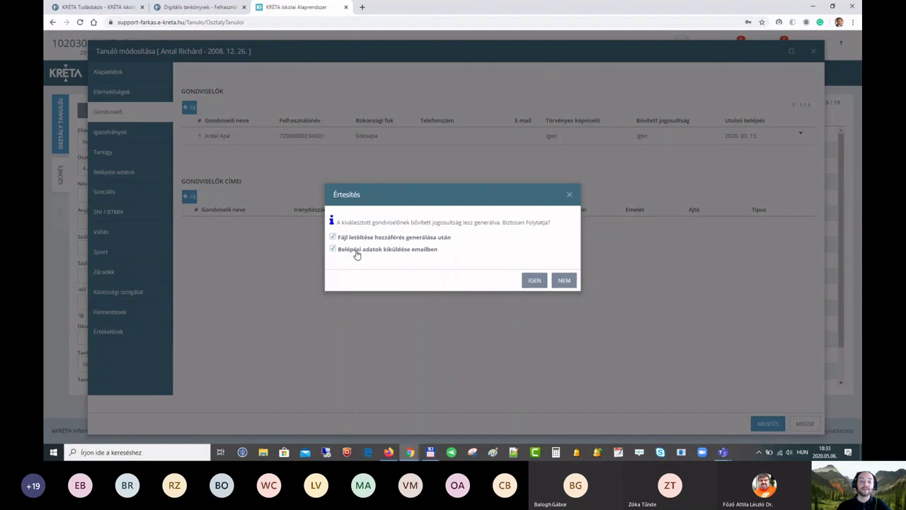
{"action": "left_click", "coordinate": [535, 286]}
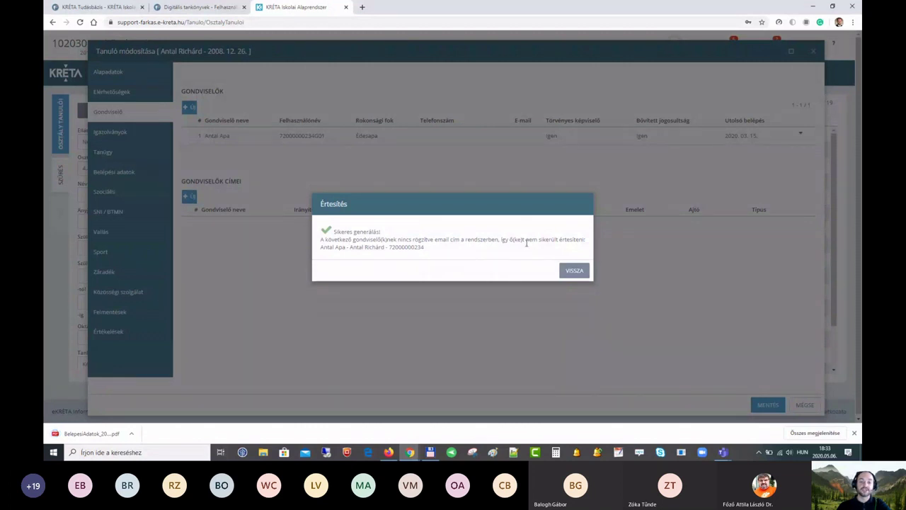
{"action": "left_click", "coordinate": [575, 271]}
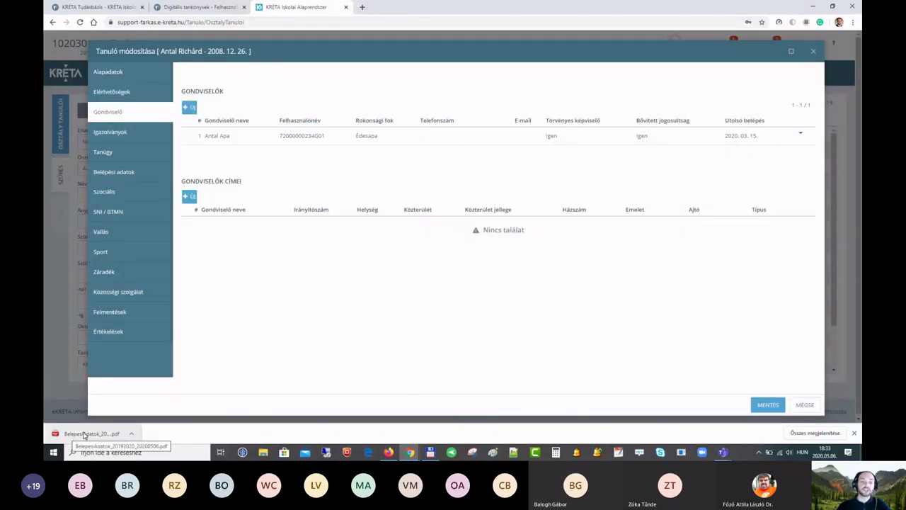
{"action": "left_click", "coordinate": [83, 434]}
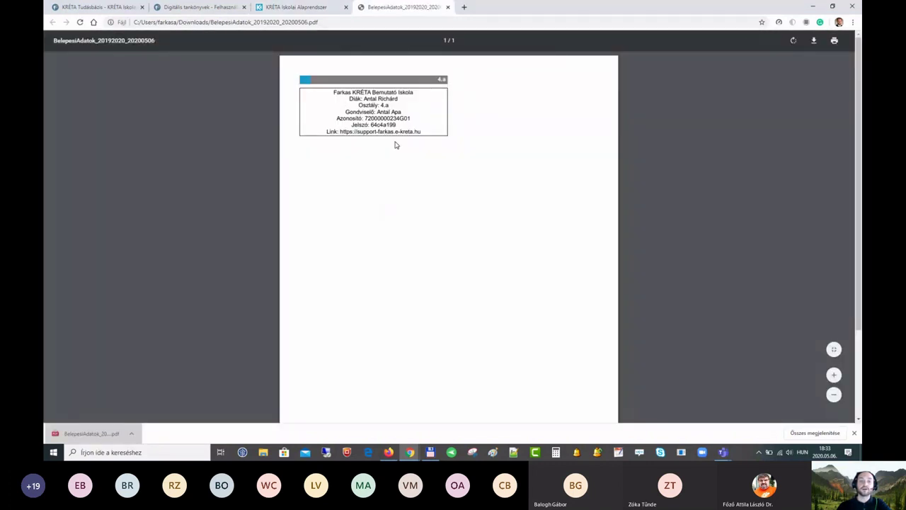
Step: Check the Jelszó value on the father's 4.a login sheet, then close the PDF
{"action": "scroll", "coordinate": [392, 138], "scroll_direction": "up", "scroll_amount": 2}
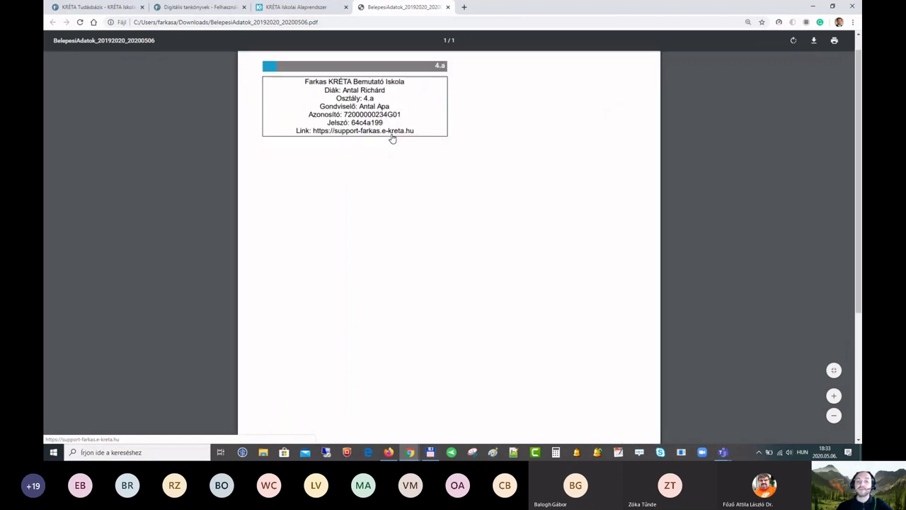
{"action": "left_click_drag", "start_coordinate": [326, 120], "coordinate": [366, 120]}
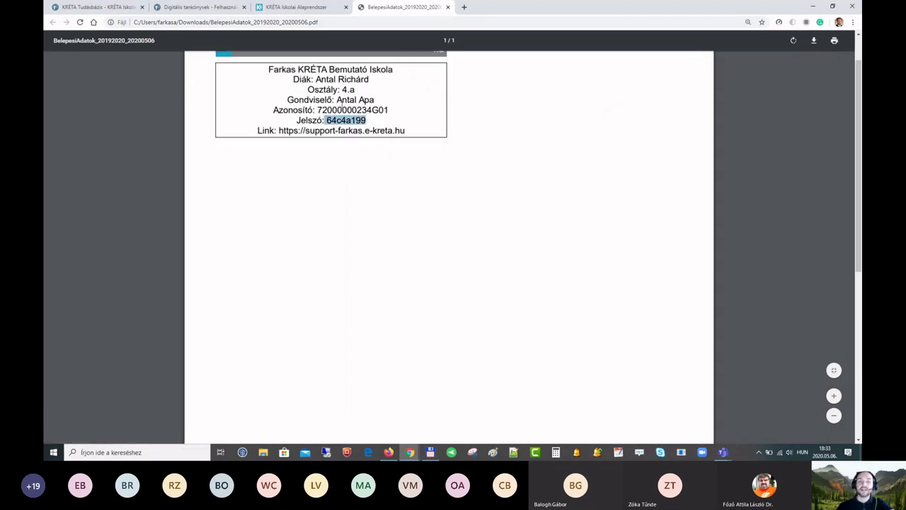
{"action": "left_click", "coordinate": [449, 8]}
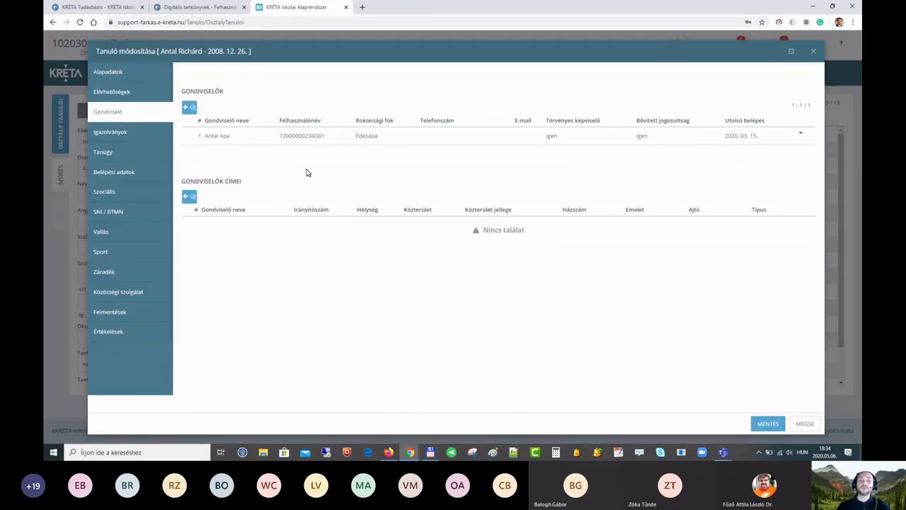
Step: Add a new guardian with the mother's full name, relationship Édesanya, and save it
{"action": "left_click", "coordinate": [189, 107]}
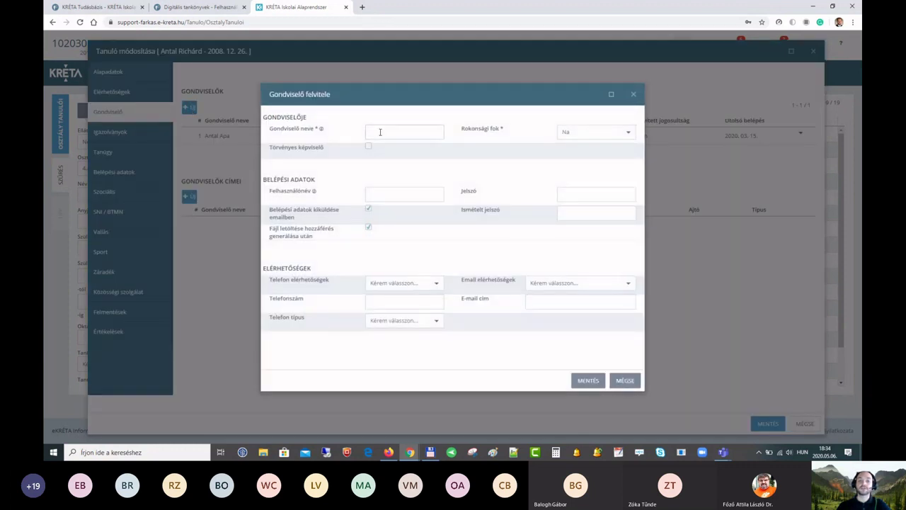
{"action": "type", "text": "Antal"}
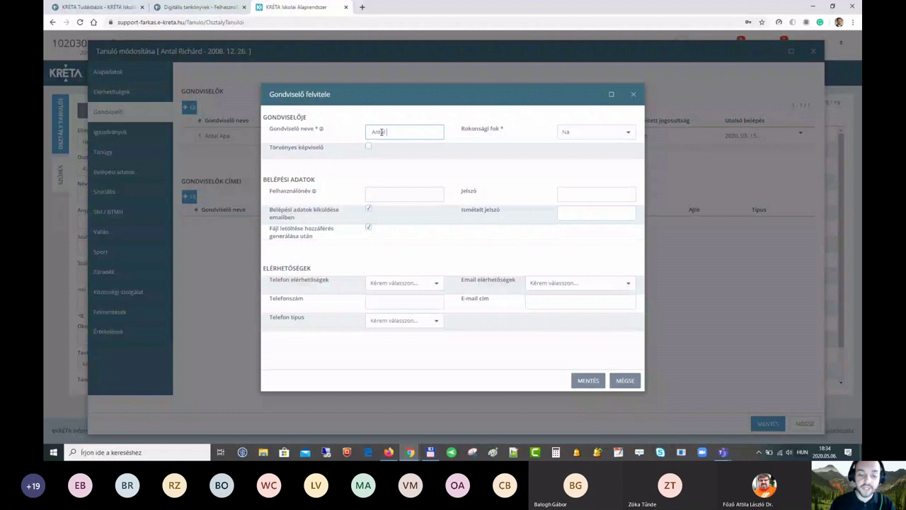
{"action": "type", "text": " Anya"}
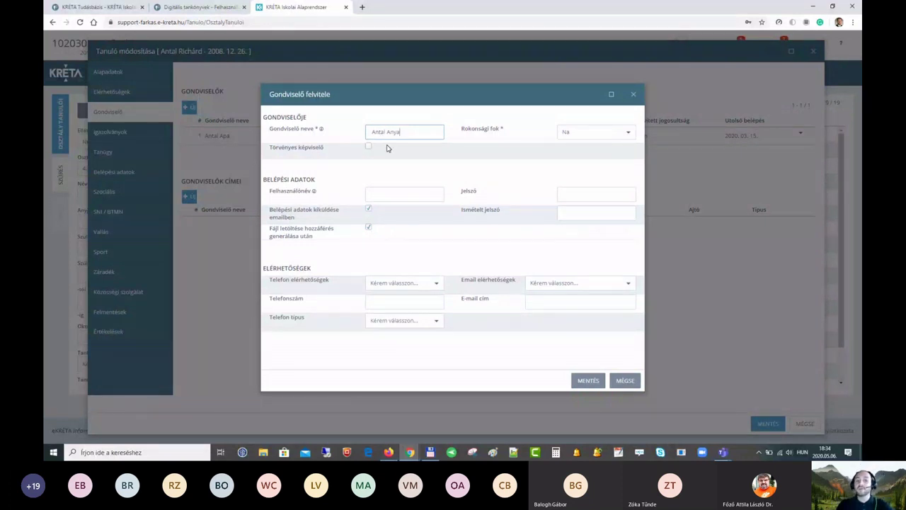
{"action": "mouse_move", "coordinate": [320, 135]}
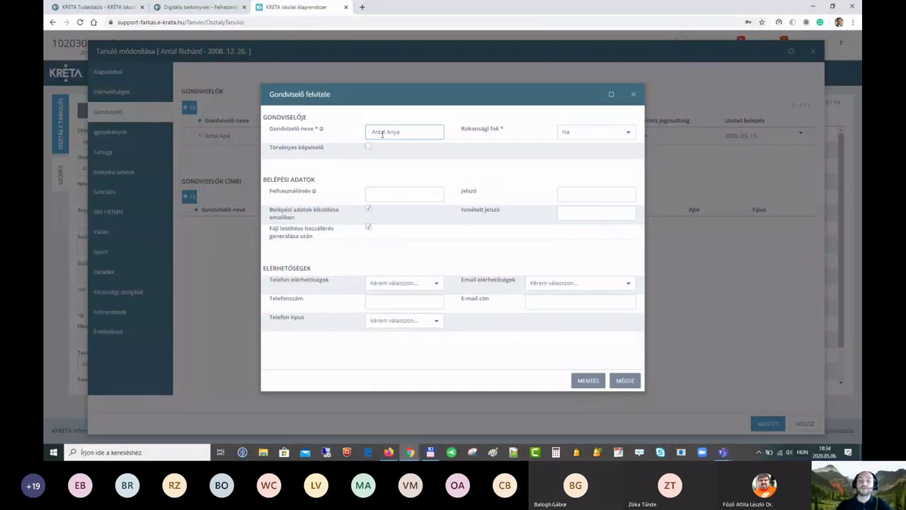
{"action": "left_click", "coordinate": [627, 133]}
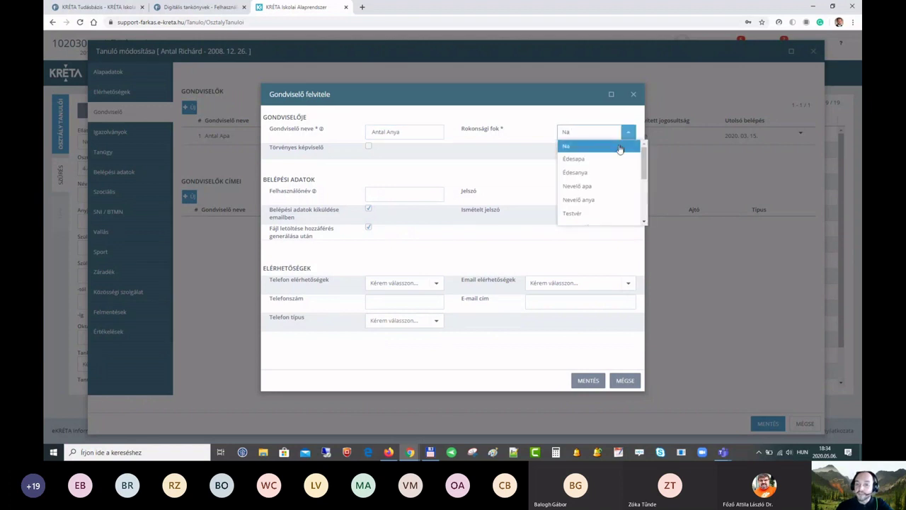
{"action": "left_click", "coordinate": [601, 173]}
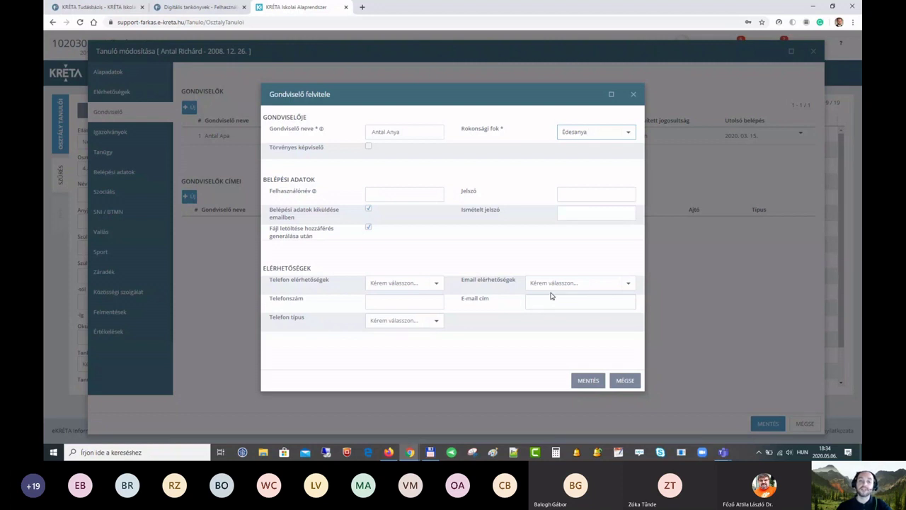
{"action": "left_click", "coordinate": [586, 382]}
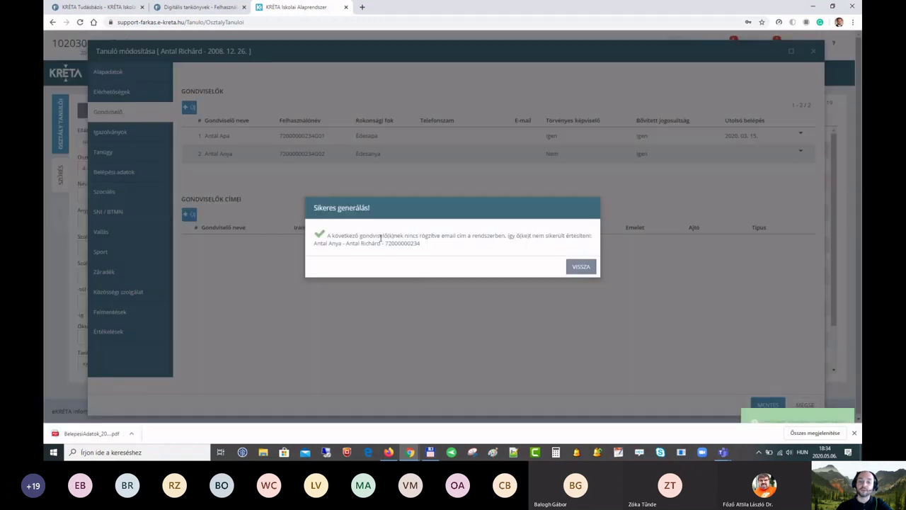
{"action": "left_click", "coordinate": [582, 269]}
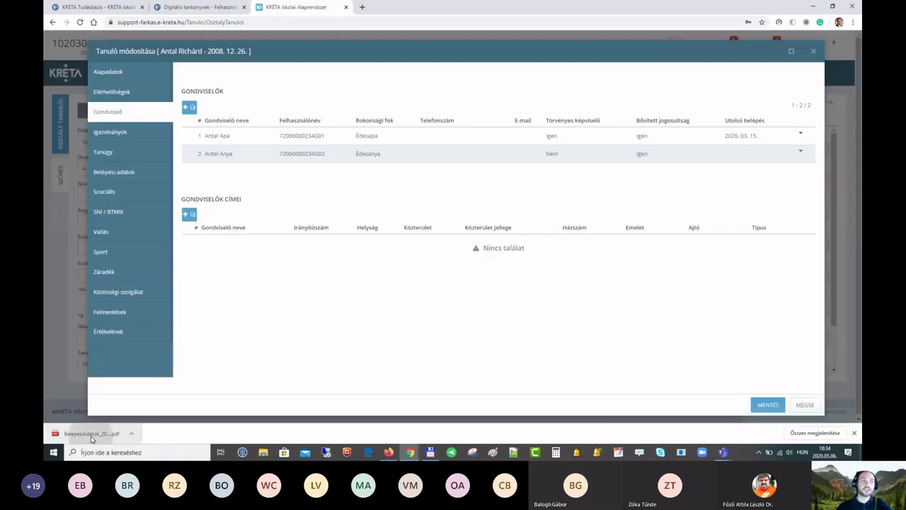
Step: View the mother's generated login-data PDF, then close it
{"action": "left_click", "coordinate": [91, 435]}
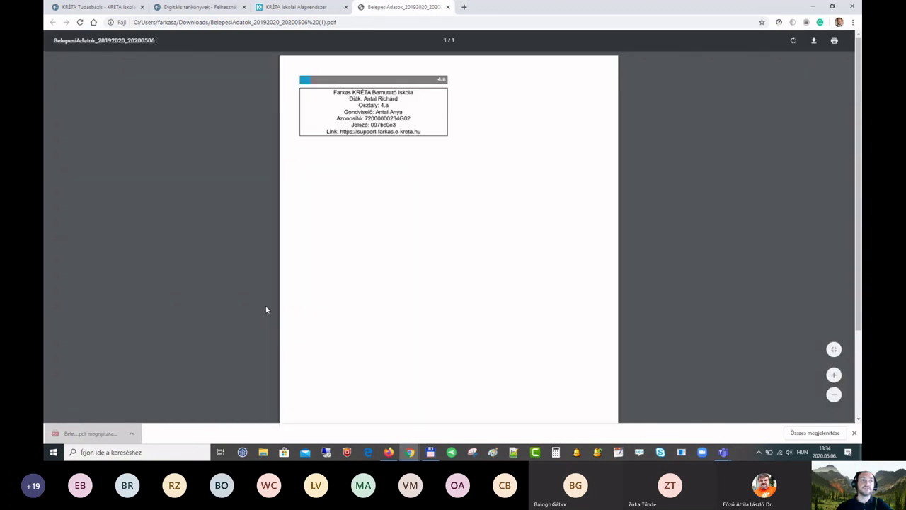
{"action": "middle_click", "coordinate": [383, 8]}
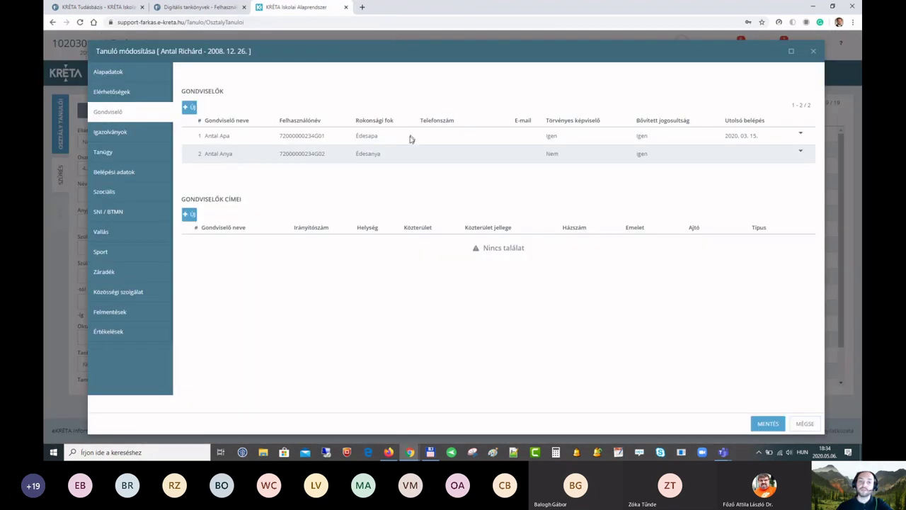
{"action": "left_click", "coordinate": [412, 156]}
Step: Review the student's Belépési adatok, close the student editor, and open Tanári feladatok
{"action": "left_click", "coordinate": [113, 178]}
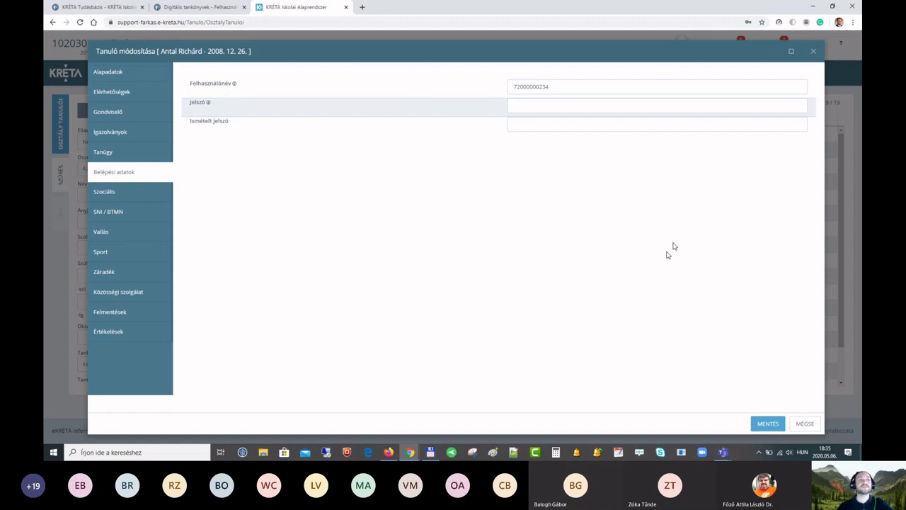
{"action": "key", "text": "Escape"}
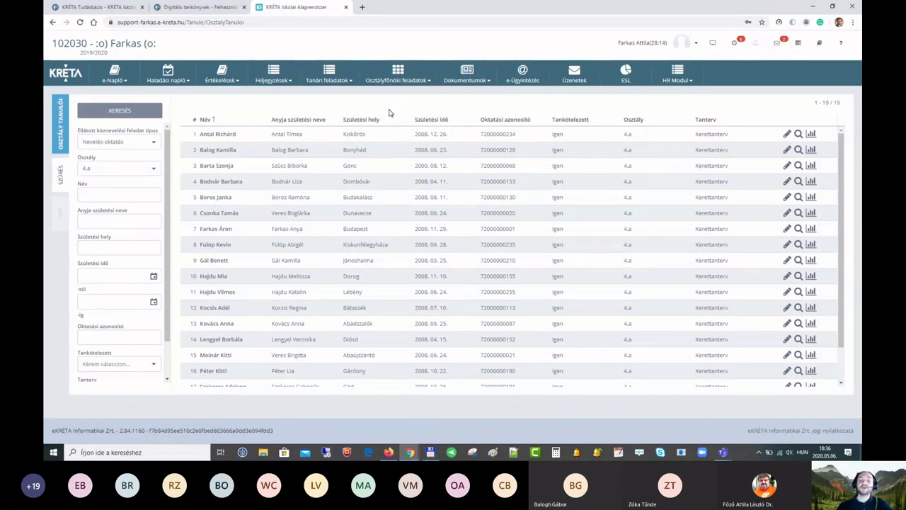
{"action": "left_click", "coordinate": [328, 81]}
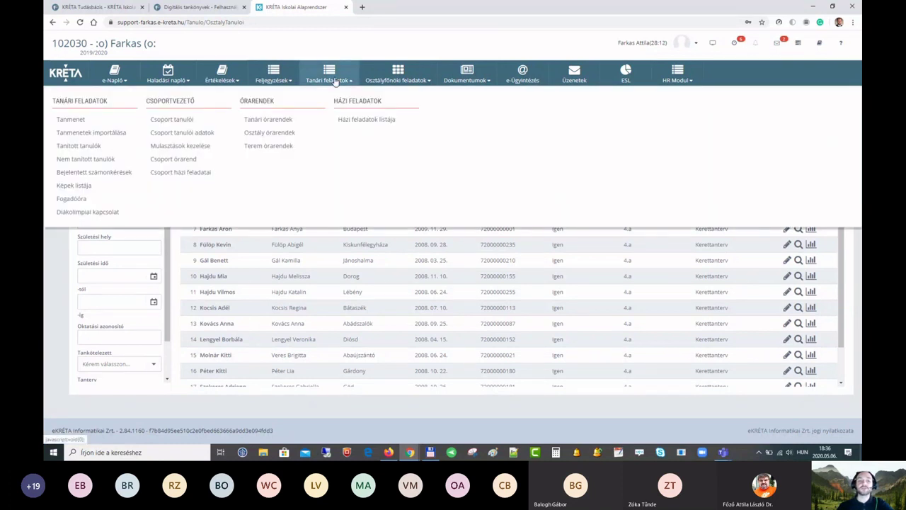
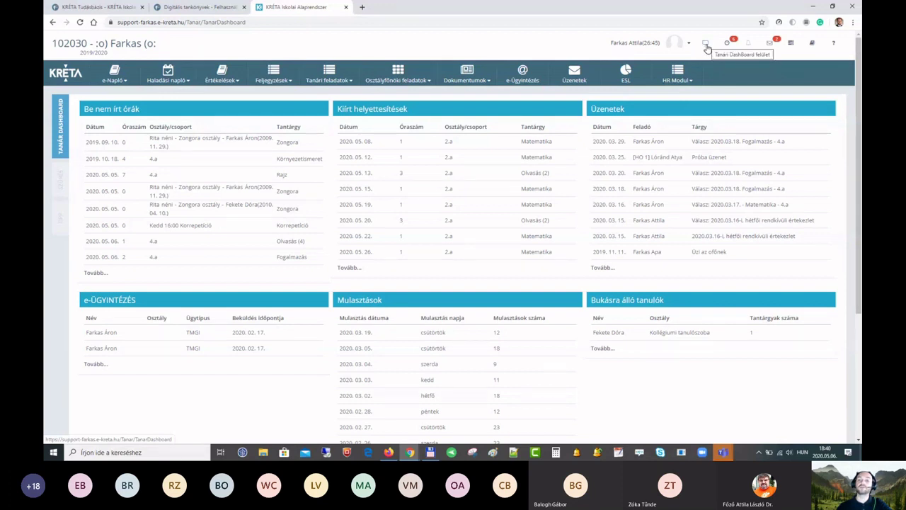
Step: Open Profilbeállítások from the avatar dropdown to show the individual user settings
{"action": "left_click", "coordinate": [689, 45]}
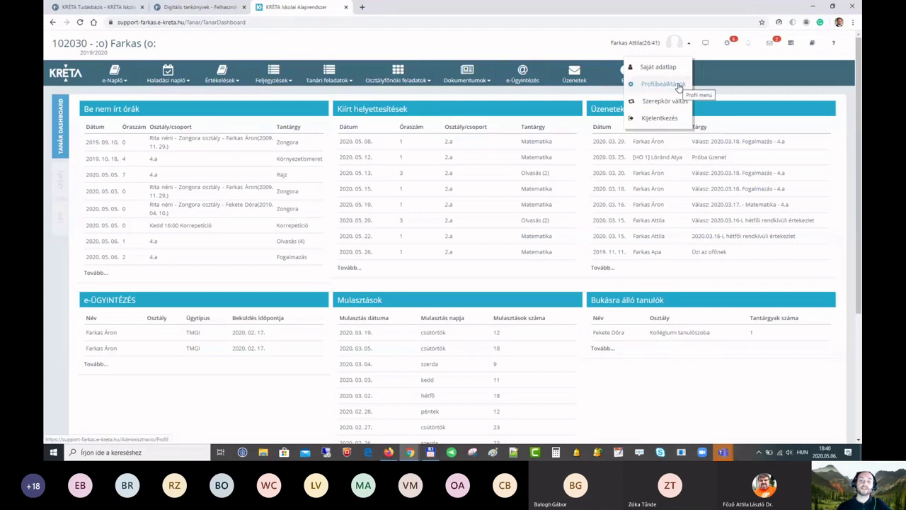
{"action": "left_click", "coordinate": [678, 84]}
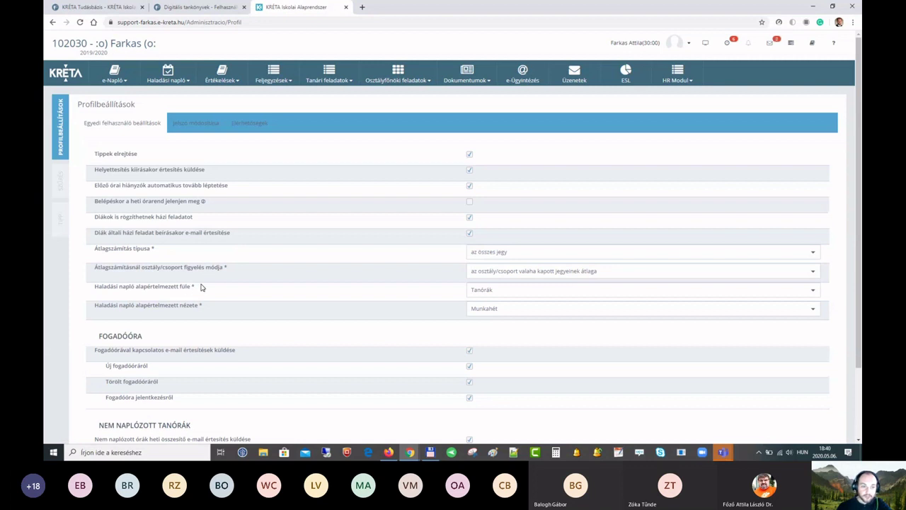
{"action": "mouse_move", "coordinate": [101, 204]}
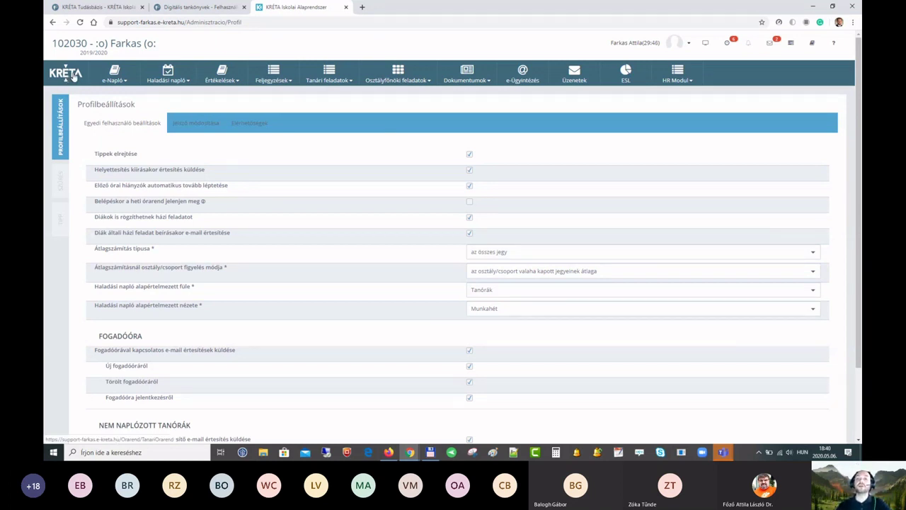
Step: Show the weekly teacher timetable, then open the e-Ügyintézés Üzenetek inbox in a new tab
{"action": "left_click", "coordinate": [69, 78]}
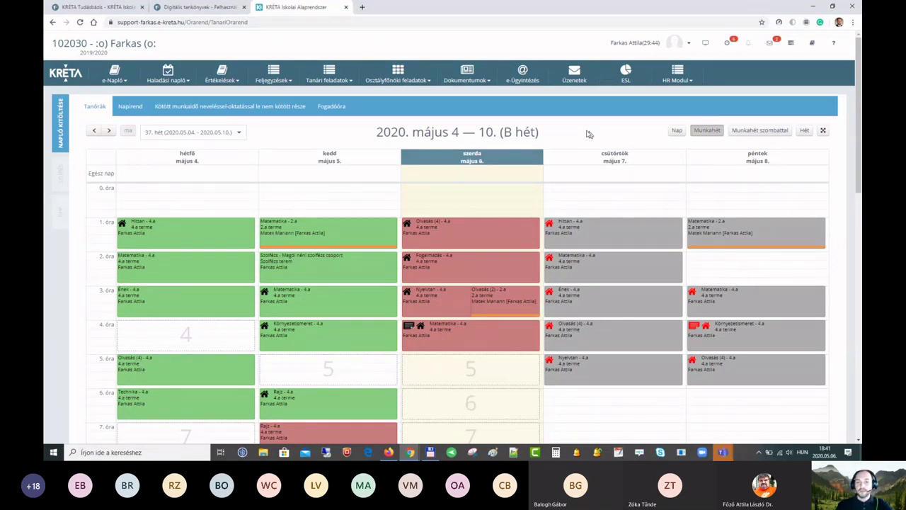
{"action": "left_click", "coordinate": [576, 77]}
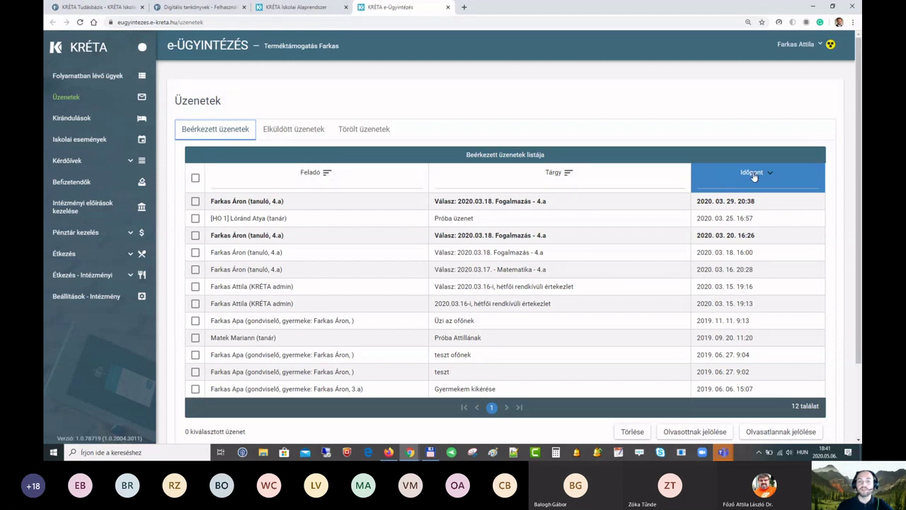
Step: Sort the inbox by Feladó in ascending order and filter it to one sender's name
{"action": "left_click", "coordinate": [326, 175]}
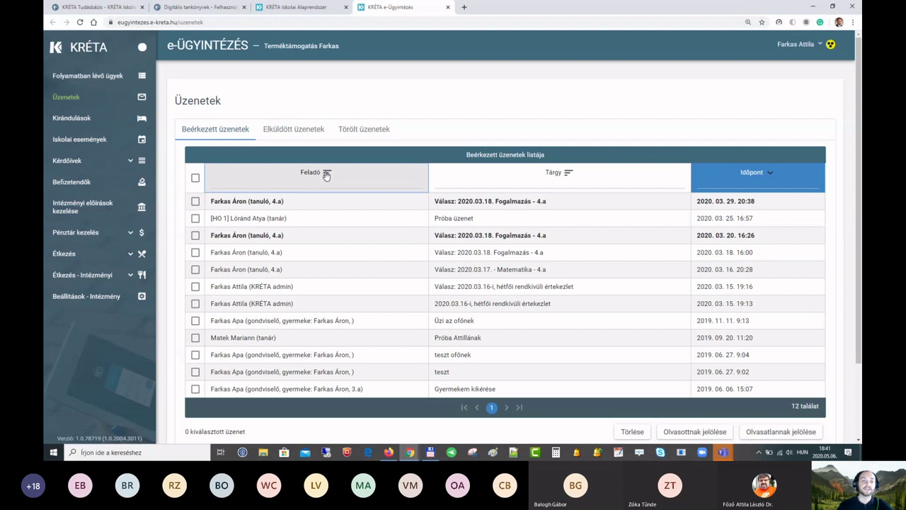
{"action": "left_click", "coordinate": [326, 175]}
{"action": "left_click", "coordinate": [325, 175]}
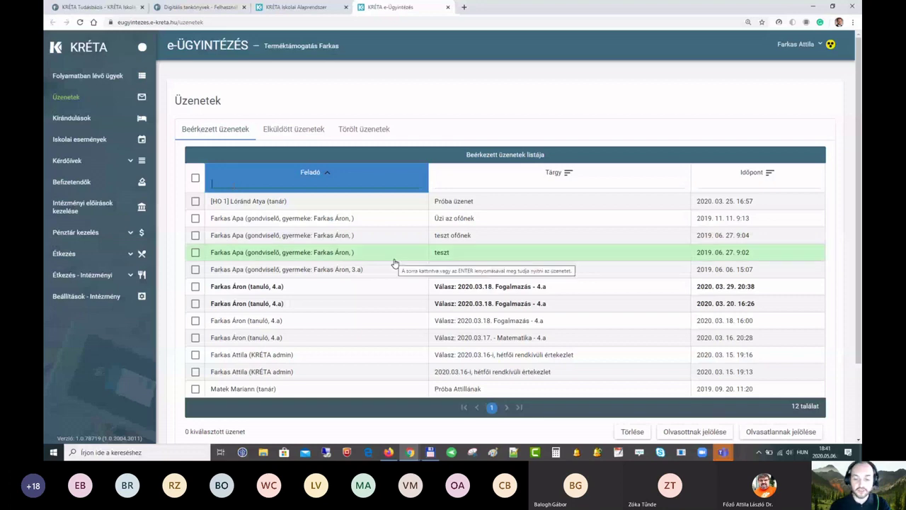
{"action": "type", "text": "aron"}
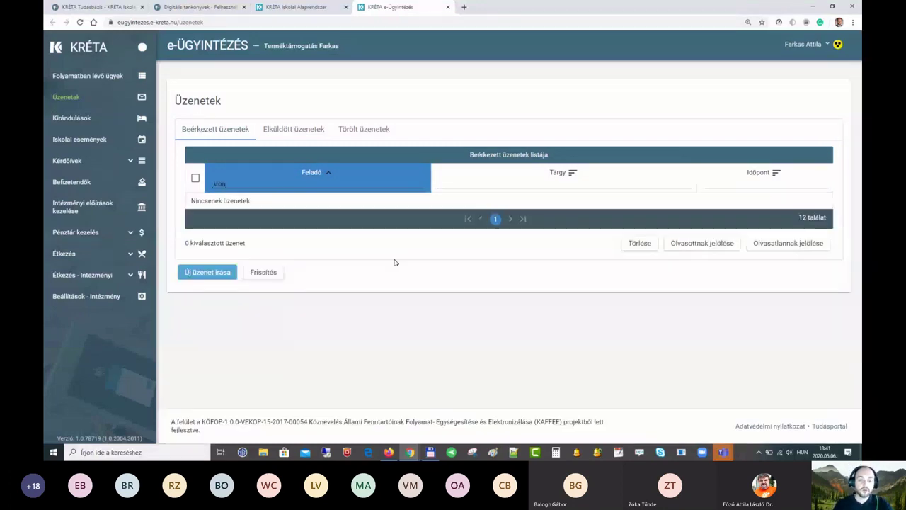
{"action": "key", "text": "BackSpace"}
{"action": "key", "text": "BackSpace"}
{"action": "key", "text": "BackSpace"}
{"action": "key", "text": "BackSpace"}
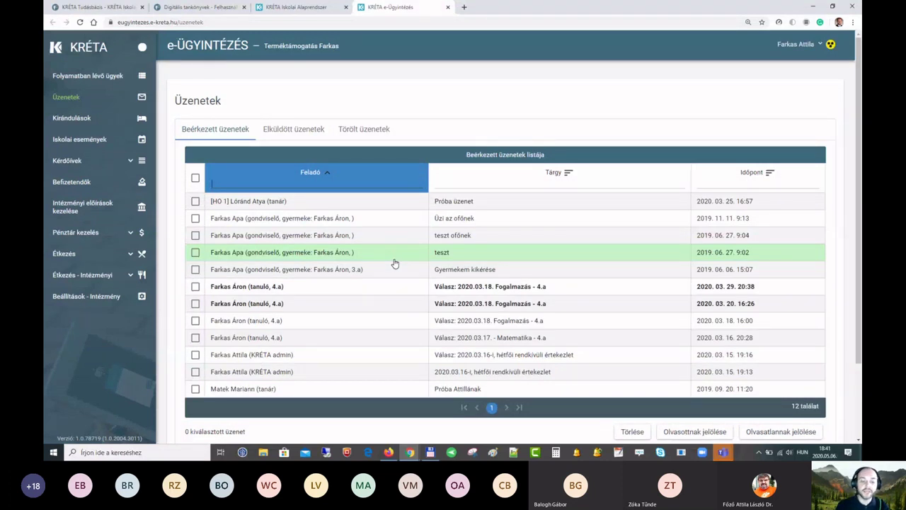
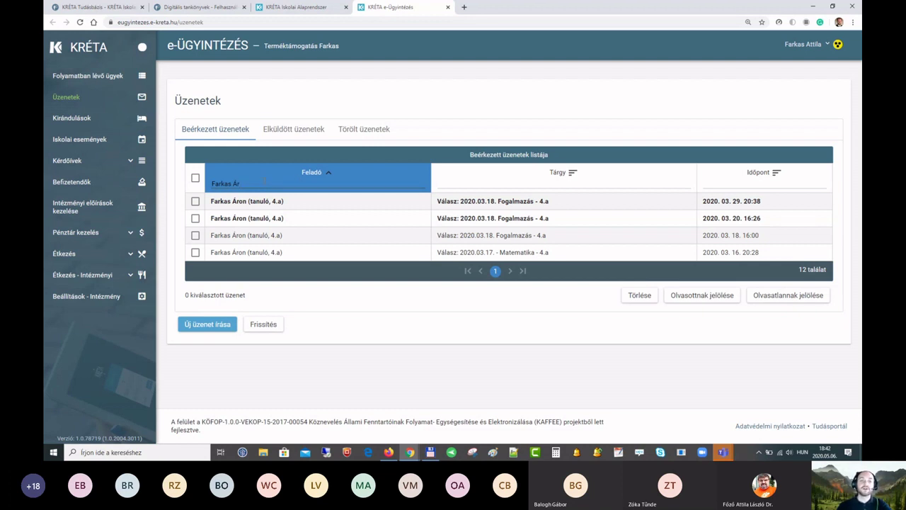
Step: Reverse the sender sort to descending and clear the sender filter
{"action": "left_click", "coordinate": [207, 185]}
{"action": "triple_click", "coordinate": [224, 185]}
{"action": "key", "text": "BackSpace"}
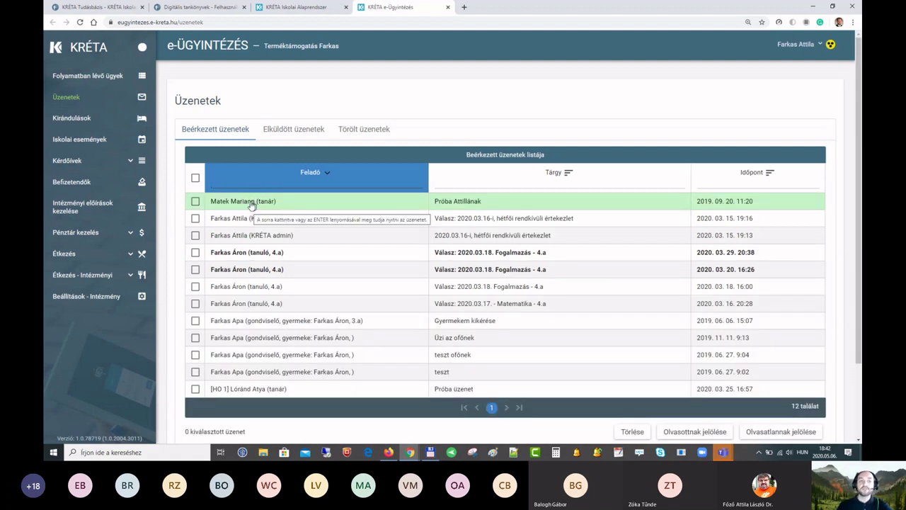
Step: Open Folyamatban lévő ügyek and switch the case filter to Minden ügy mutatása
{"action": "left_click", "coordinate": [68, 78]}
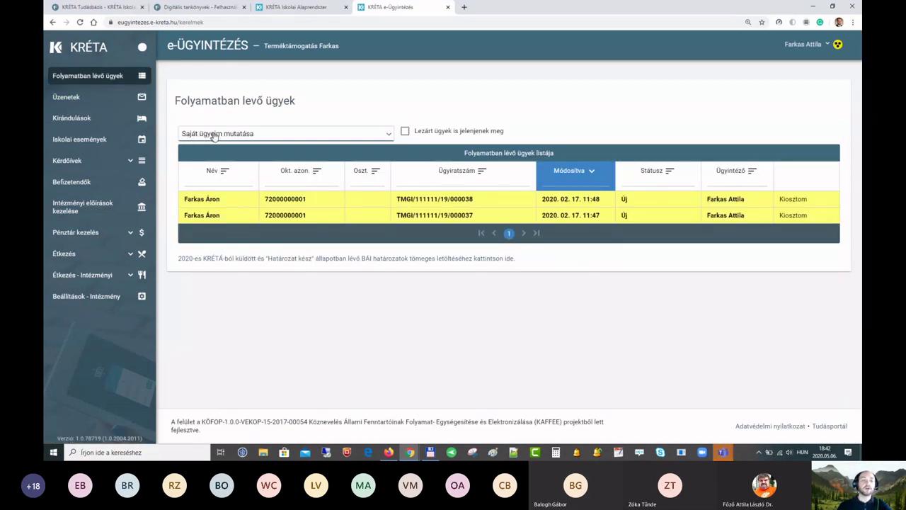
{"action": "left_click", "coordinate": [381, 137]}
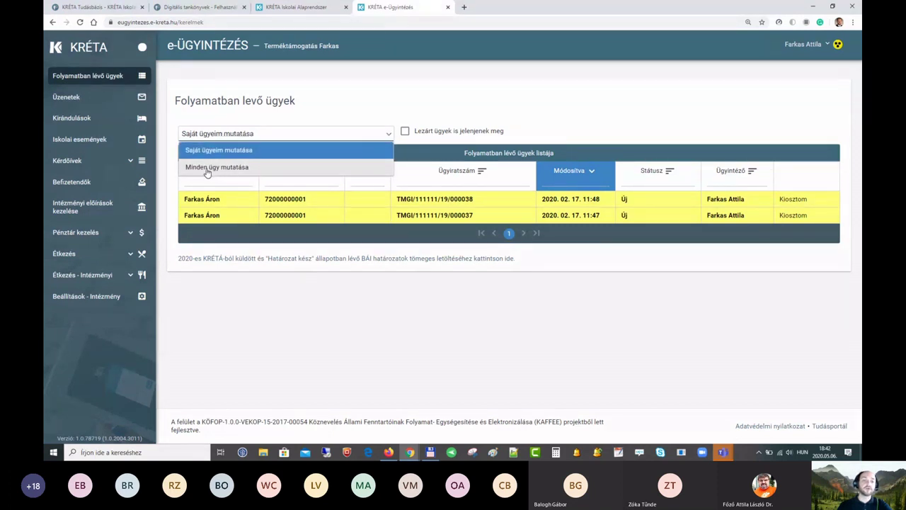
{"action": "left_click", "coordinate": [210, 168]}
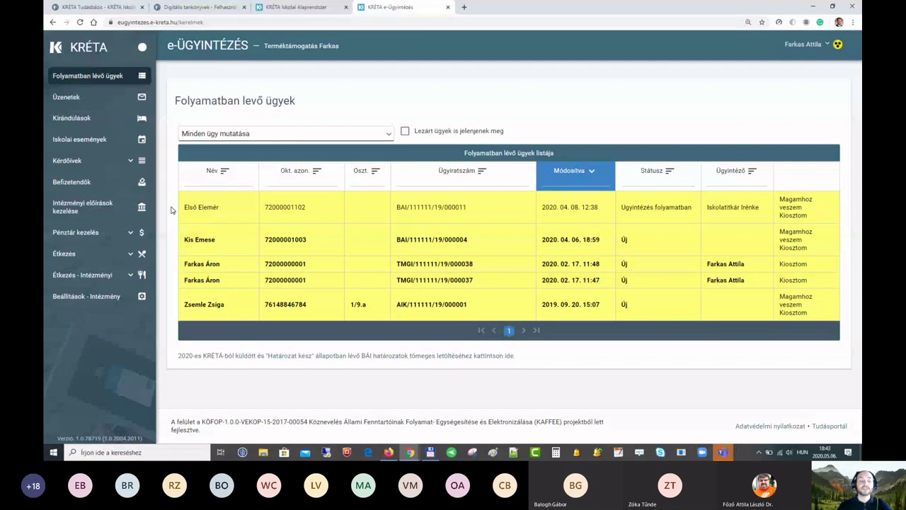
{"action": "left_click", "coordinate": [97, 297]}
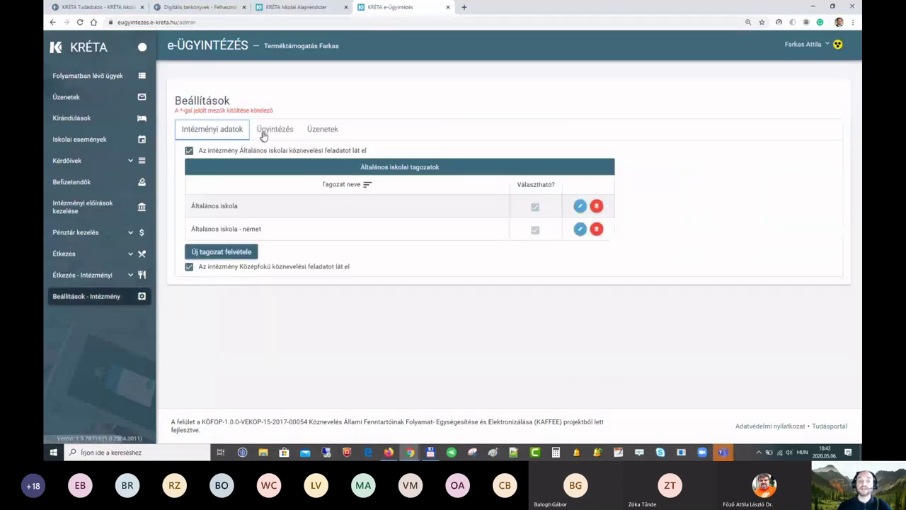
{"action": "left_click", "coordinate": [276, 130]}
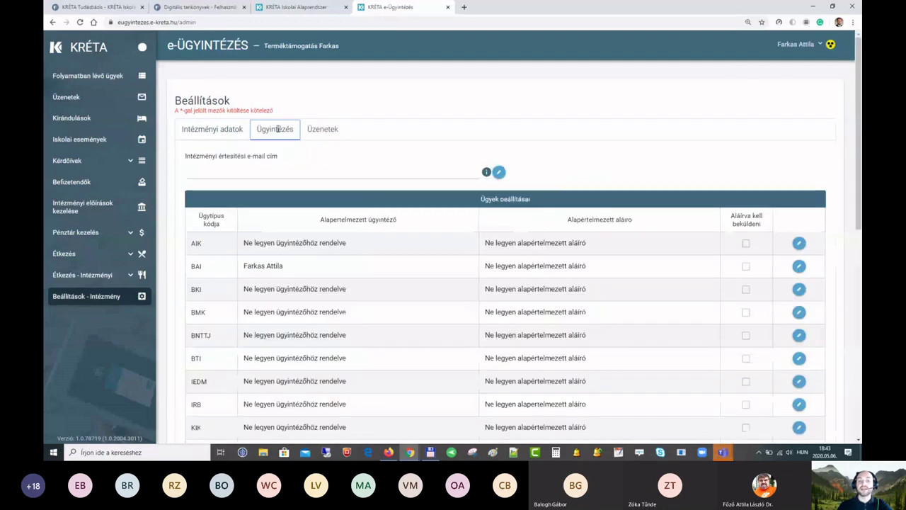
{"action": "scroll", "coordinate": [294, 312], "scroll_direction": "down", "scroll_amount": 4}
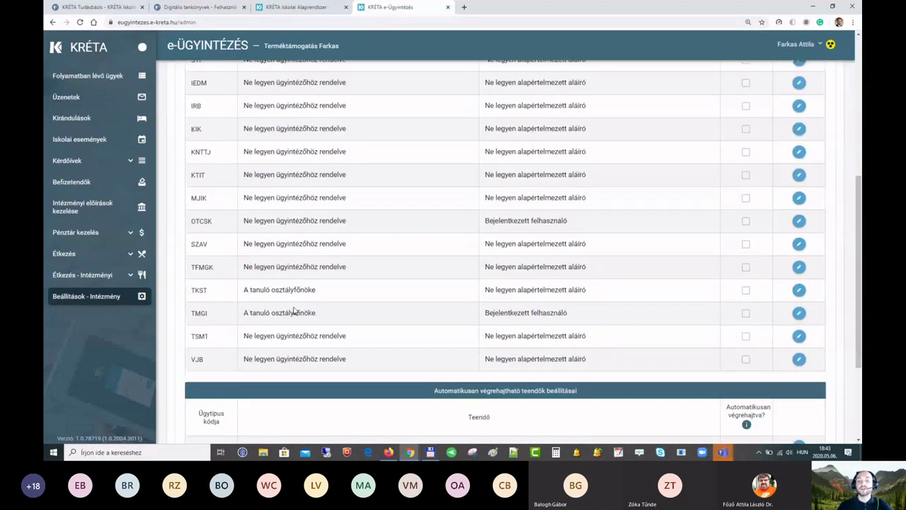
{"action": "scroll", "coordinate": [294, 311], "scroll_direction": "down", "scroll_amount": 2}
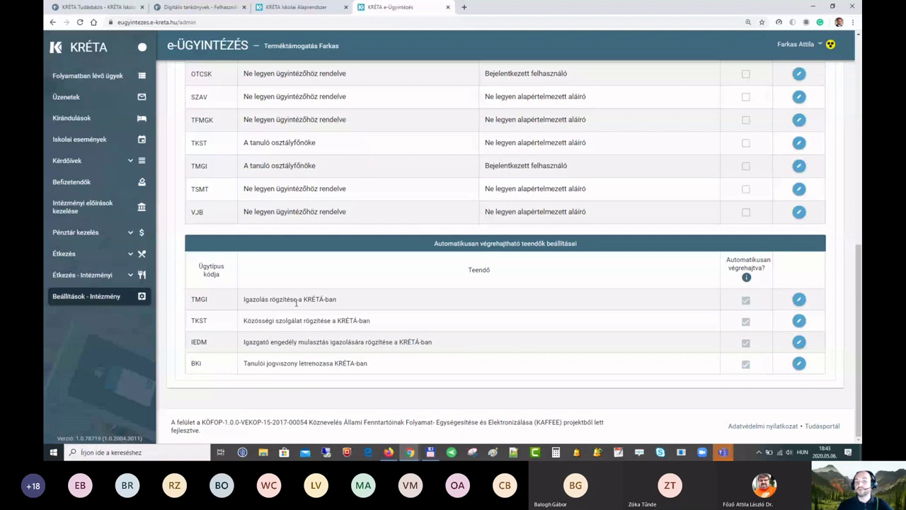
{"action": "scroll", "coordinate": [295, 303], "scroll_direction": "up", "scroll_amount": 3}
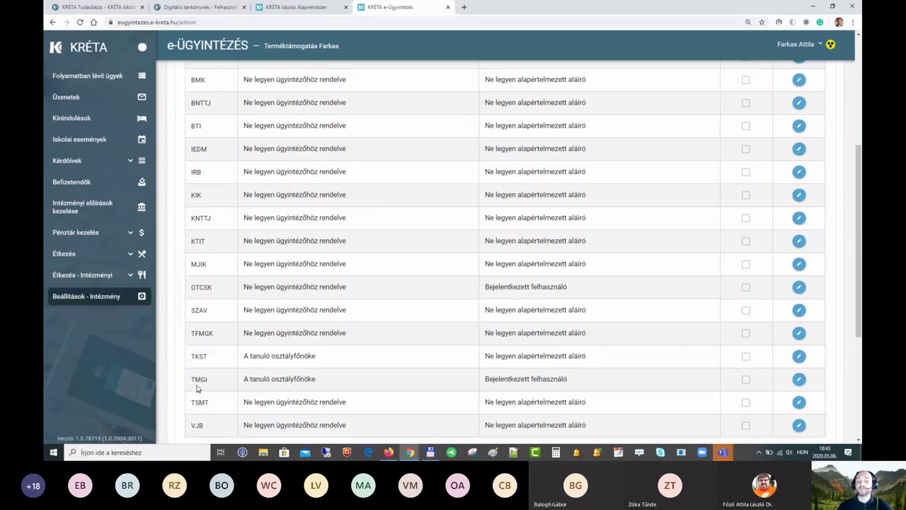
{"action": "left_click_drag", "start_coordinate": [245, 383], "coordinate": [322, 385]}
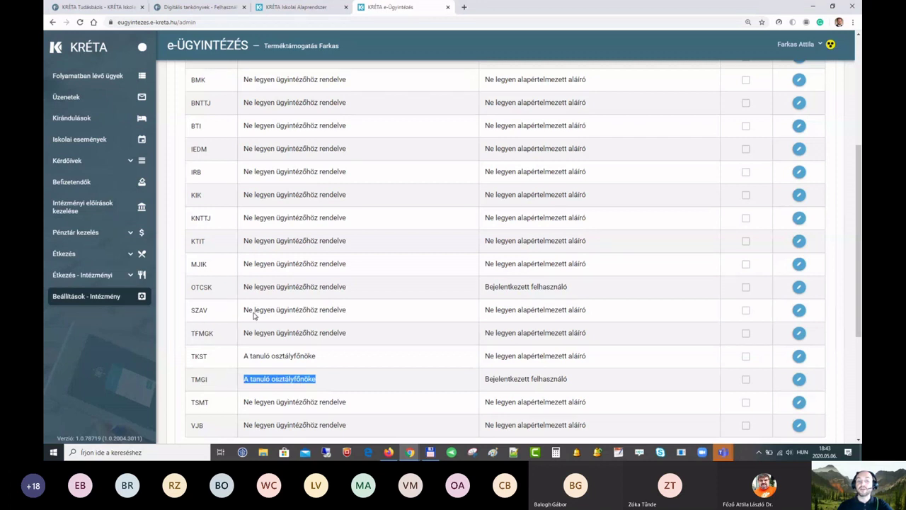
{"action": "left_click_drag", "start_coordinate": [351, 313], "coordinate": [239, 318]}
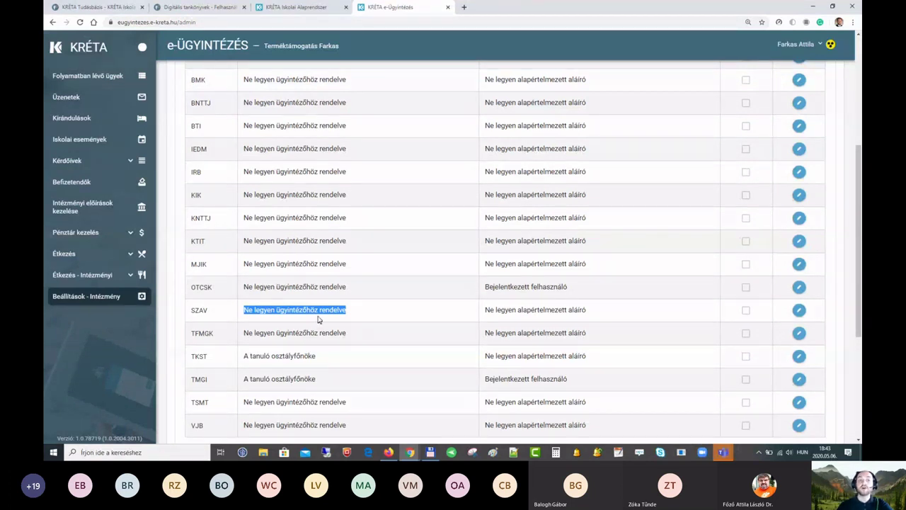
{"action": "scroll", "coordinate": [359, 312], "scroll_direction": "up", "scroll_amount": 3}
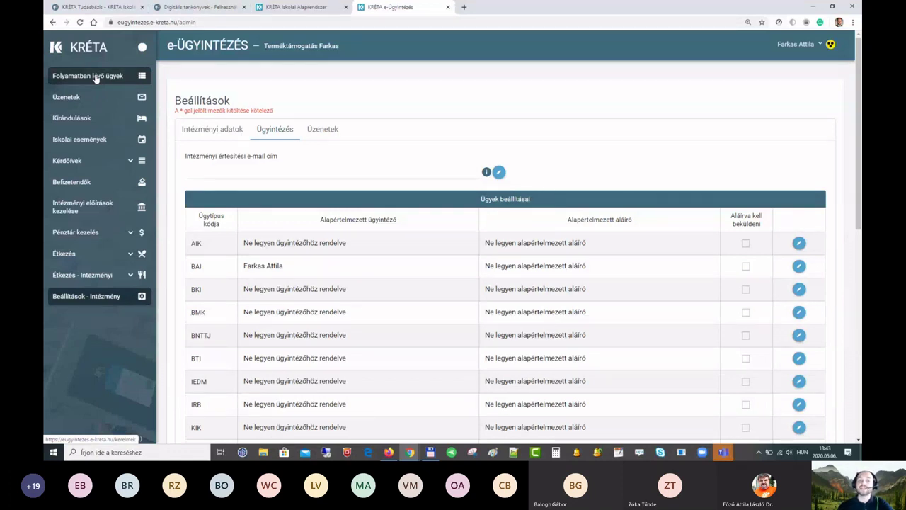
Step: Show all in-progress cases with Minden ügy mutatása, then return to Beállítások - Intézmény
{"action": "left_click", "coordinate": [96, 77]}
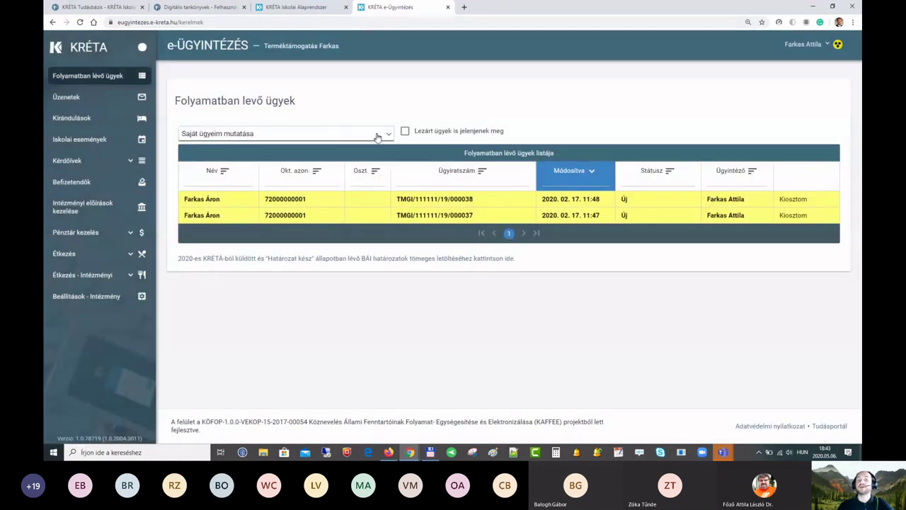
{"action": "left_click", "coordinate": [389, 136]}
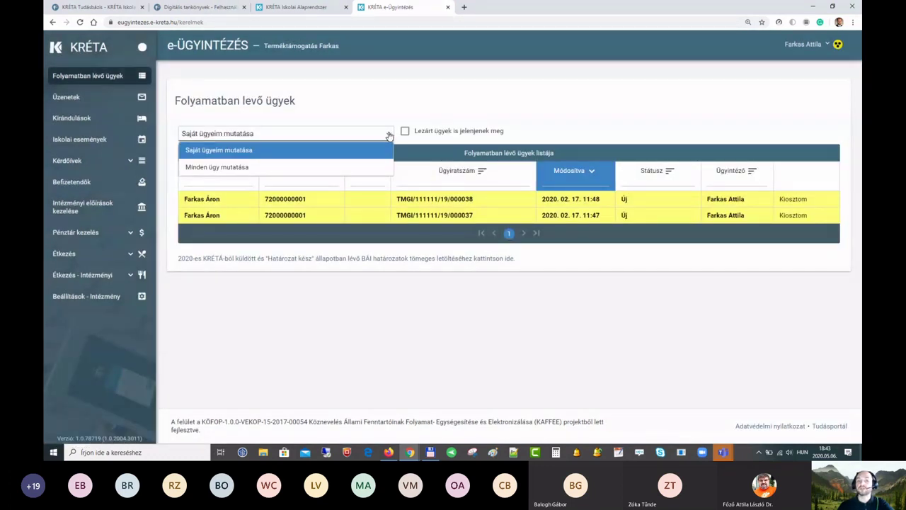
{"action": "left_click", "coordinate": [231, 170]}
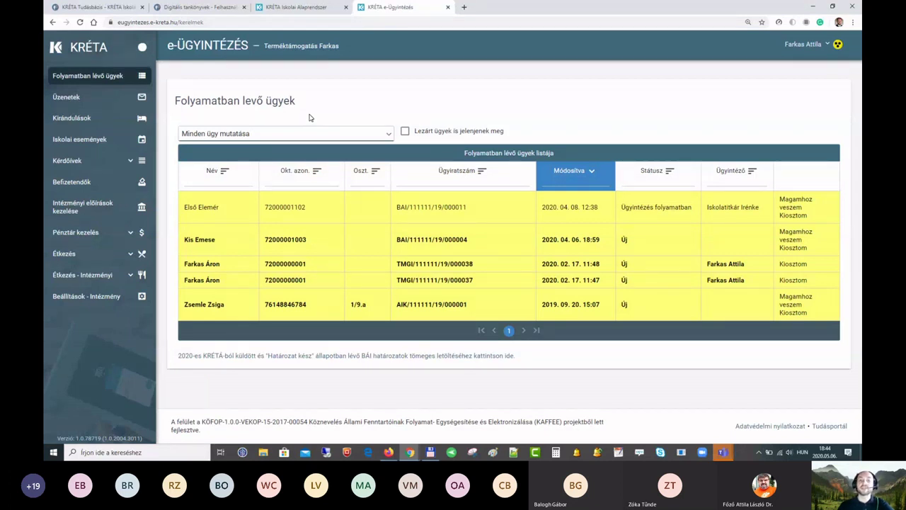
{"action": "left_click", "coordinate": [88, 299]}
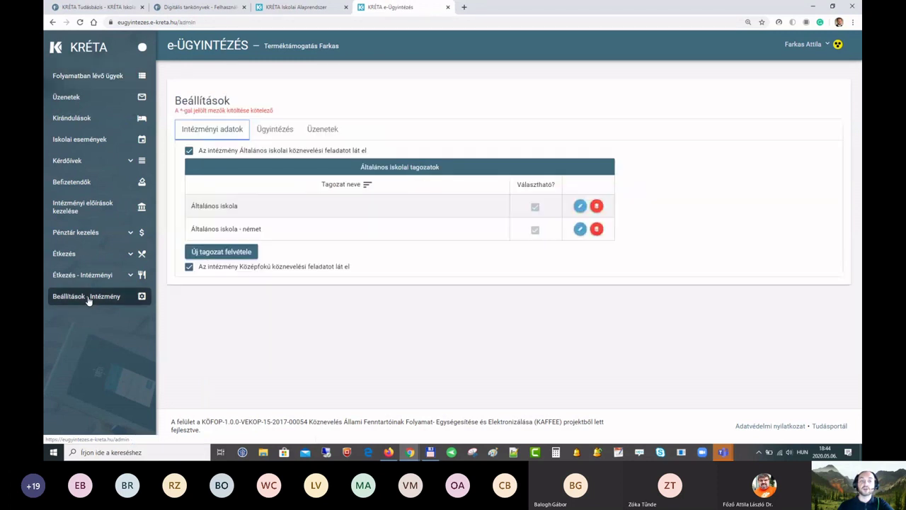
Step: Show the Ügyintézés case settings table, then switch to the KRÉTA window with Házi feladatok
{"action": "left_click", "coordinate": [275, 130]}
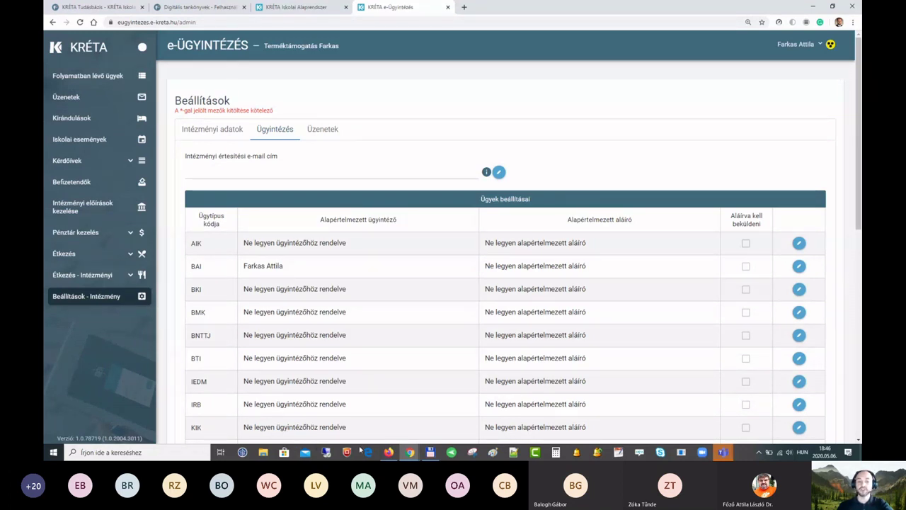
{"action": "mouse_move", "coordinate": [410, 451]}
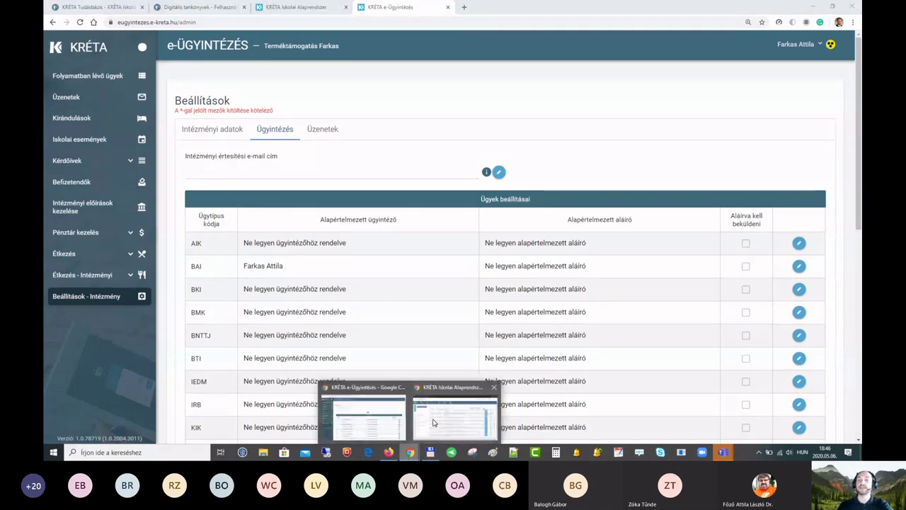
{"action": "left_click", "coordinate": [434, 422]}
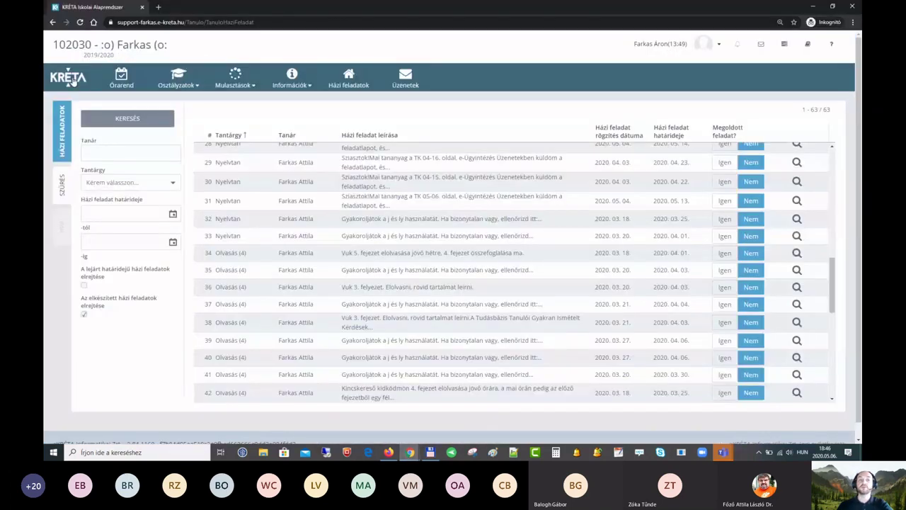
Step: Open the student's Faliújság dashboard, then switch to the KRÉTA login page in Firefox
{"action": "left_click", "coordinate": [68, 80]}
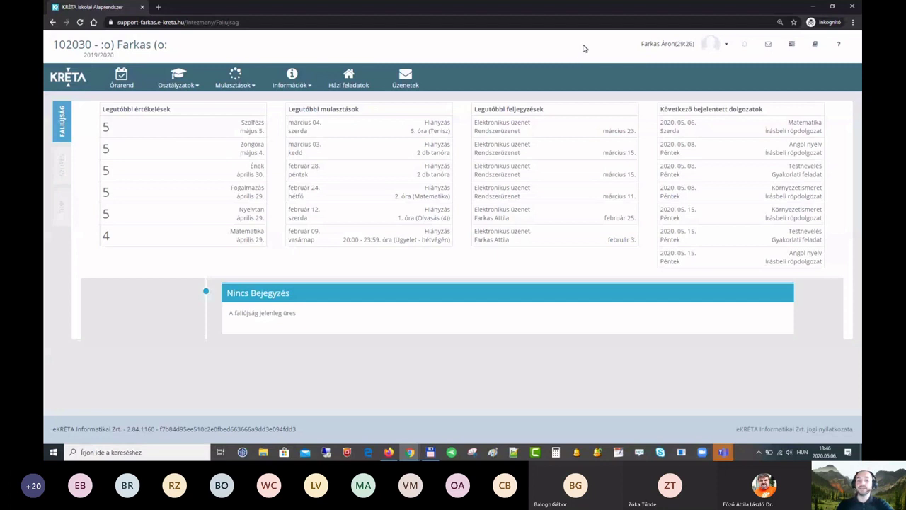
{"action": "left_click", "coordinate": [390, 453]}
Step: Log in to KRÉTA with the second account's username and password
{"action": "type", "text": "antali"}
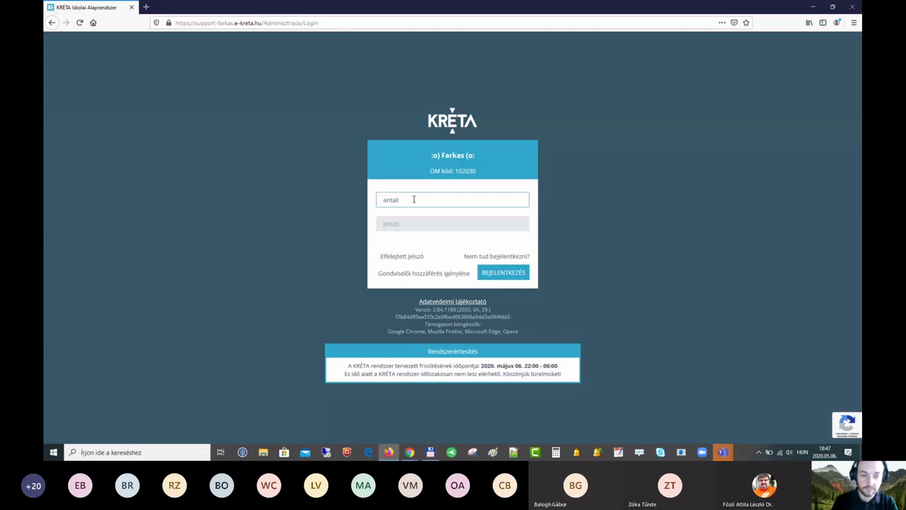
{"action": "key", "text": "Tab"}
{"action": "type", "text": "******"}
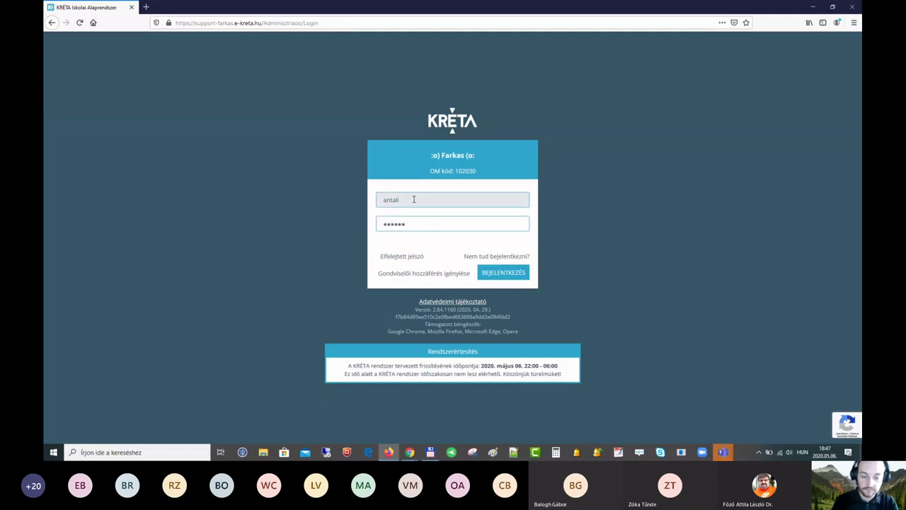
{"action": "type", "text": "*******"}
{"action": "key", "text": "Return"}
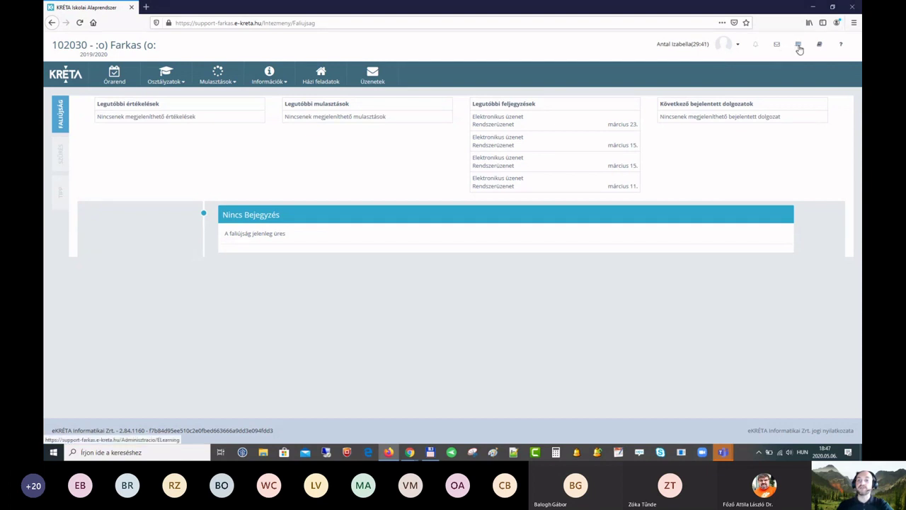
Step: Open the e-Learning course list and scroll down to Földrajz 8
{"action": "left_click", "coordinate": [799, 47]}
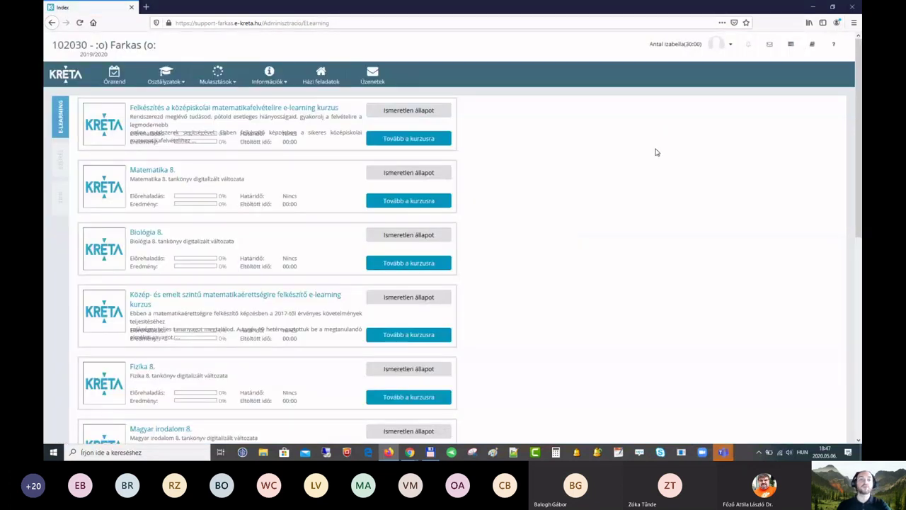
{"action": "scroll", "coordinate": [656, 176], "scroll_direction": "down", "scroll_amount": 5}
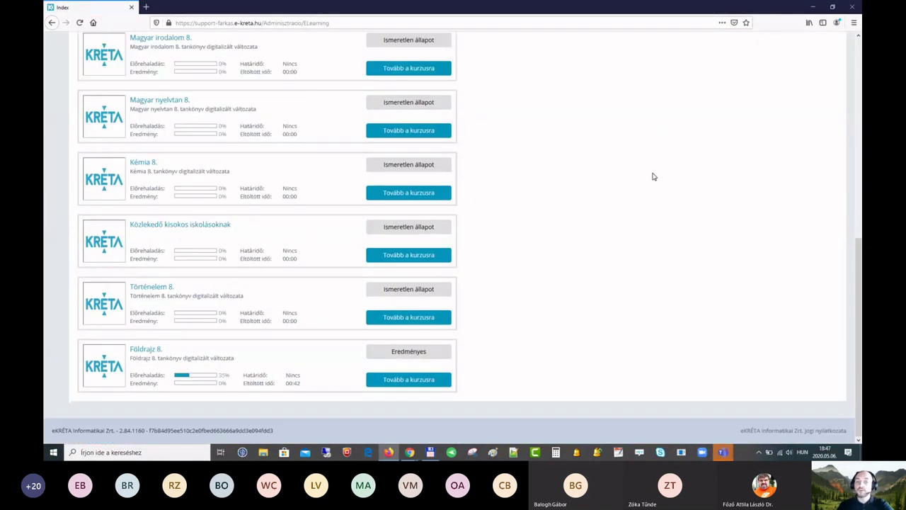
{"action": "scroll", "coordinate": [623, 181], "scroll_direction": "up", "scroll_amount": 4}
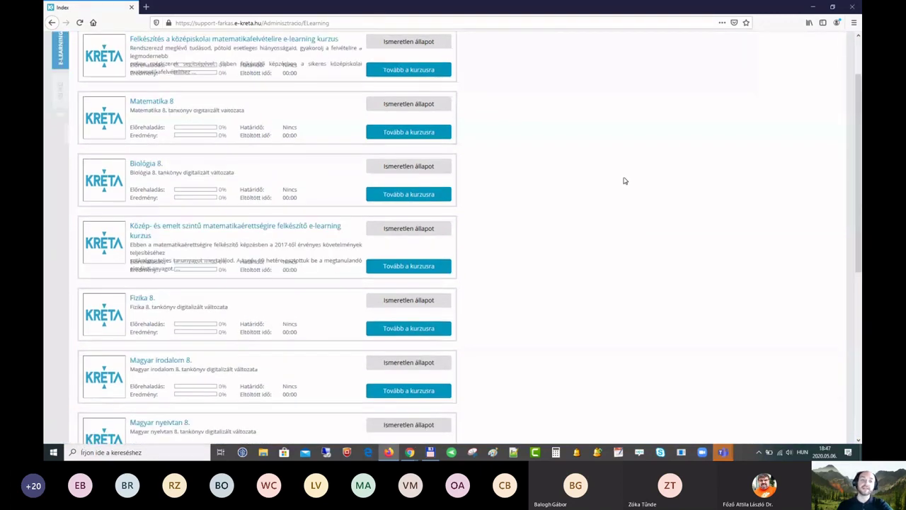
{"action": "scroll", "coordinate": [623, 180], "scroll_direction": "down", "scroll_amount": 4}
{"action": "scroll", "coordinate": [624, 180], "scroll_direction": "down", "scroll_amount": 1}
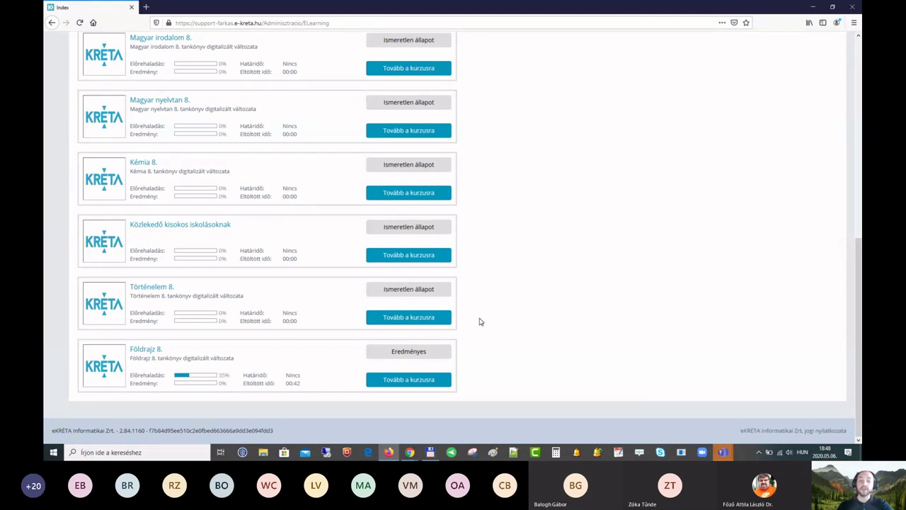
Step: Launch the Történelem 8. course with Tovább a kurzusra and Indítás, then scroll to its cover page
{"action": "left_click", "coordinate": [405, 318]}
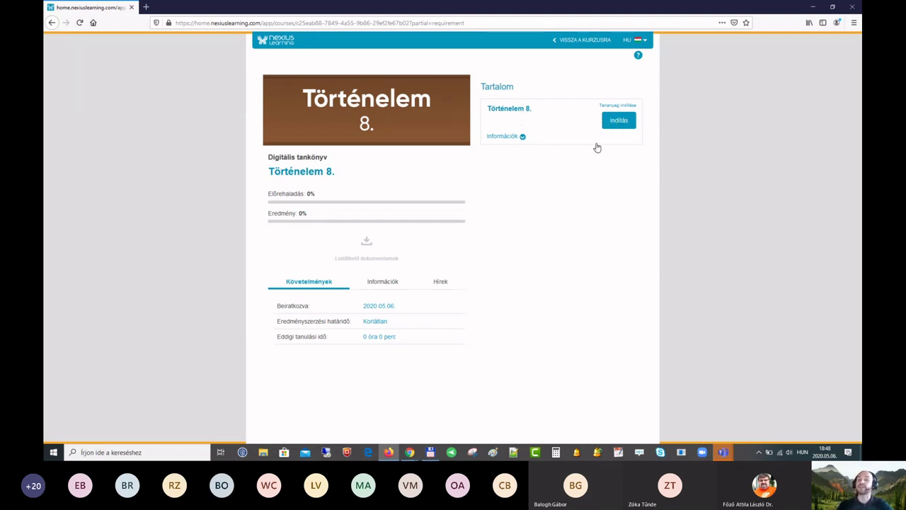
{"action": "left_click", "coordinate": [619, 122]}
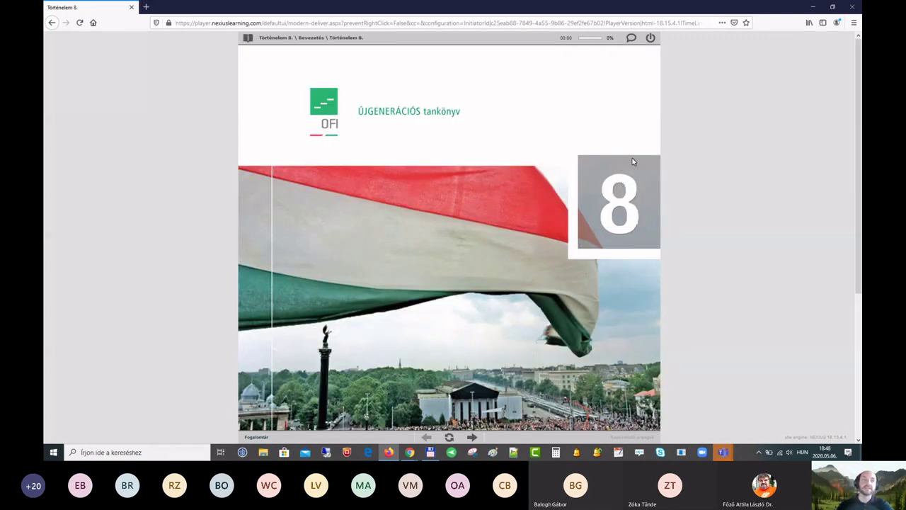
{"action": "scroll", "coordinate": [617, 163], "scroll_direction": "down", "scroll_amount": 1}
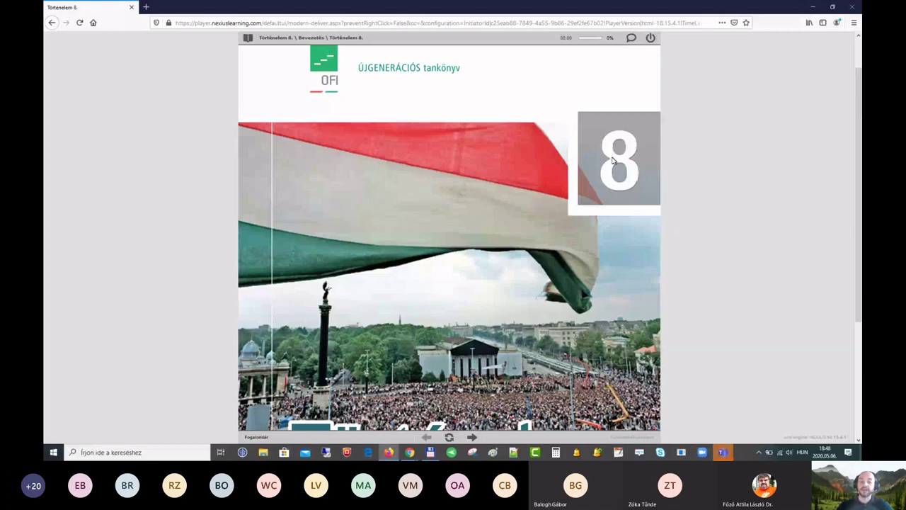
{"action": "scroll", "coordinate": [614, 160], "scroll_direction": "down", "scroll_amount": 4}
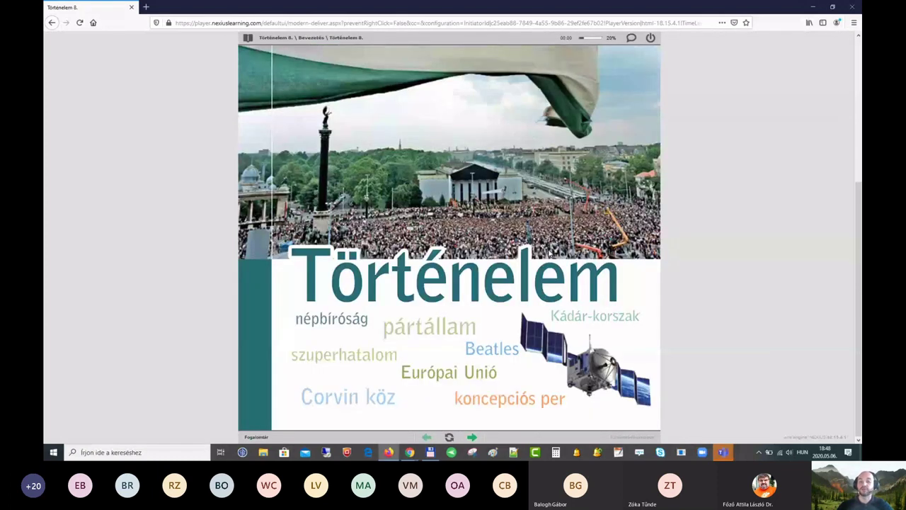